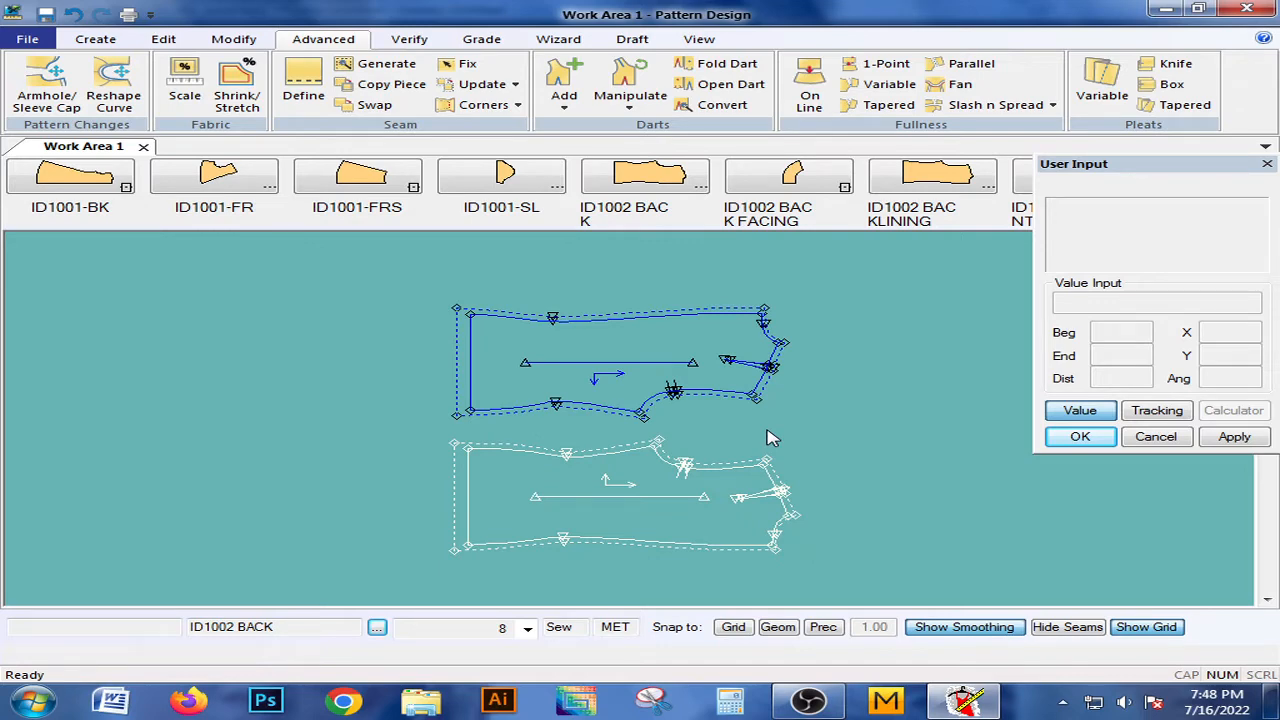
drag(681, 357, 677, 356)
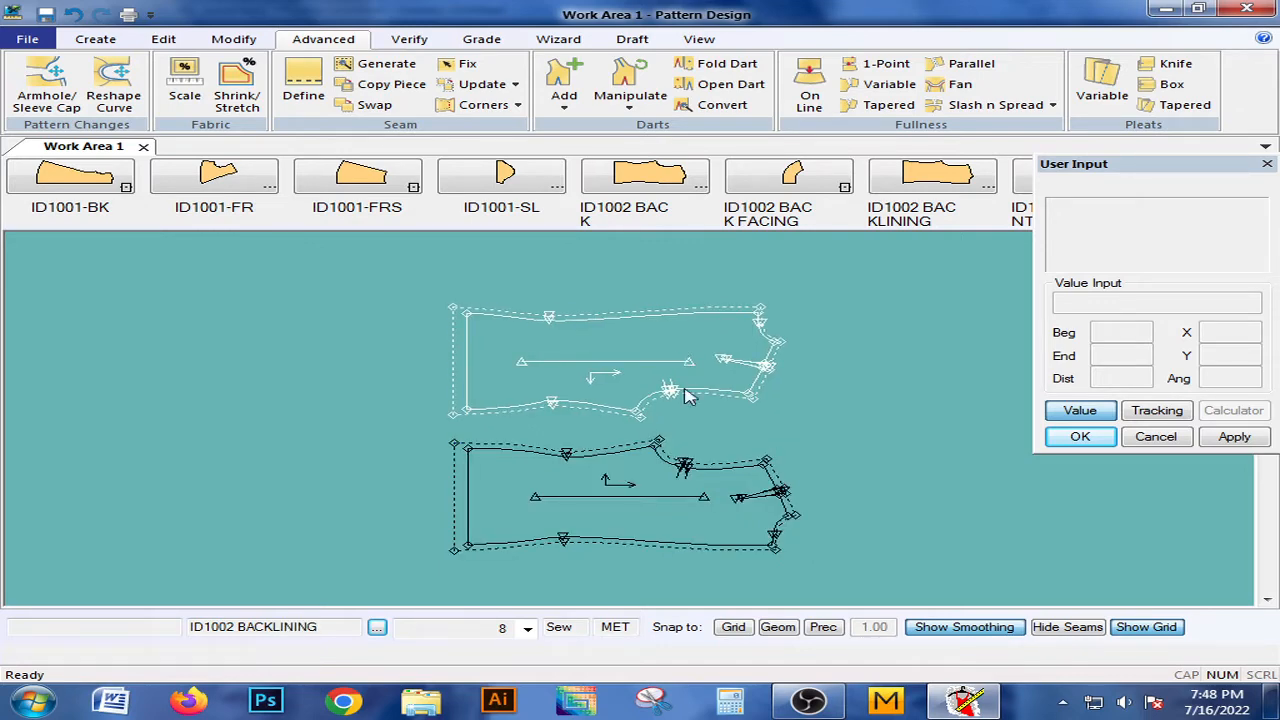
mouse_move(637, 489)
mouse_down()
mouse_move(618, 486)
mouse_move(641, 490)
mouse_up()
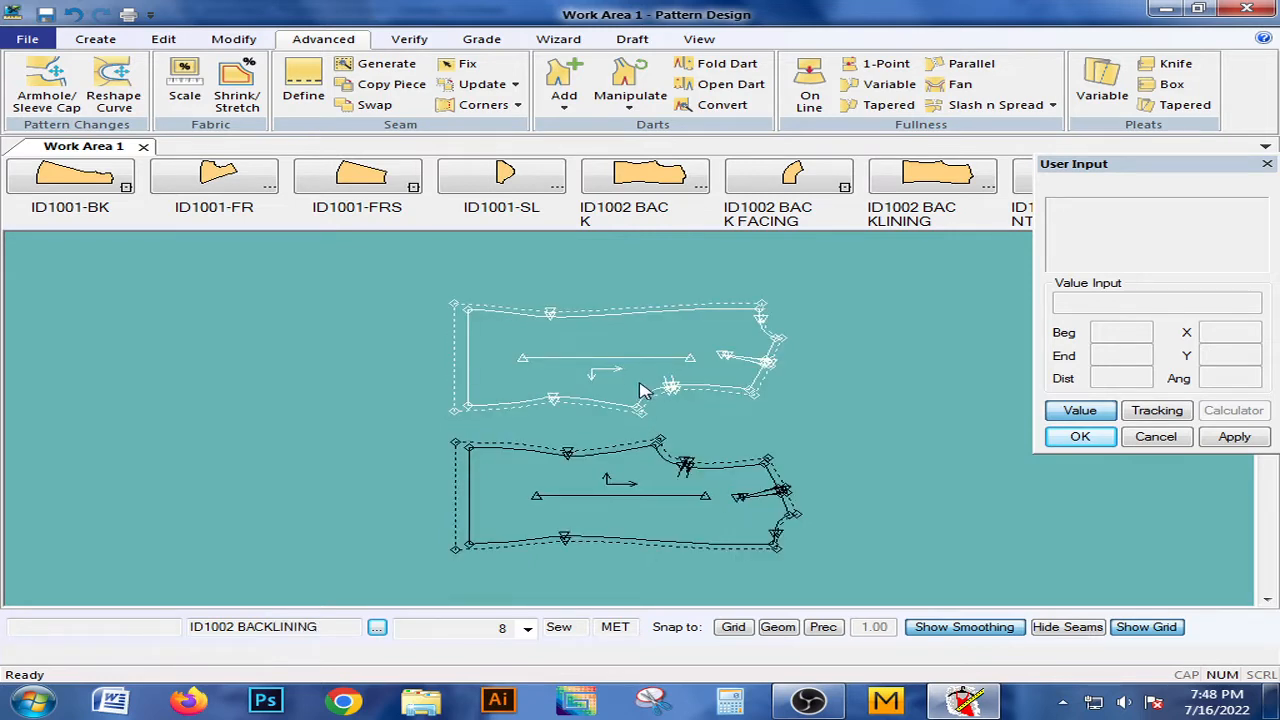
drag(643, 390, 634, 374)
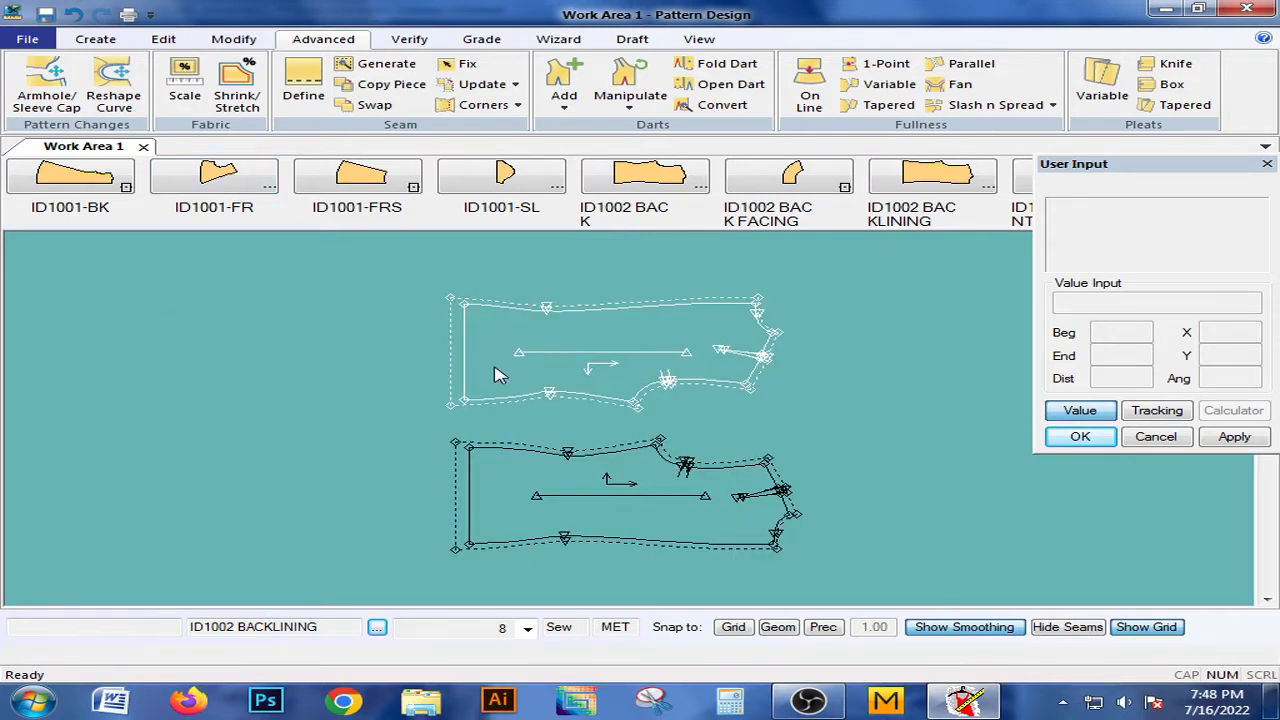
drag(500, 375, 503, 375)
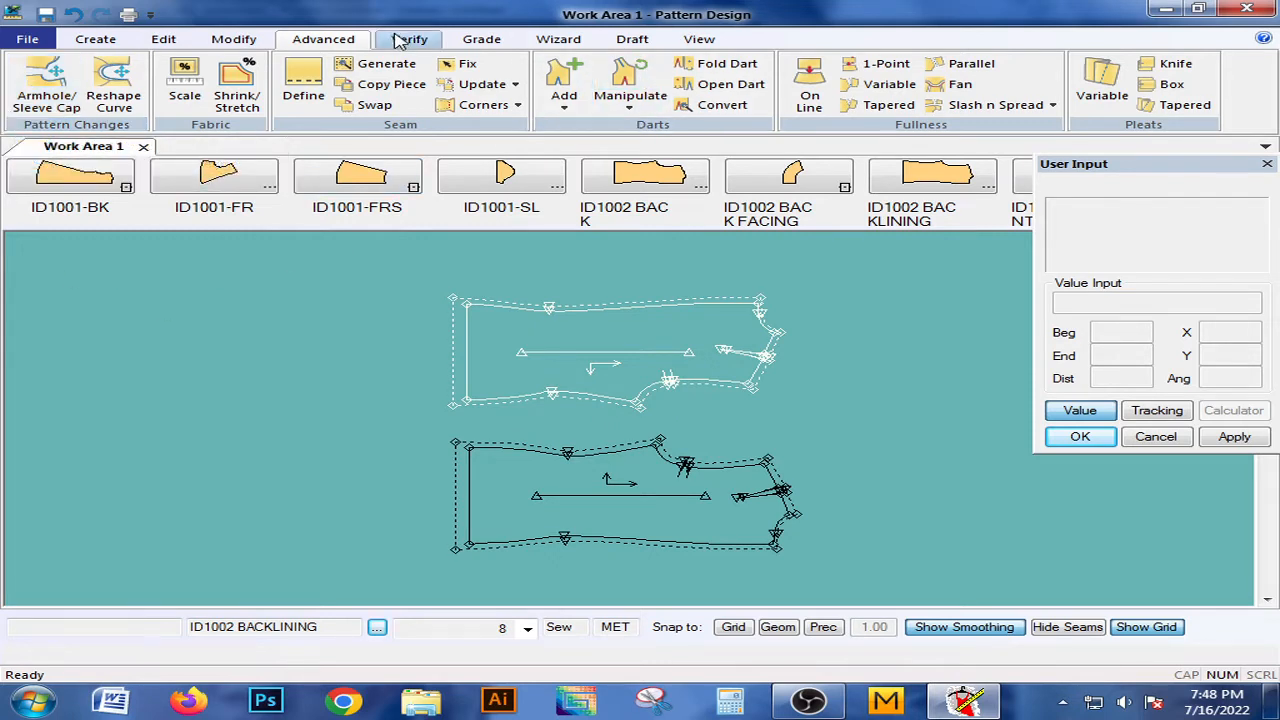
click(233, 39)
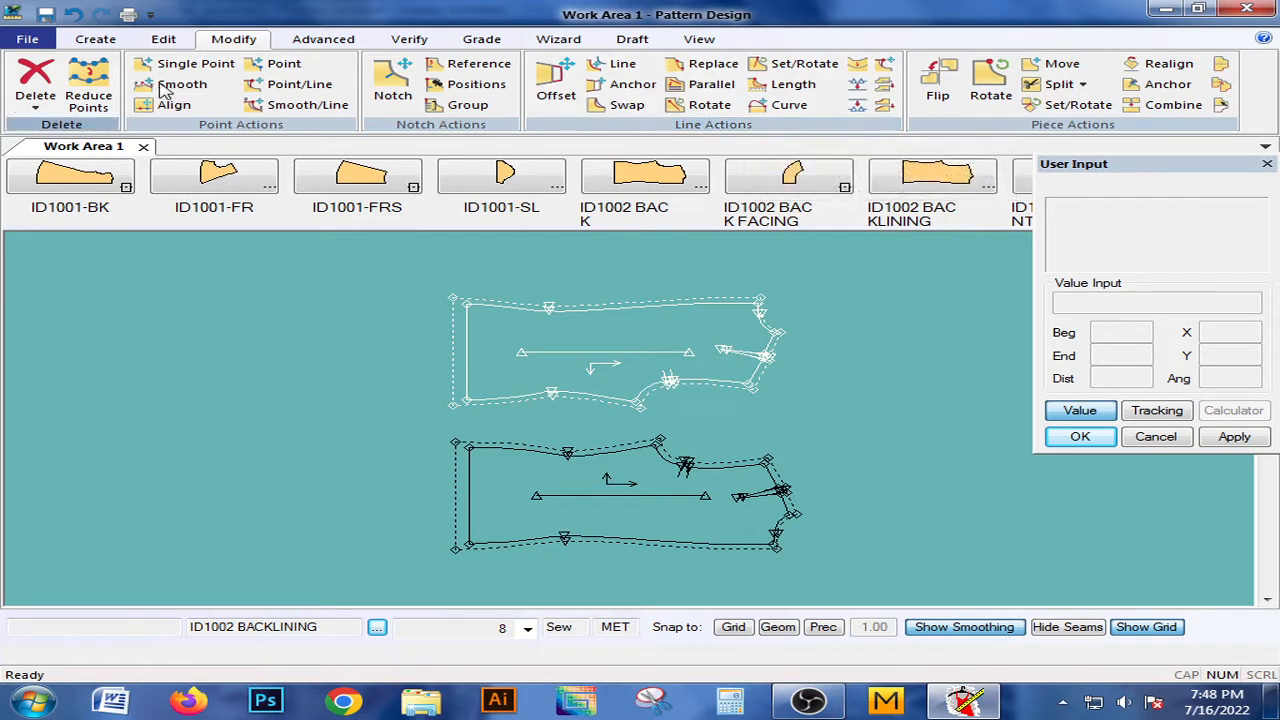
click(295, 39)
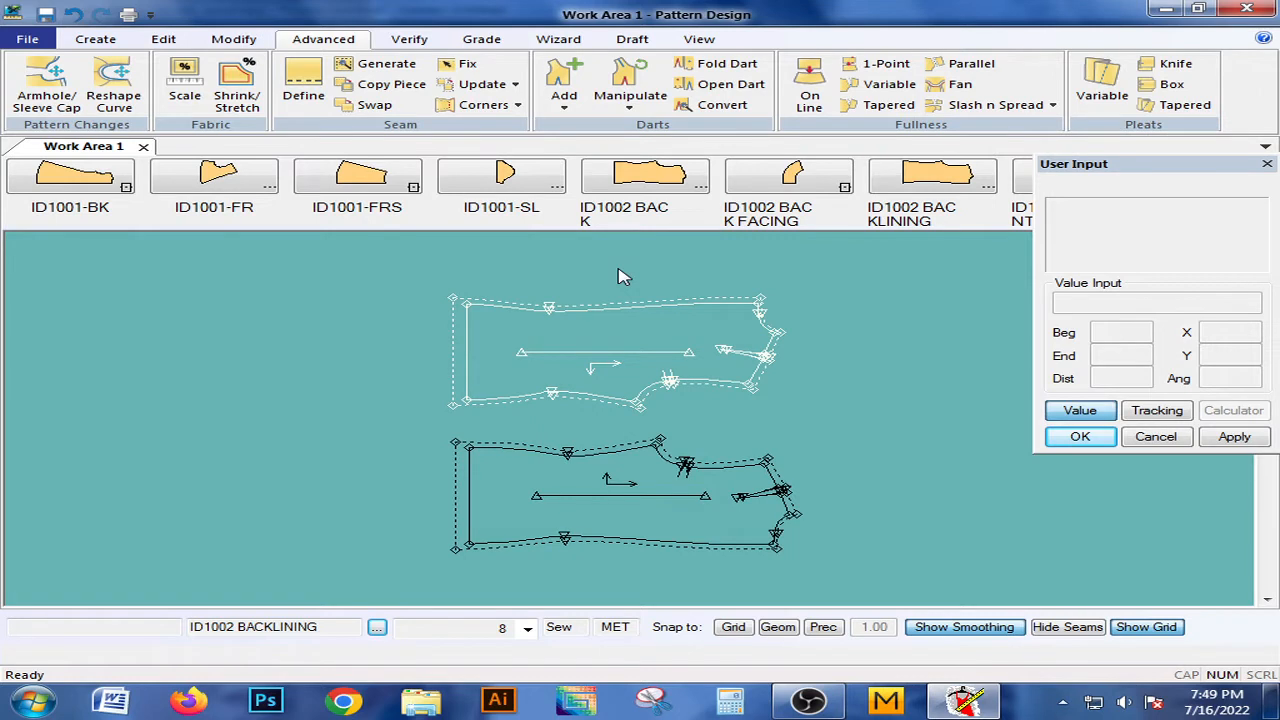
Start Reshape Curve and select the armhole curves of both the back lining and the back piece as the lines to reshape
click(652, 366)
click(695, 478)
click(122, 80)
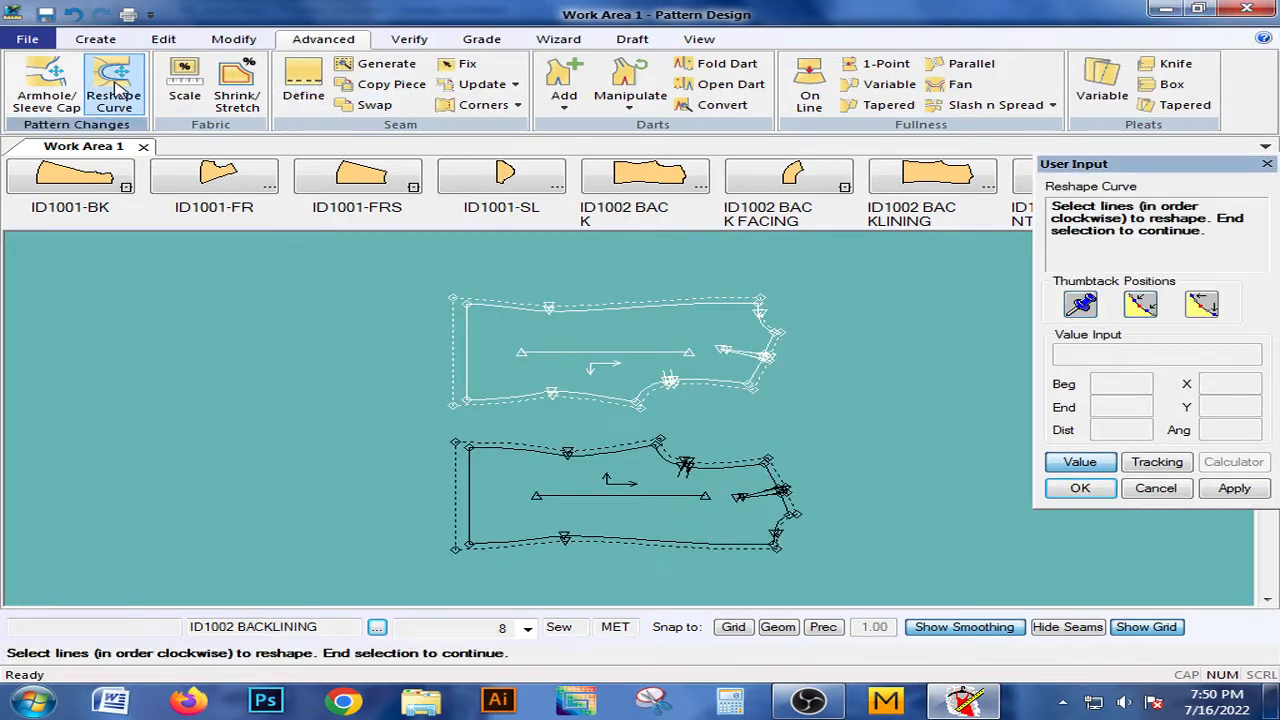
click(704, 380)
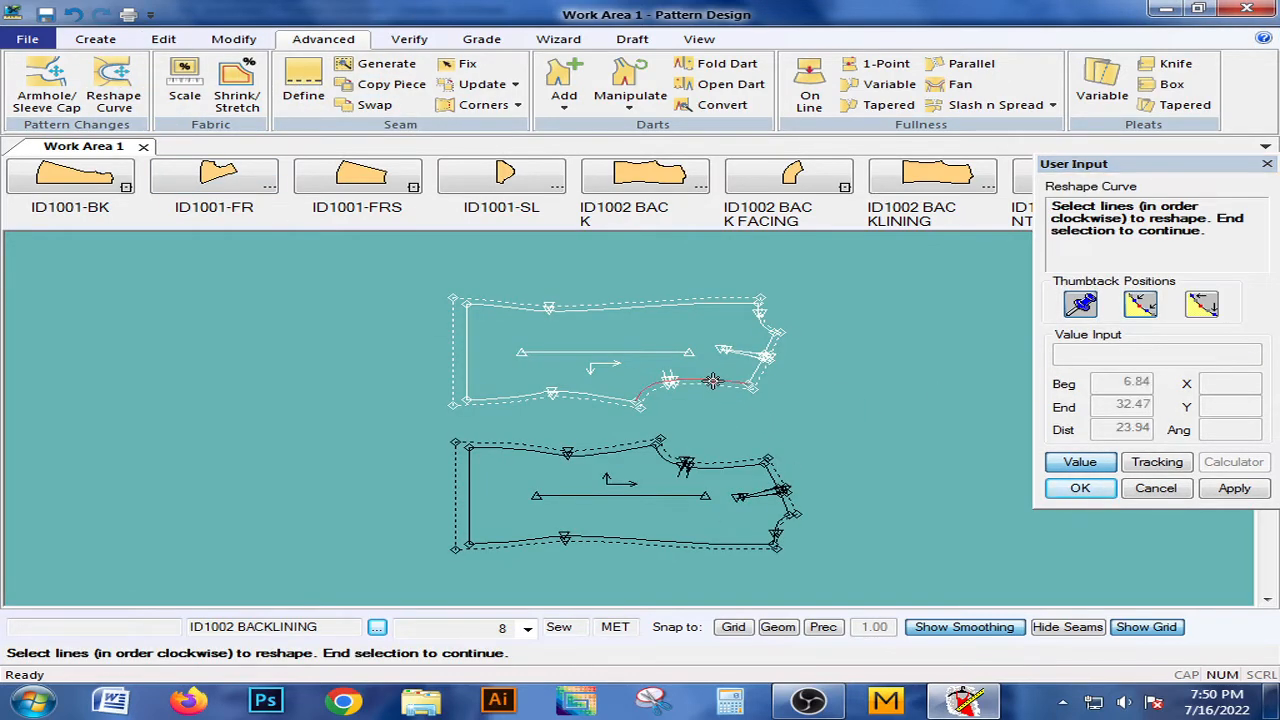
click(708, 470)
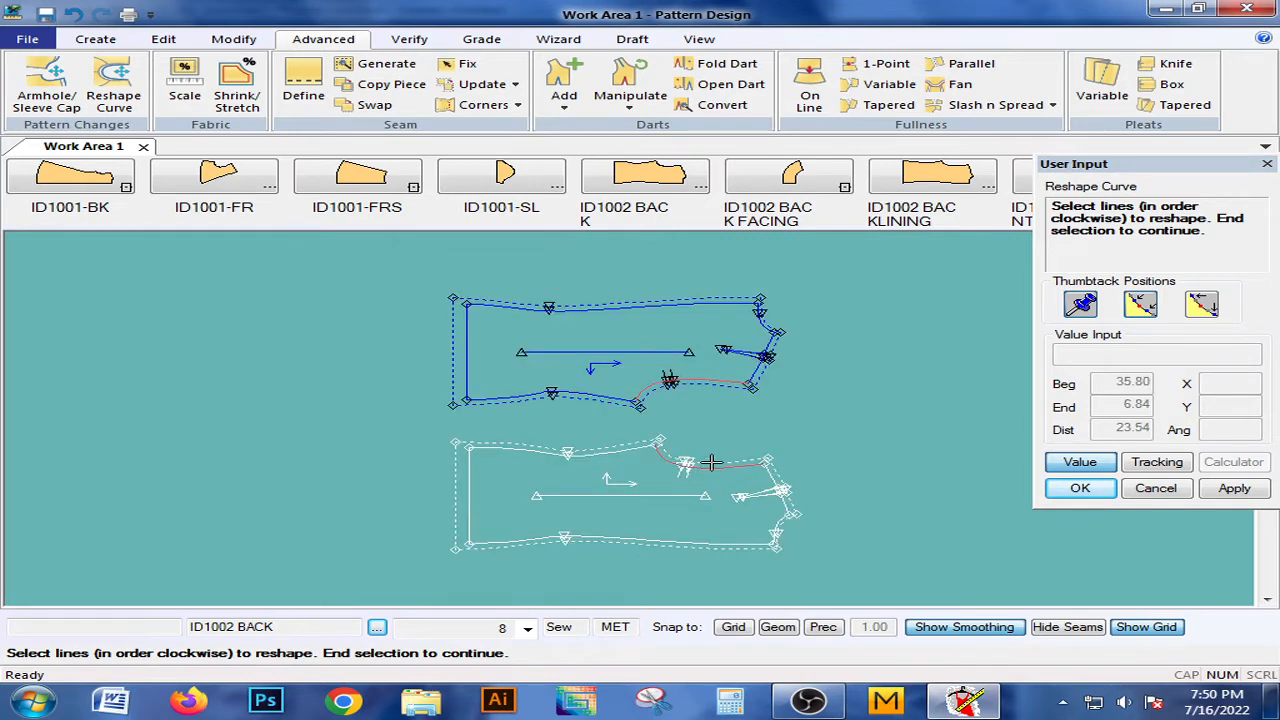
right_click(702, 428)
click(704, 428)
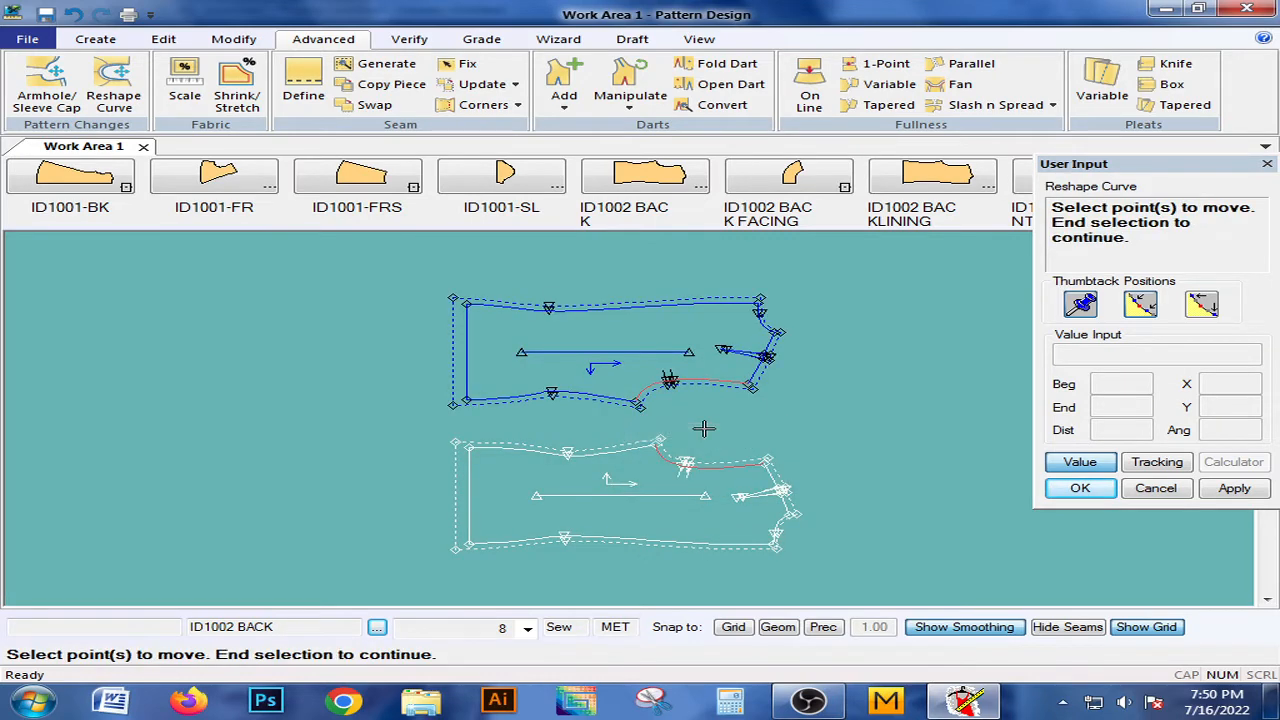
Select the underarm end point of each armhole curve as the points to move and accept the thumbtack range
click(640, 403)
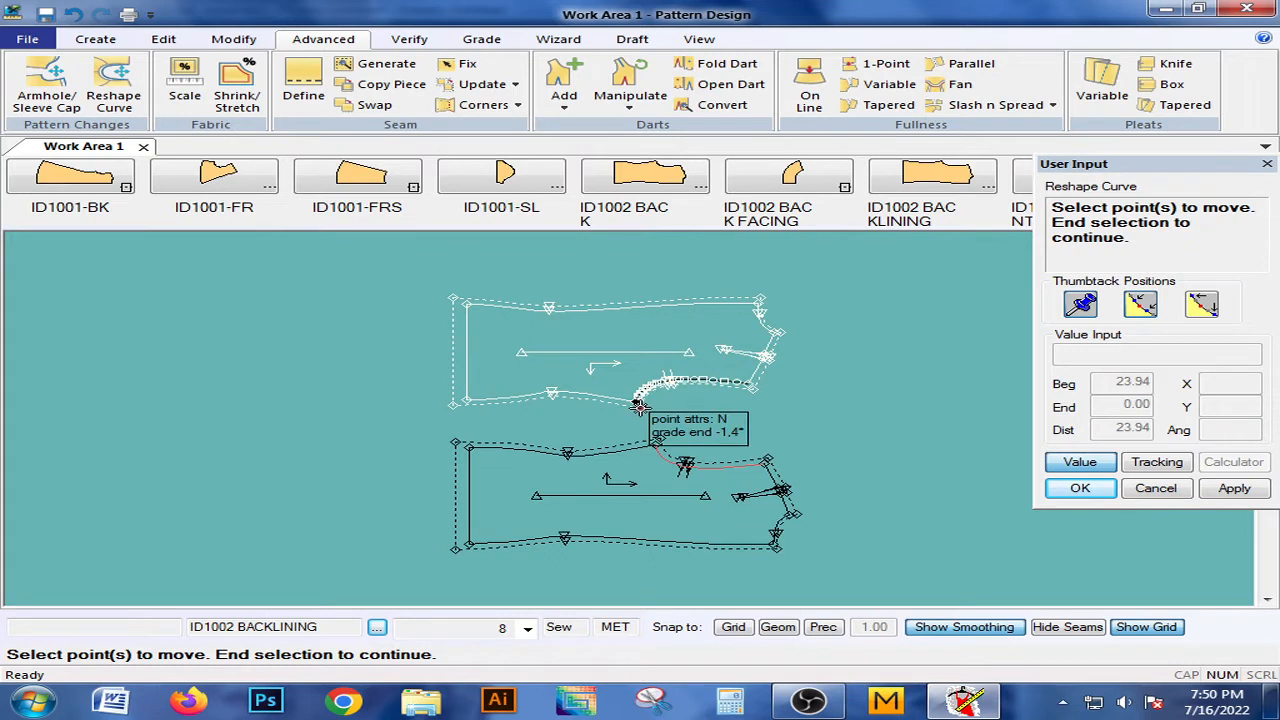
click(640, 403)
click(667, 459)
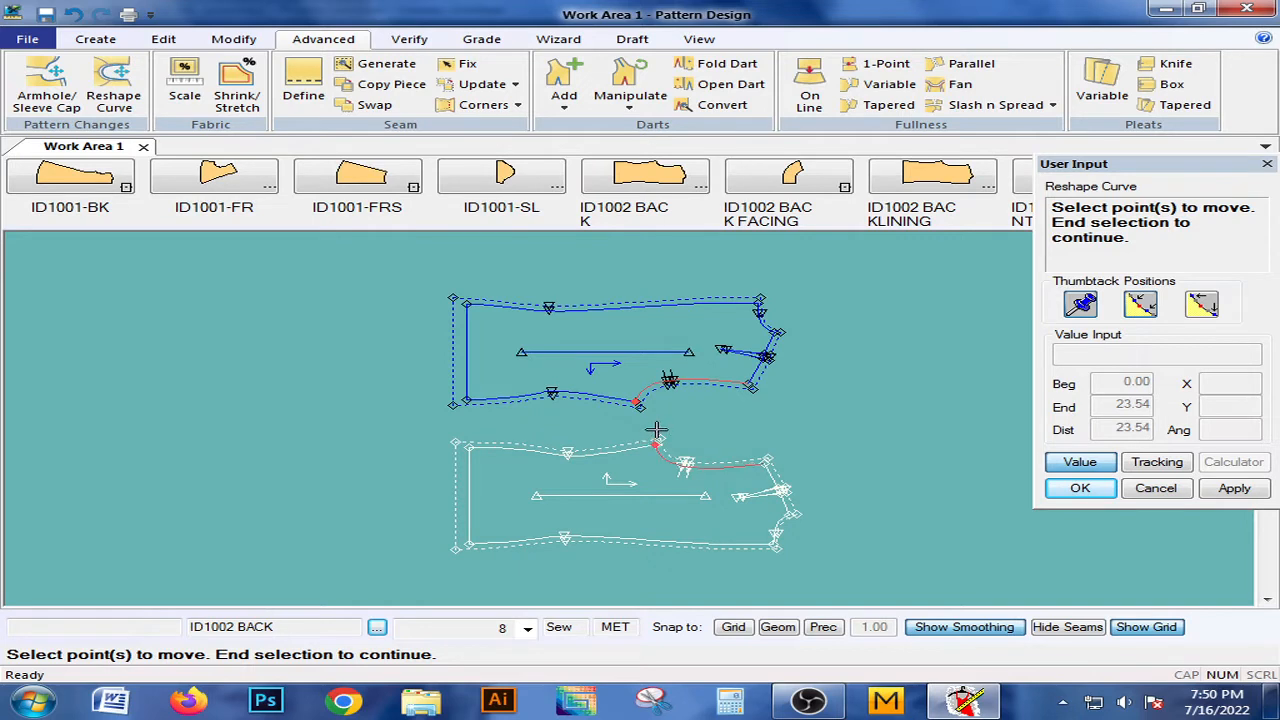
right_click(654, 431)
click(656, 431)
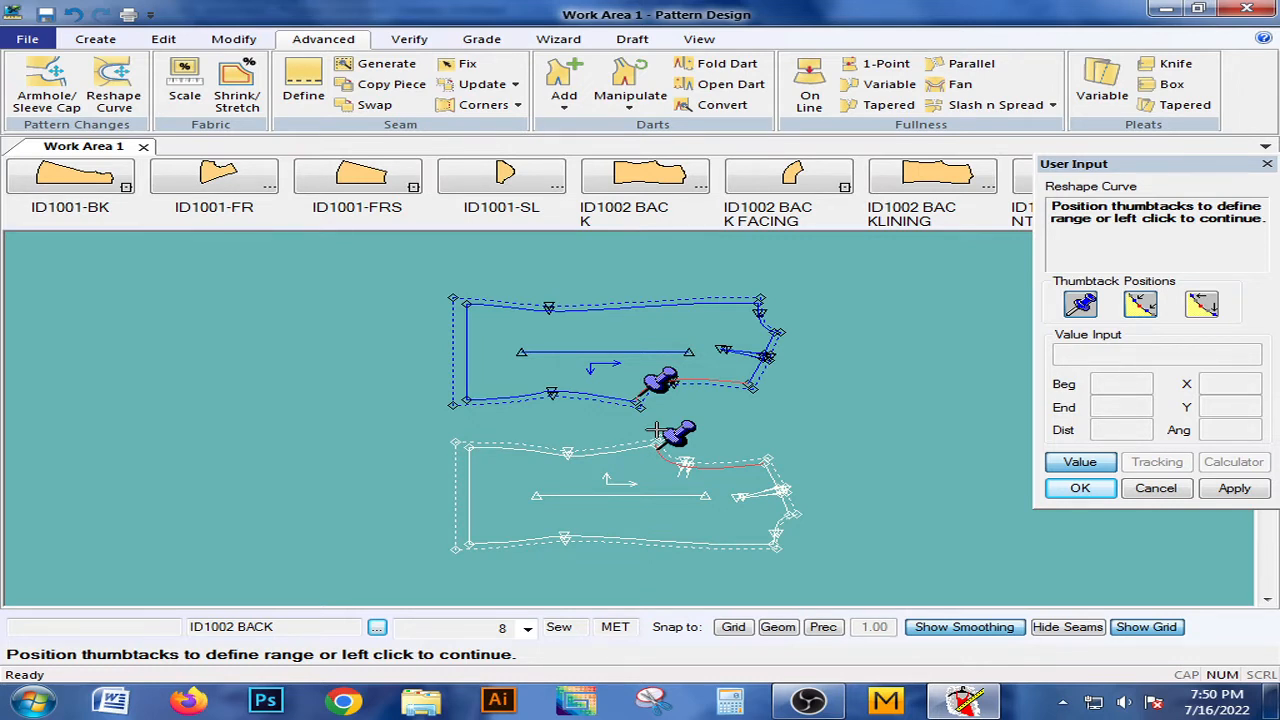
right_click(657, 432)
click(662, 433)
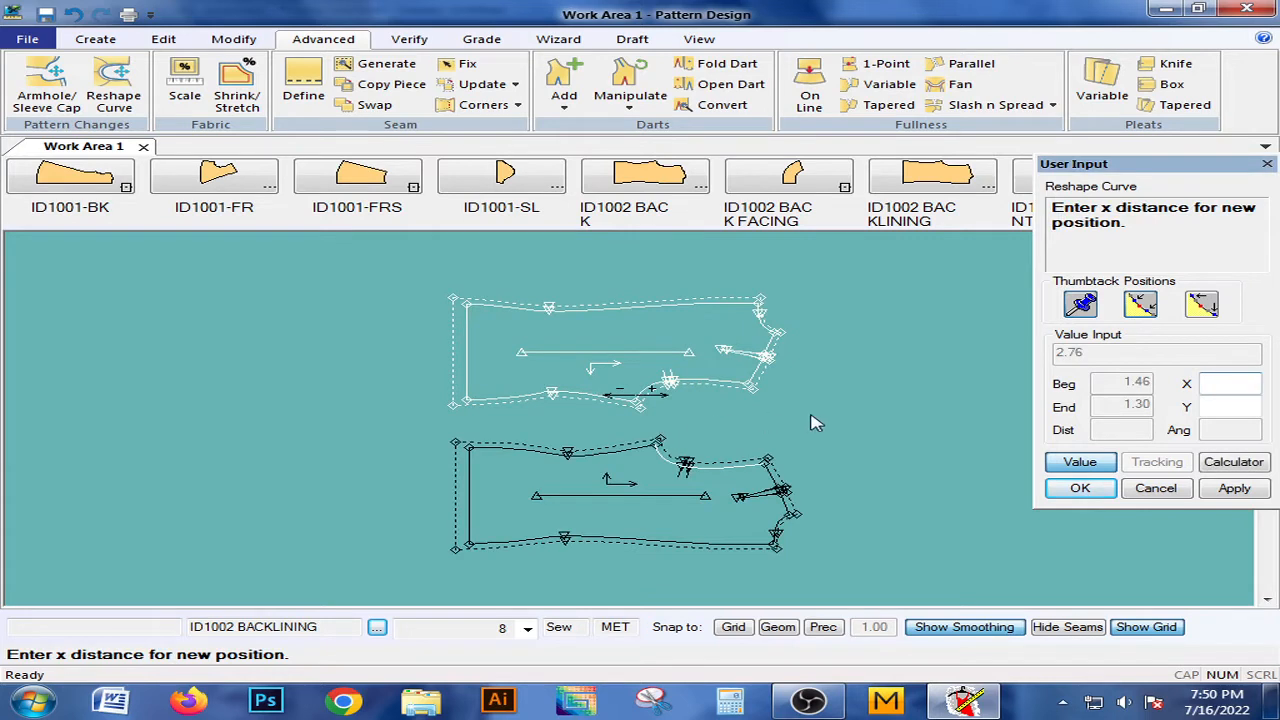
Move the selected underarm points by an X distance of 0.5 and finish the Reshape Curve command
click(1080, 464)
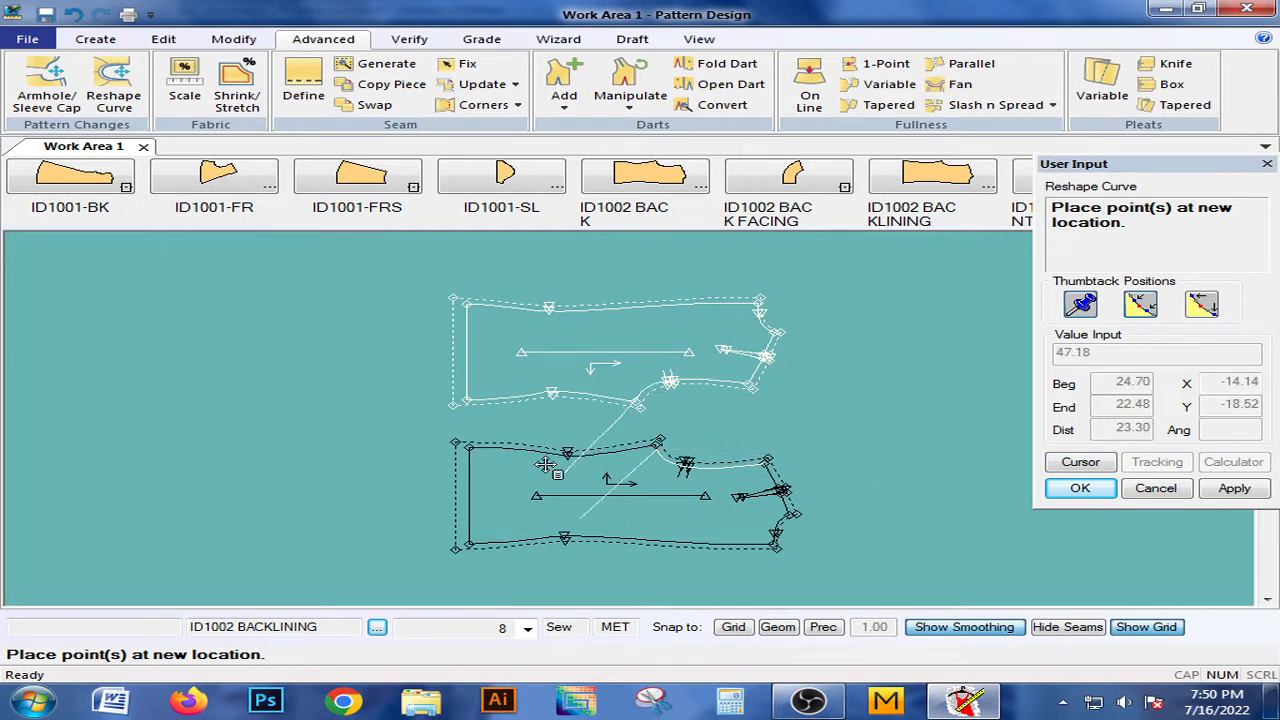
click(705, 400)
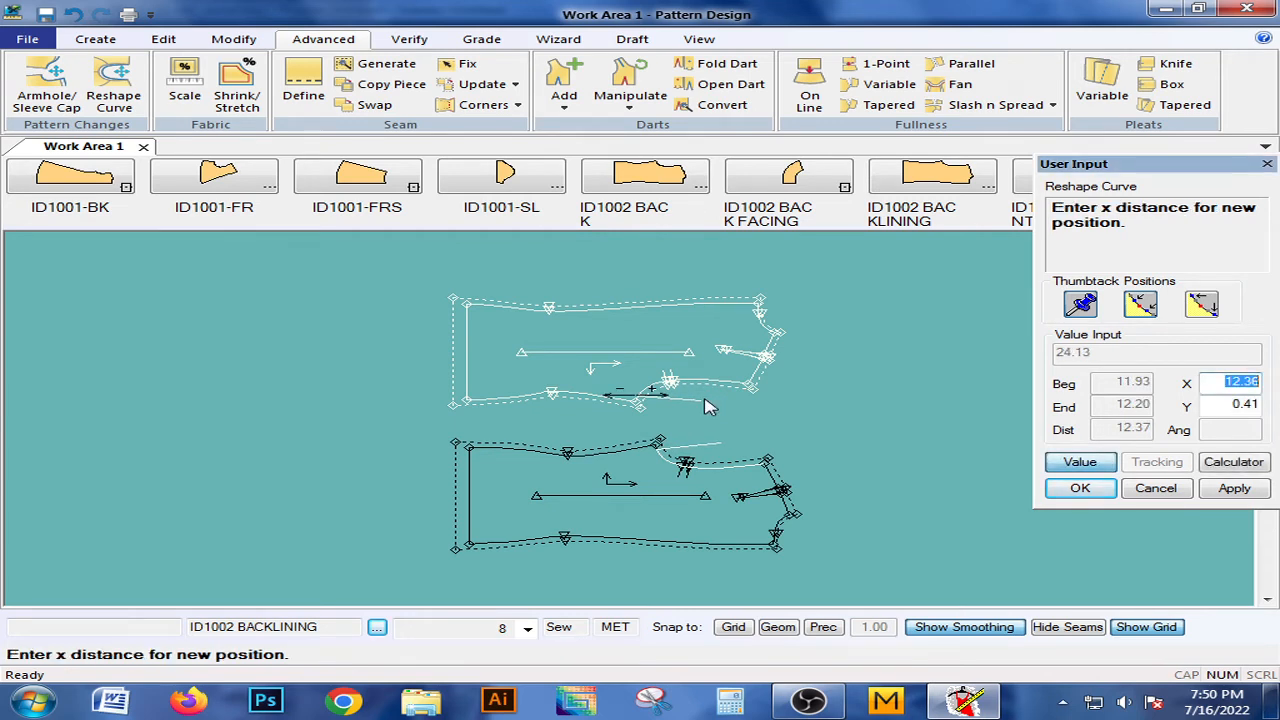
key(BackSpace)
text(0.5)
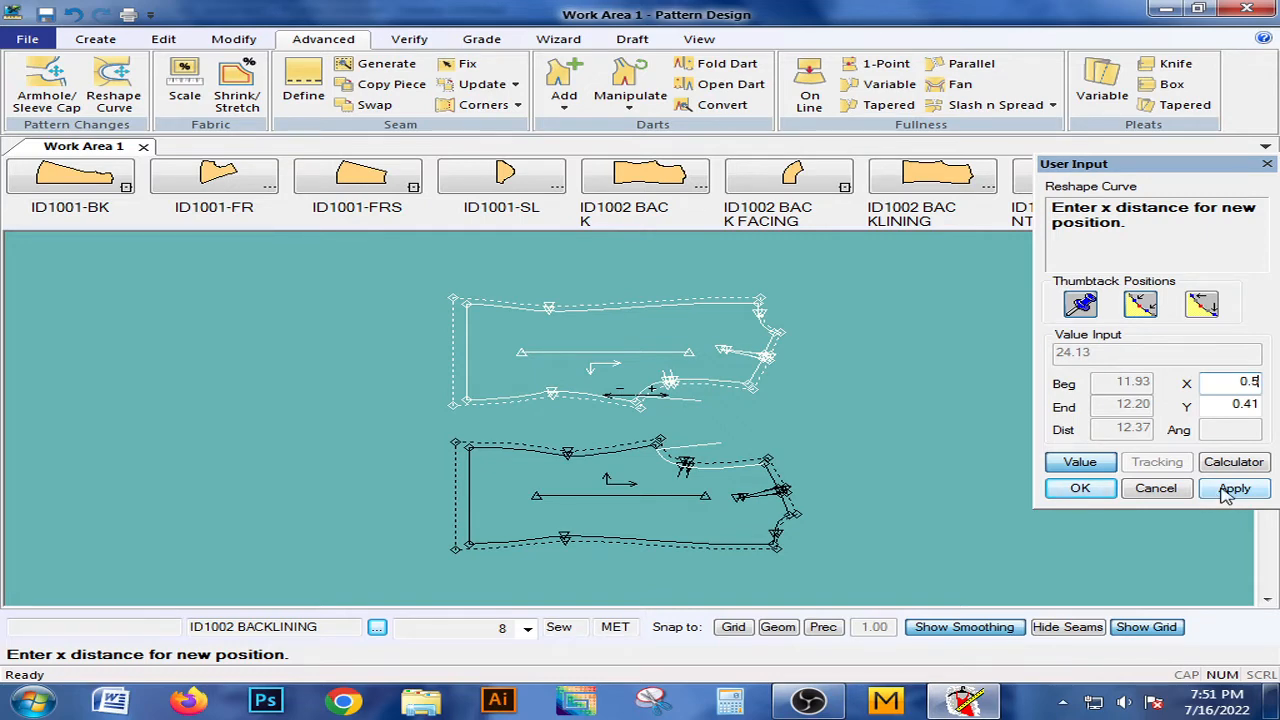
click(1224, 490)
click(1077, 487)
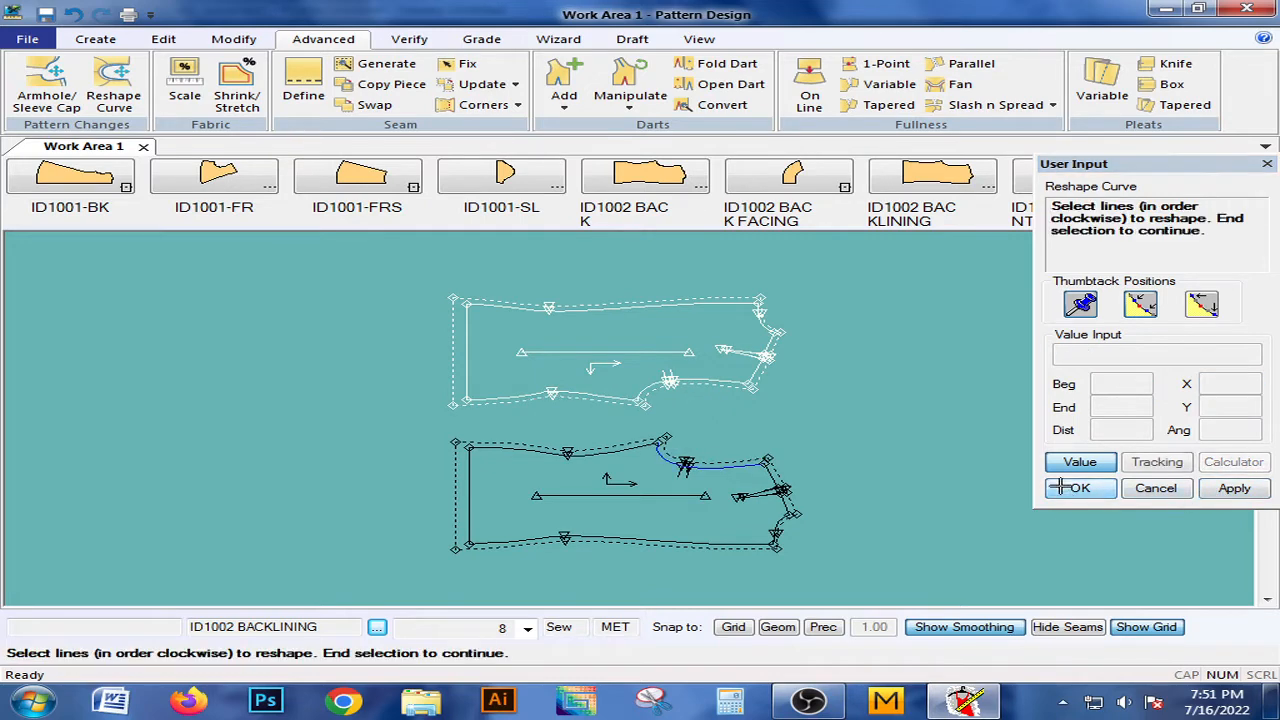
right_click(598, 414)
click(610, 422)
Delete the back lining and back pieces from the work area
scroll(672, 461, up, 2)
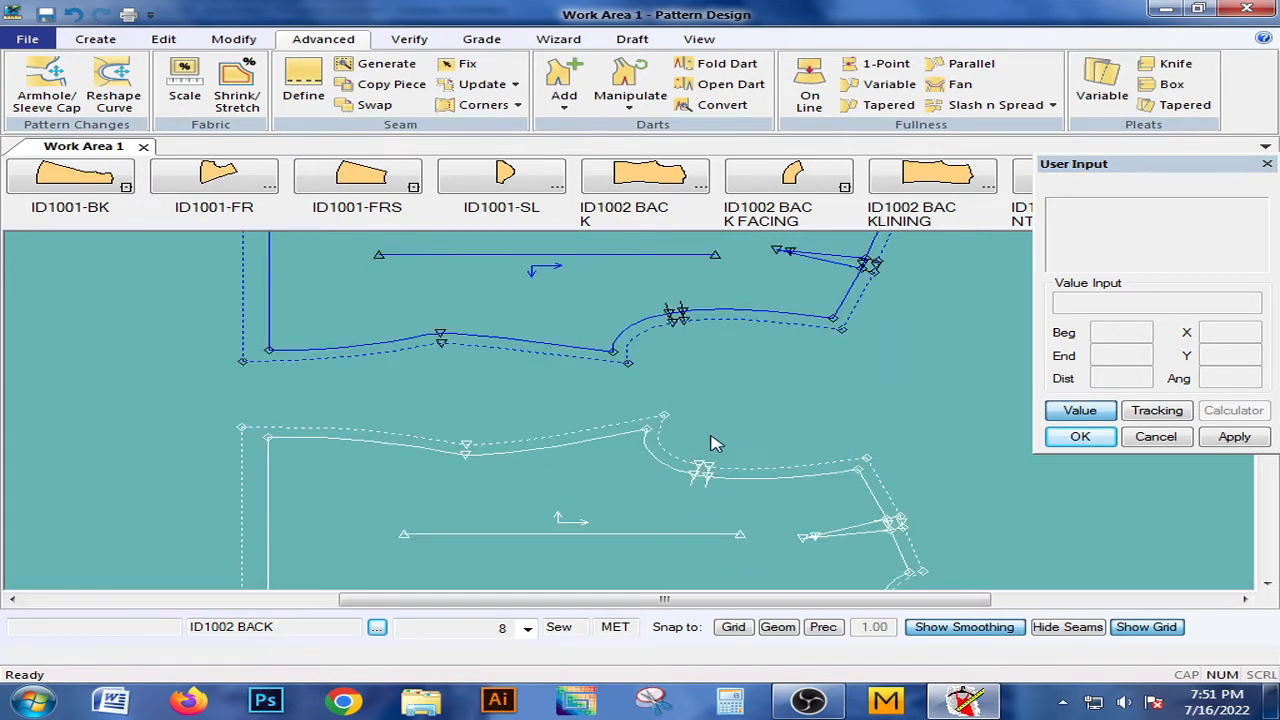
scroll(708, 444, down, 3)
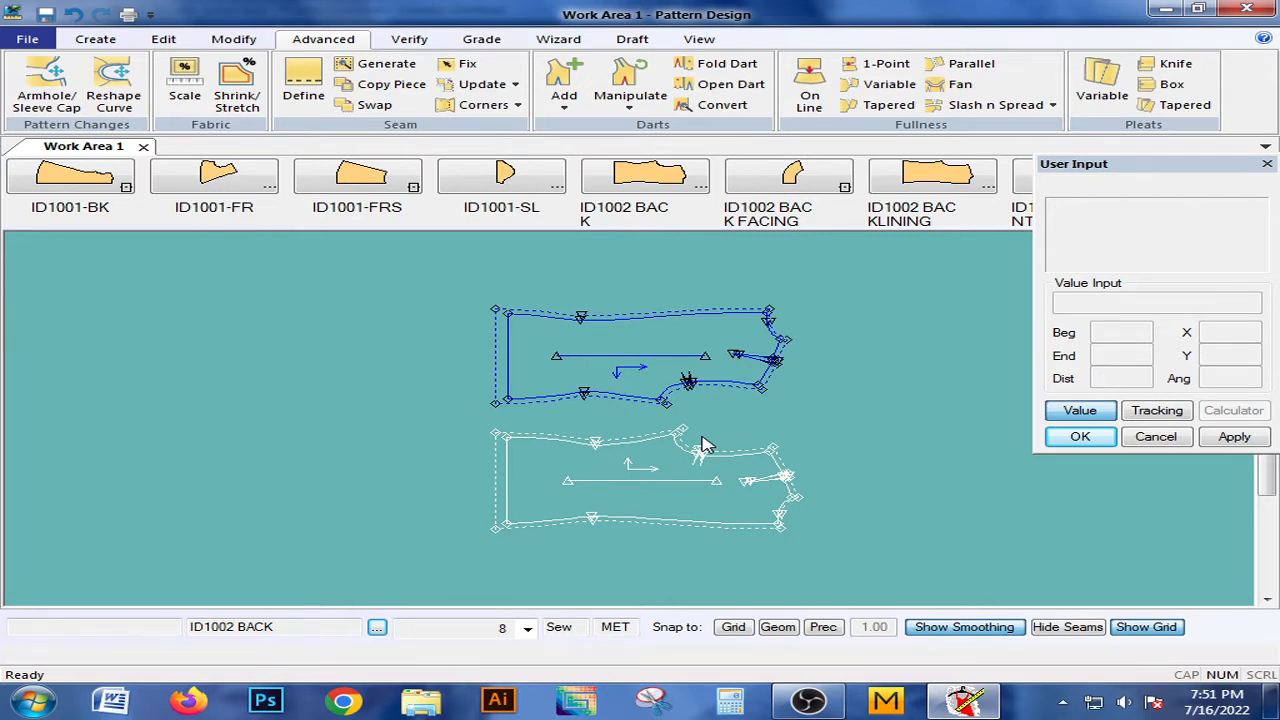
click(703, 445)
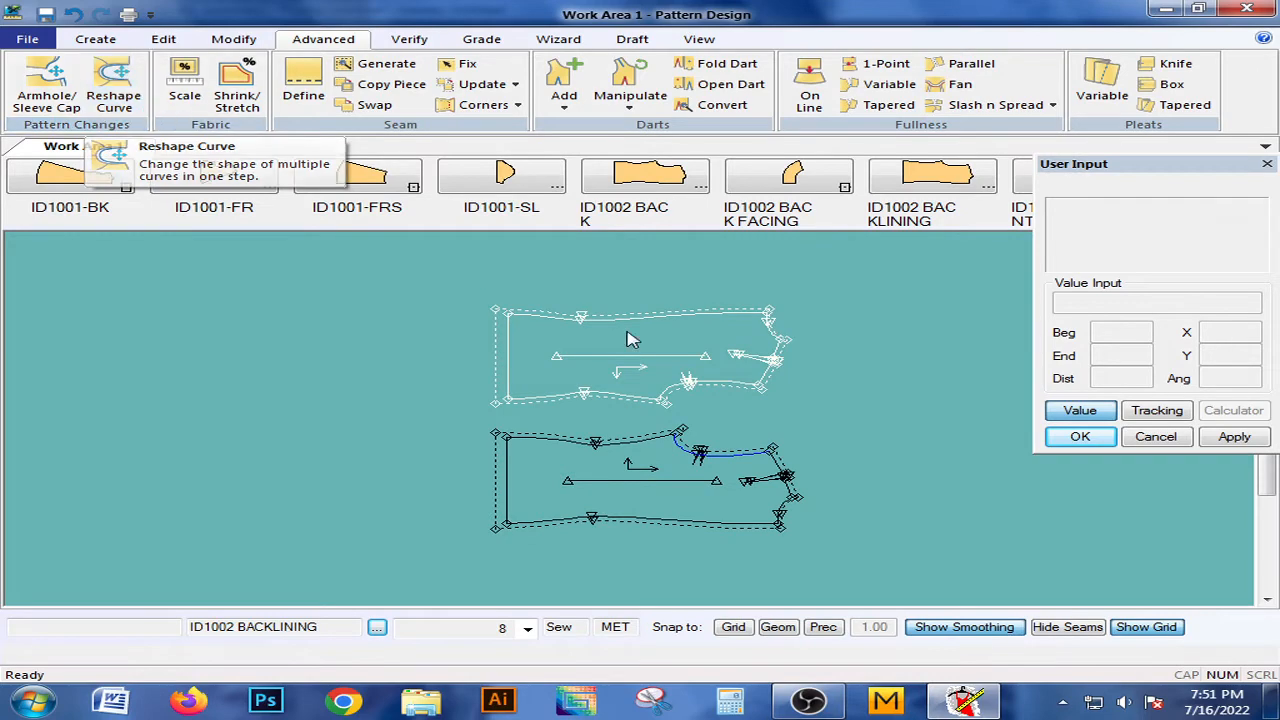
right_click(650, 392)
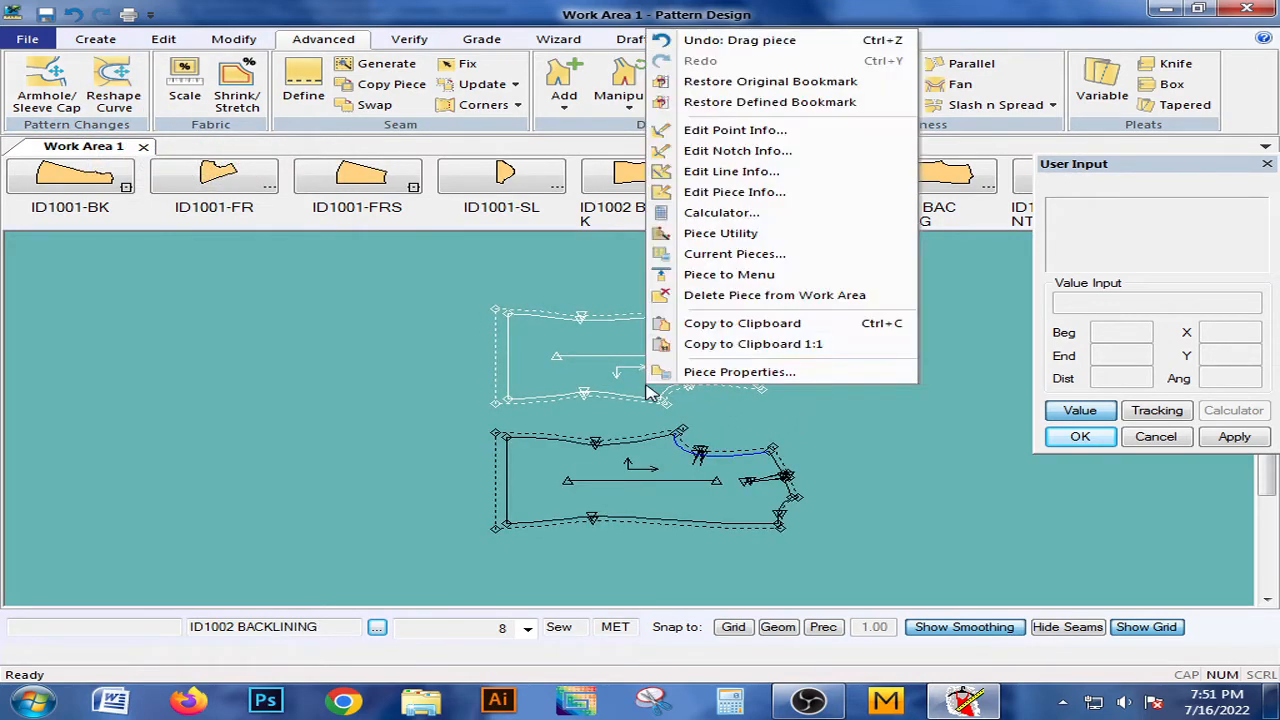
click(760, 297)
right_click(654, 462)
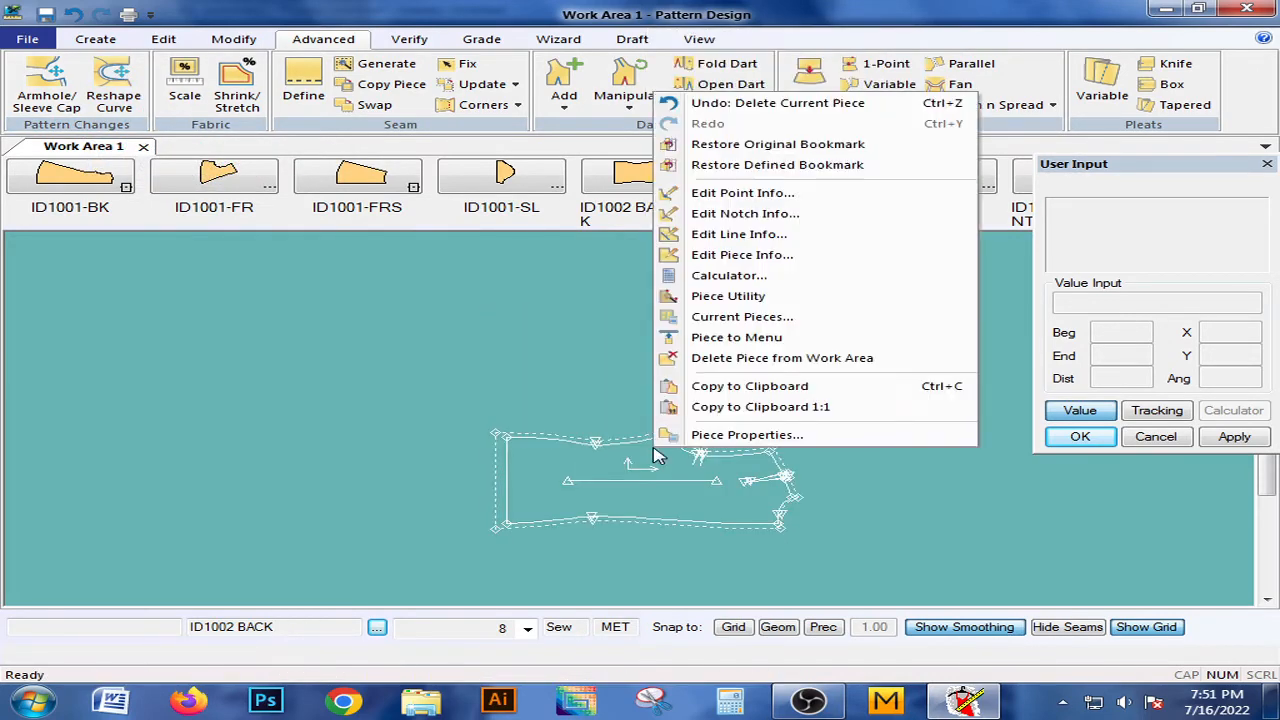
click(726, 360)
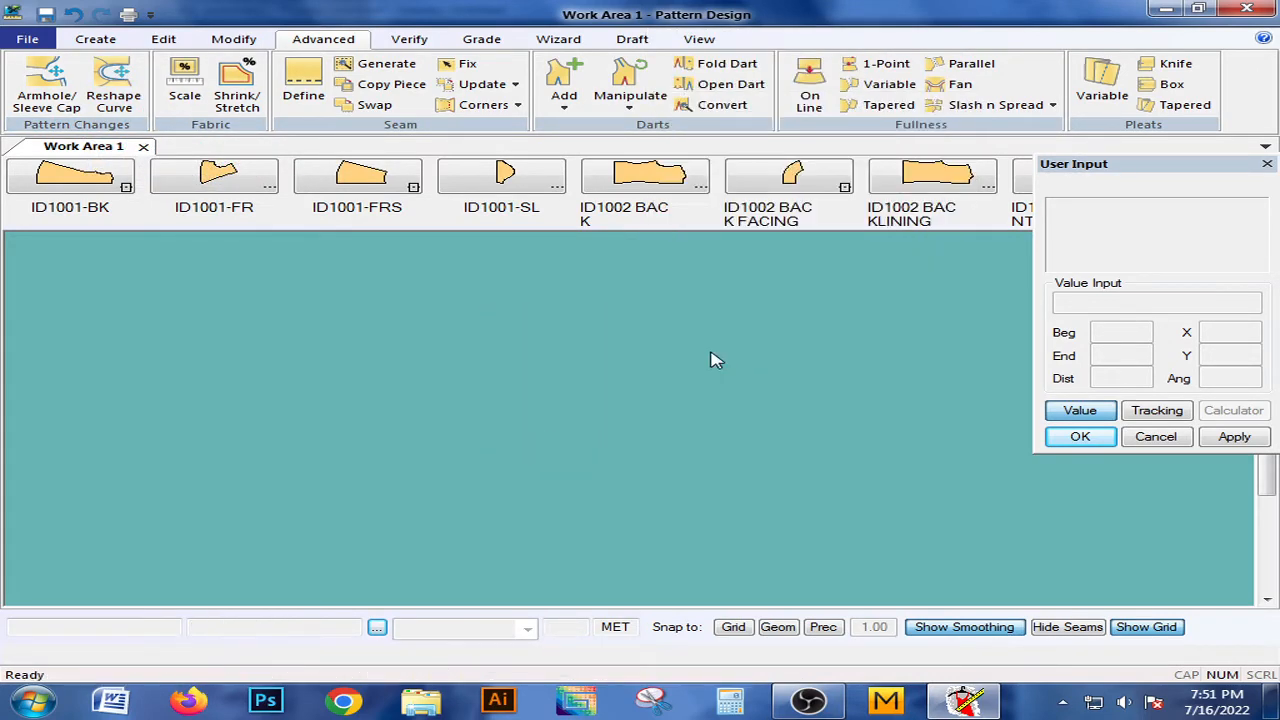
Create a rectangle piece with an X distance of 30 and a Y distance of 30 in the empty work area
click(95, 39)
click(815, 63)
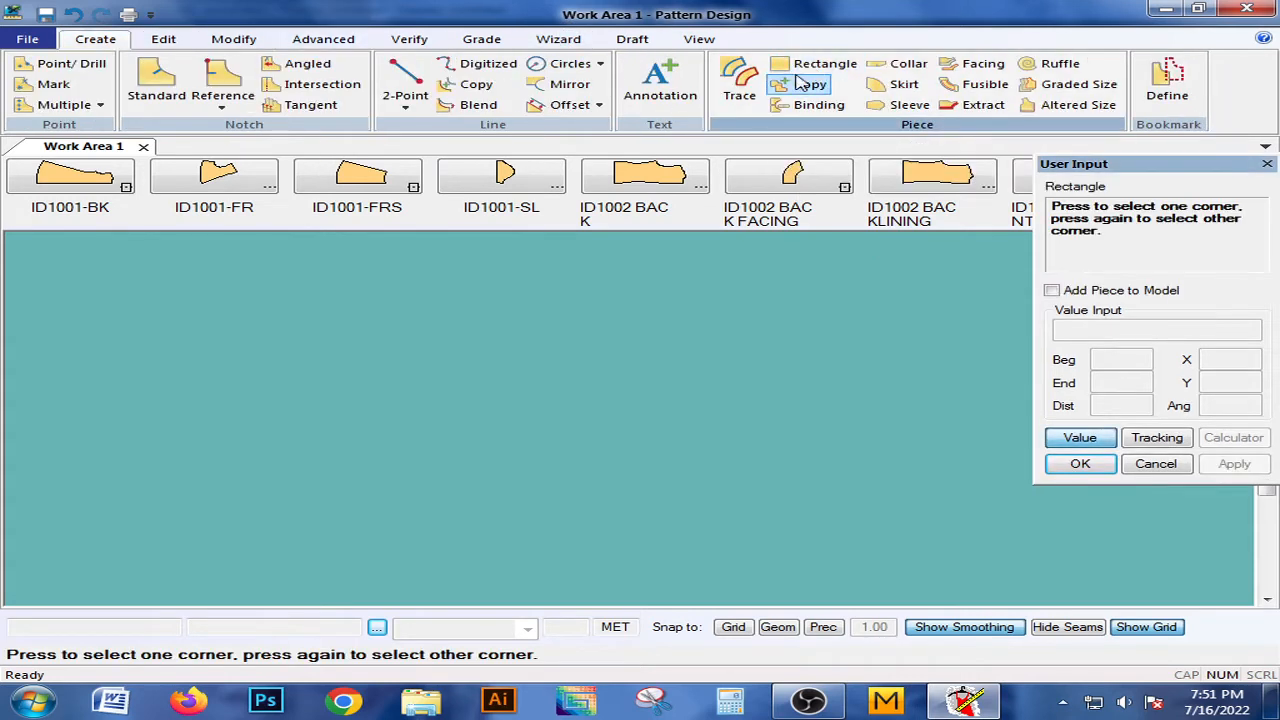
click(392, 330)
click(1095, 440)
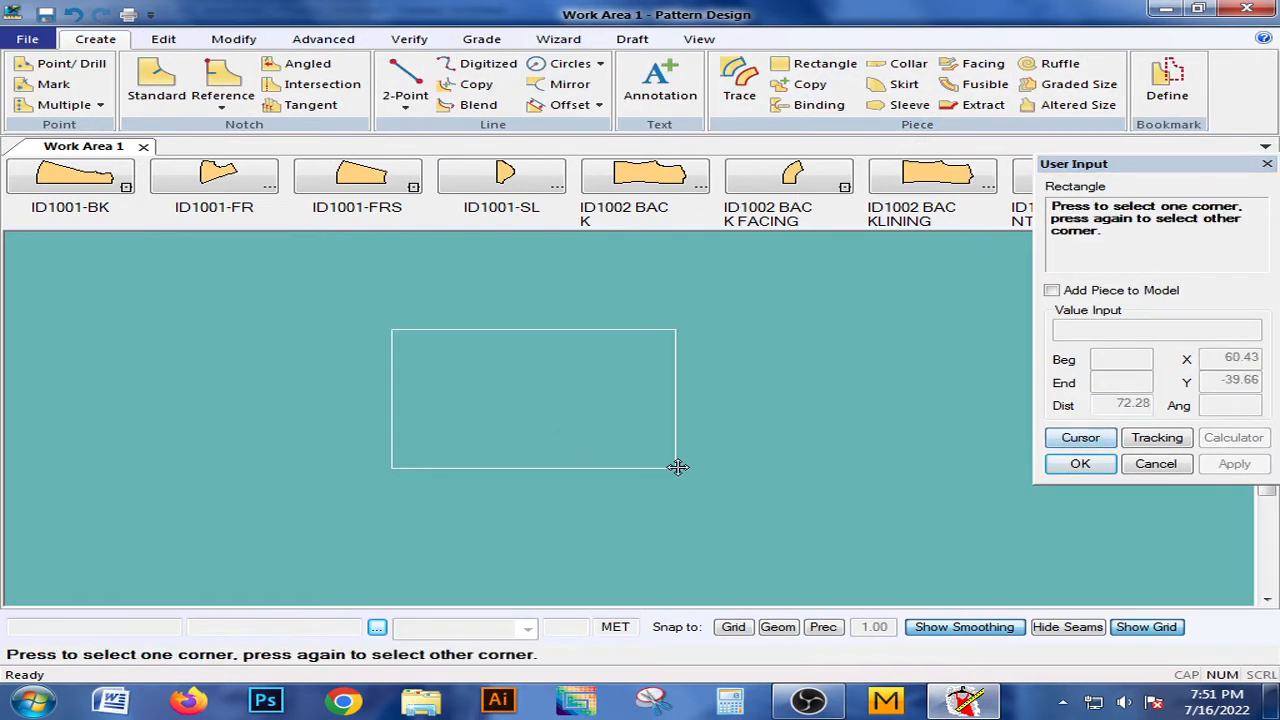
click(674, 467)
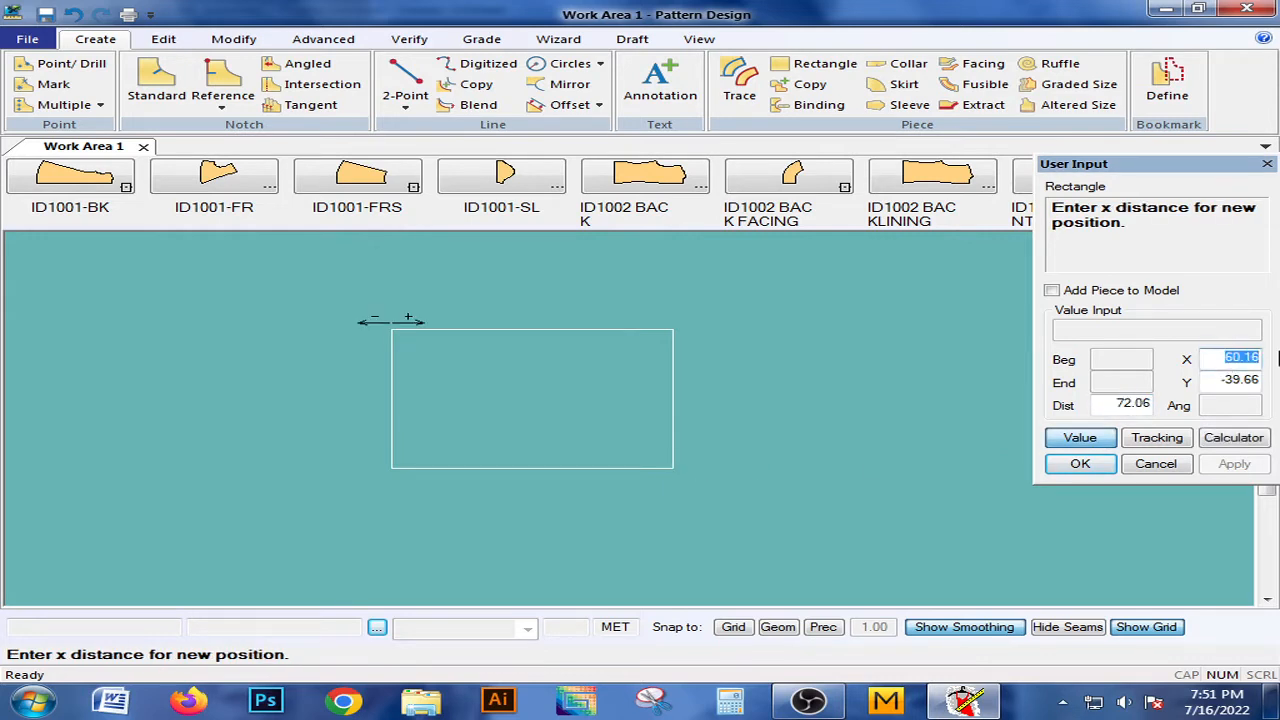
text(30)
key(Return)
text(3)
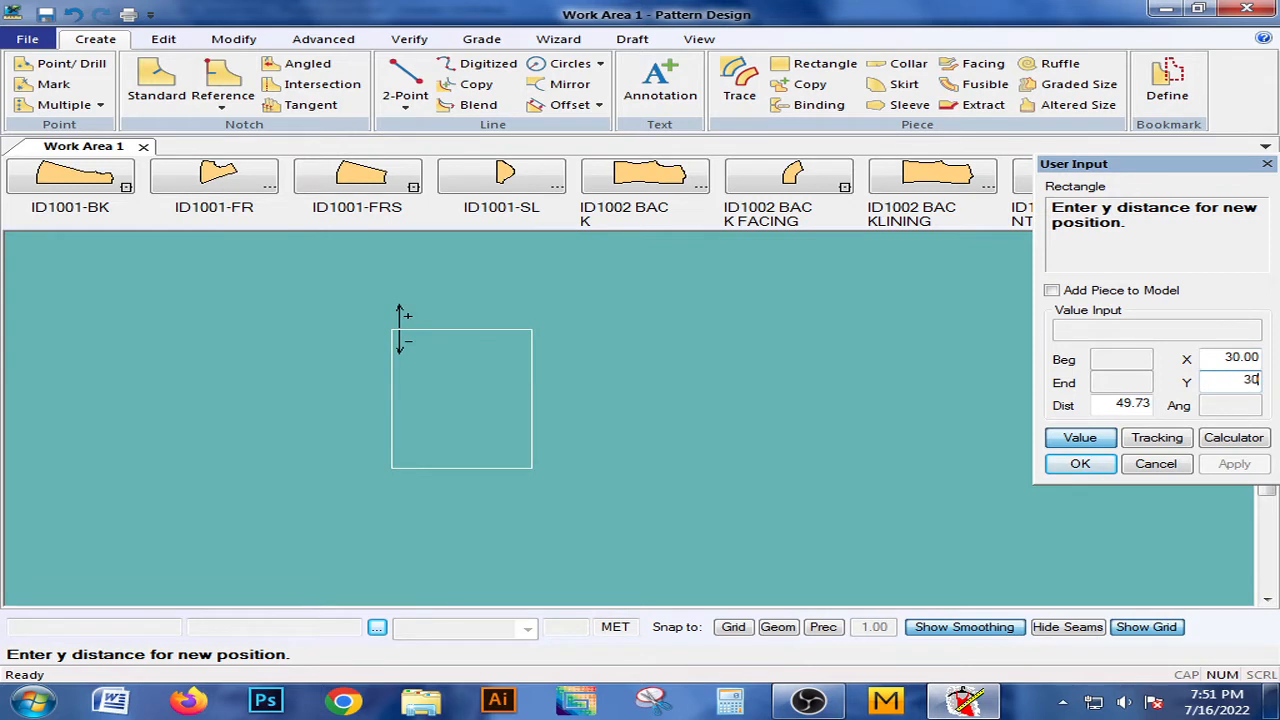
click(1080, 463)
right_click(676, 428)
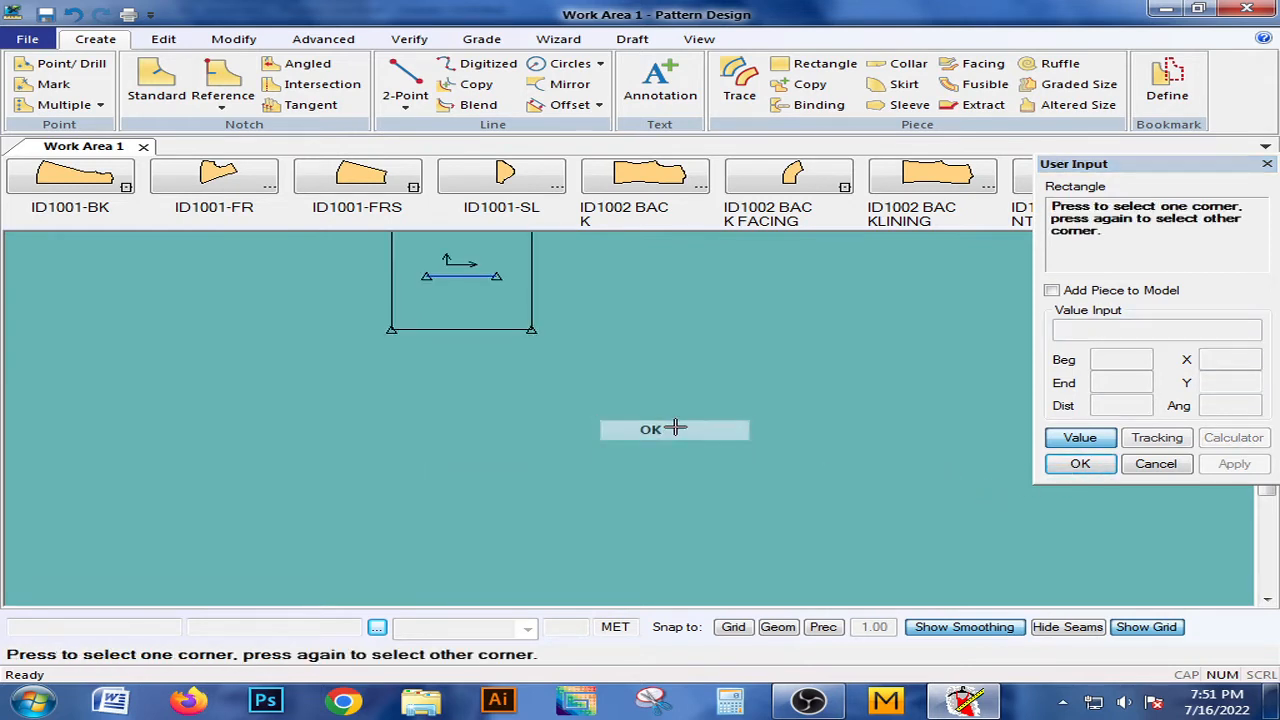
click(676, 428)
scroll(600, 390, up, 5)
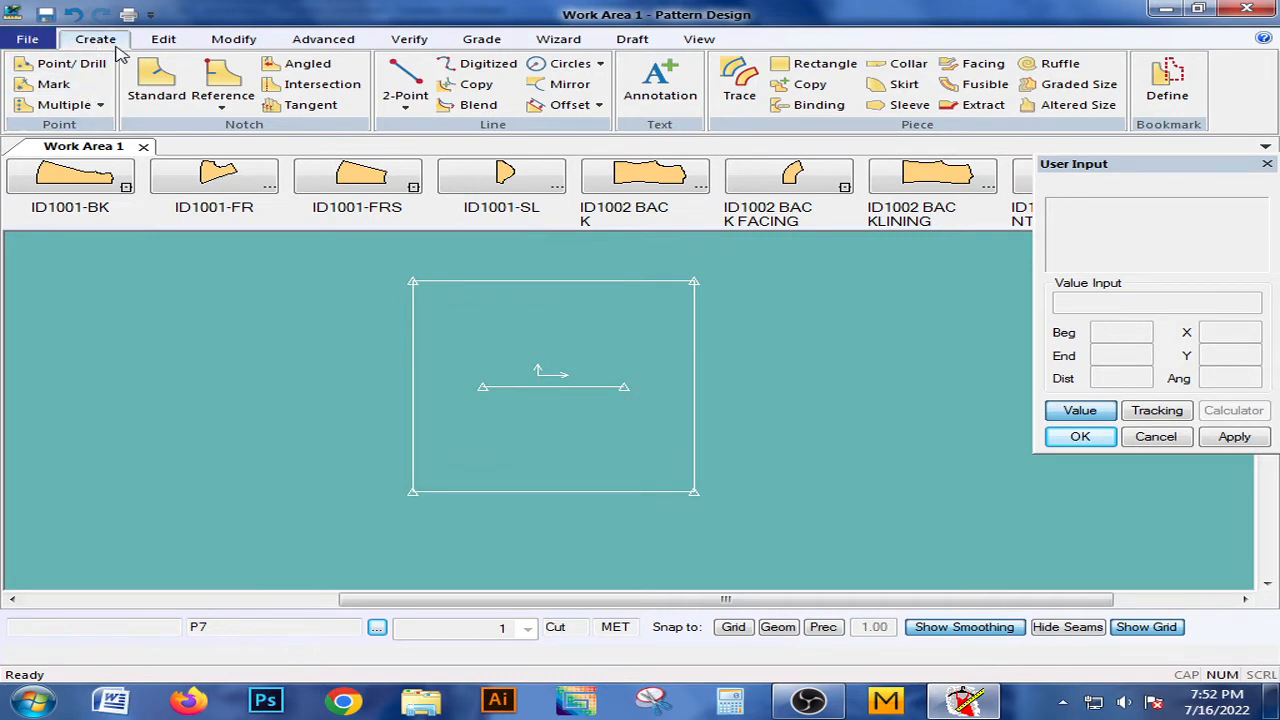
Scale the rectangle piece with the Linear method by 5.00 in X and 5.00 in Y
click(164, 42)
click(234, 44)
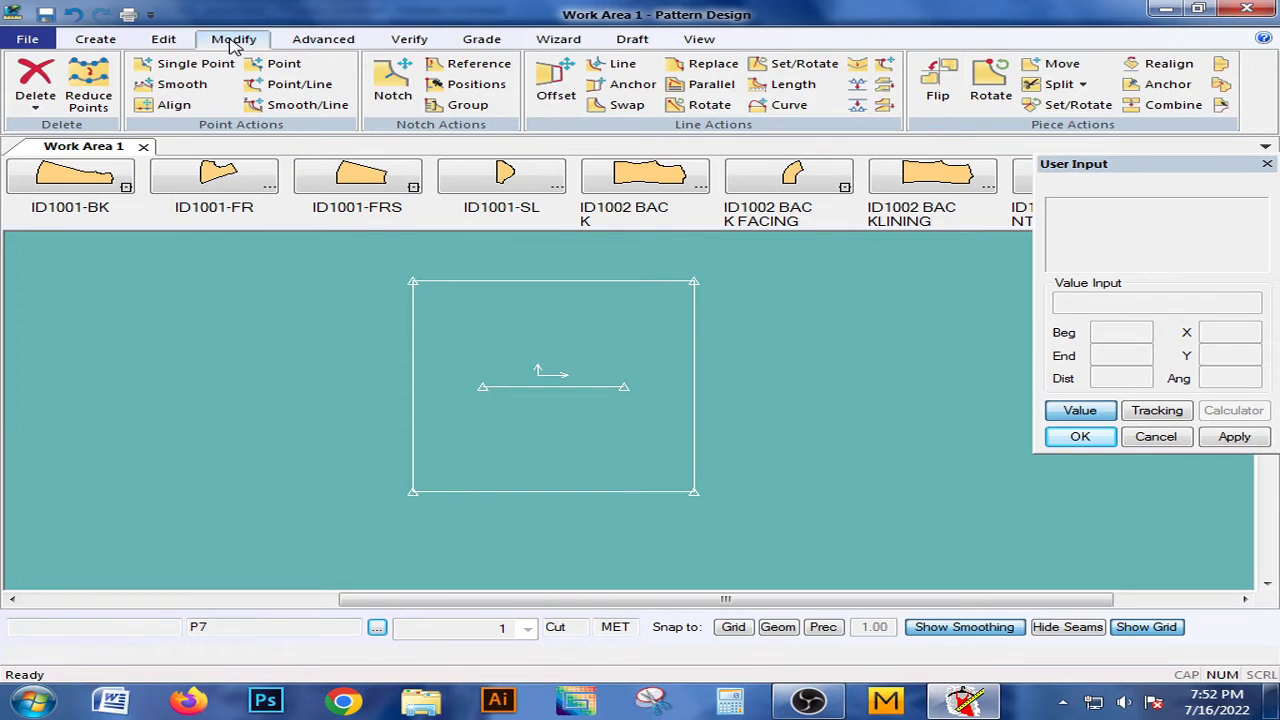
click(288, 45)
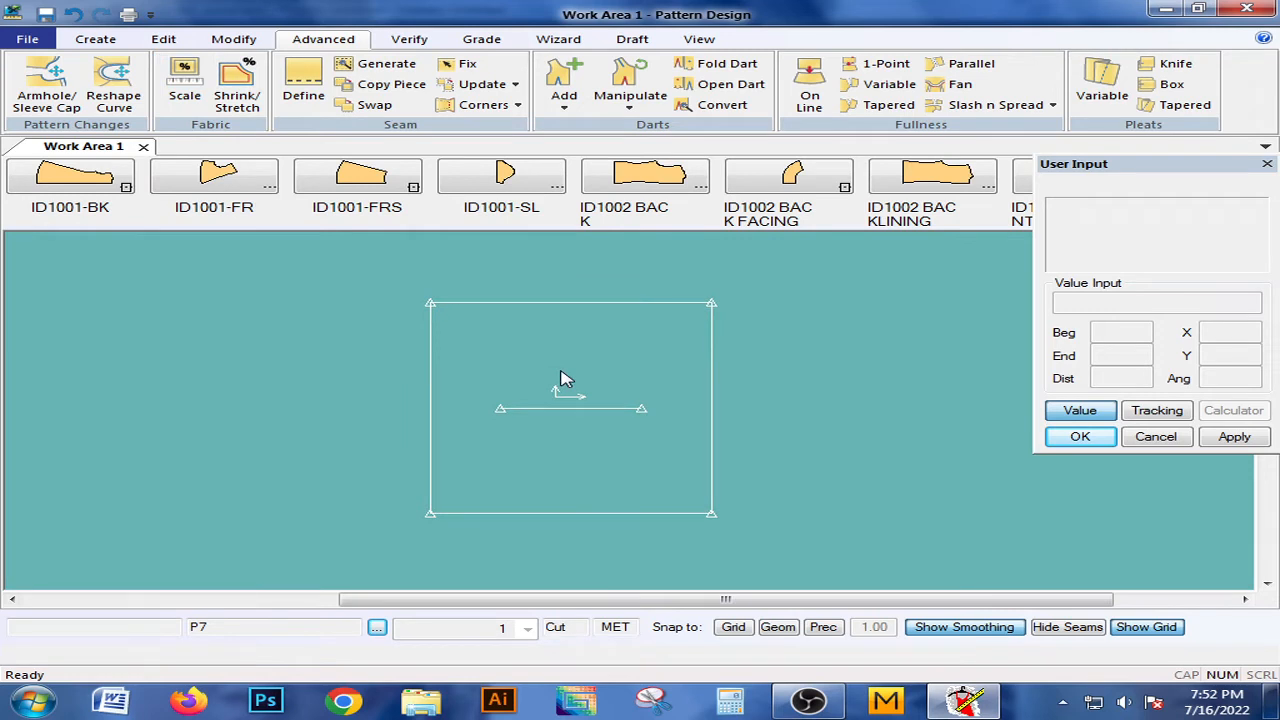
drag(560, 379, 537, 363)
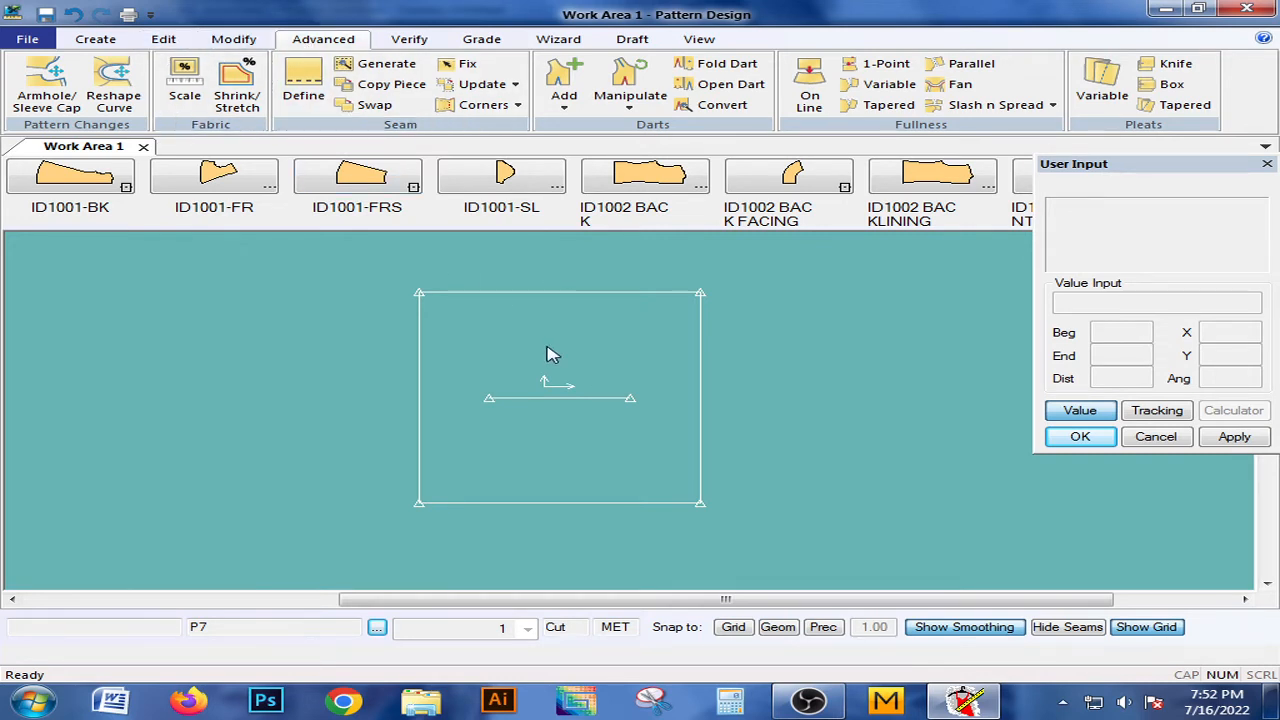
click(186, 88)
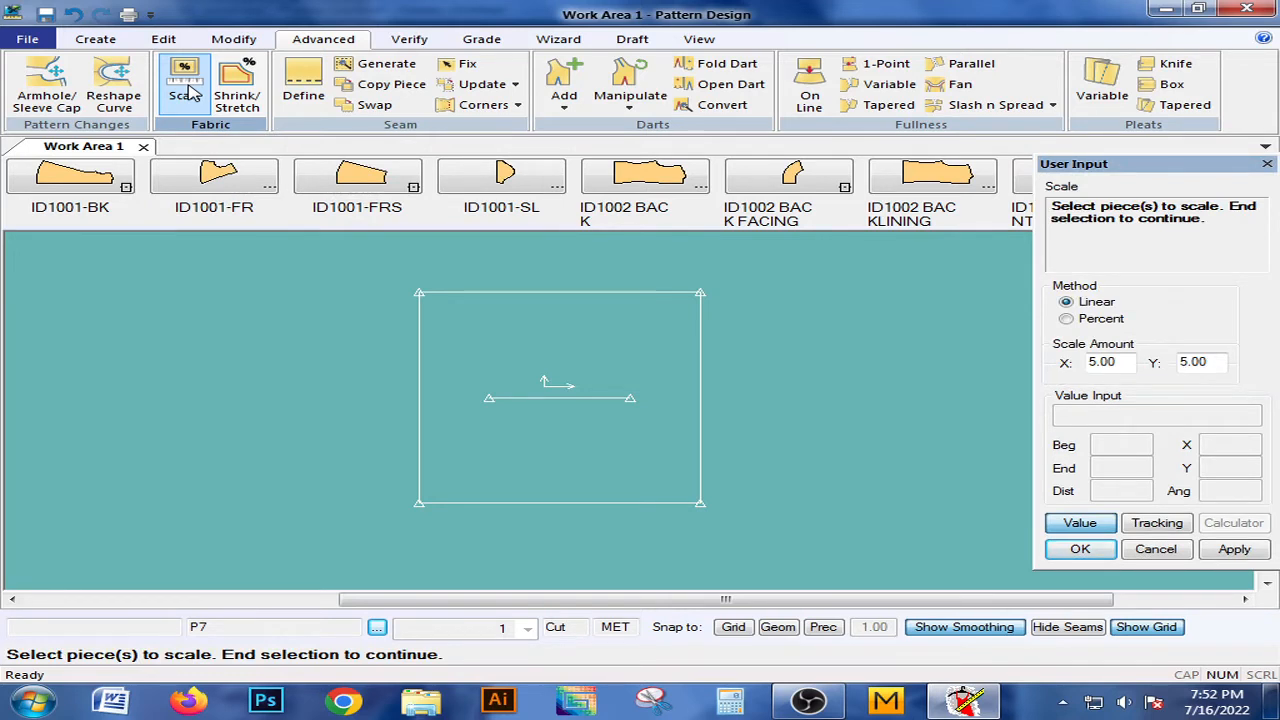
click(184, 86)
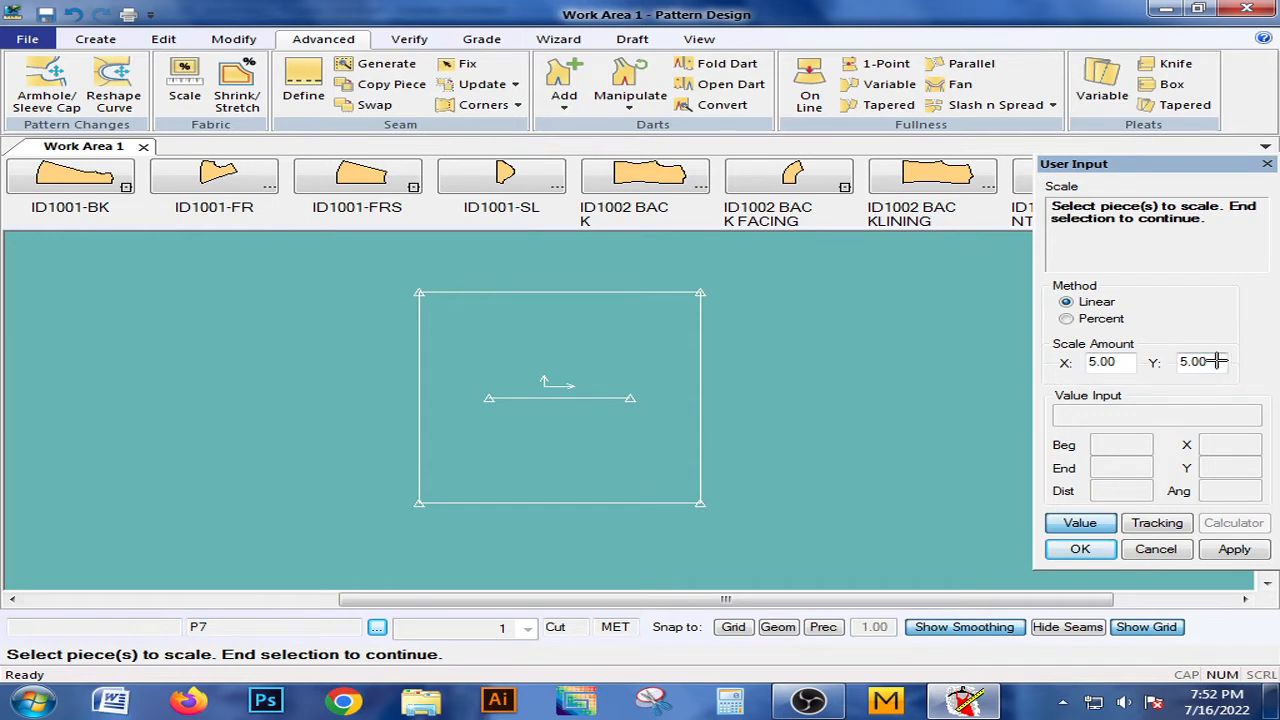
click(523, 358)
right_click(523, 362)
click(523, 358)
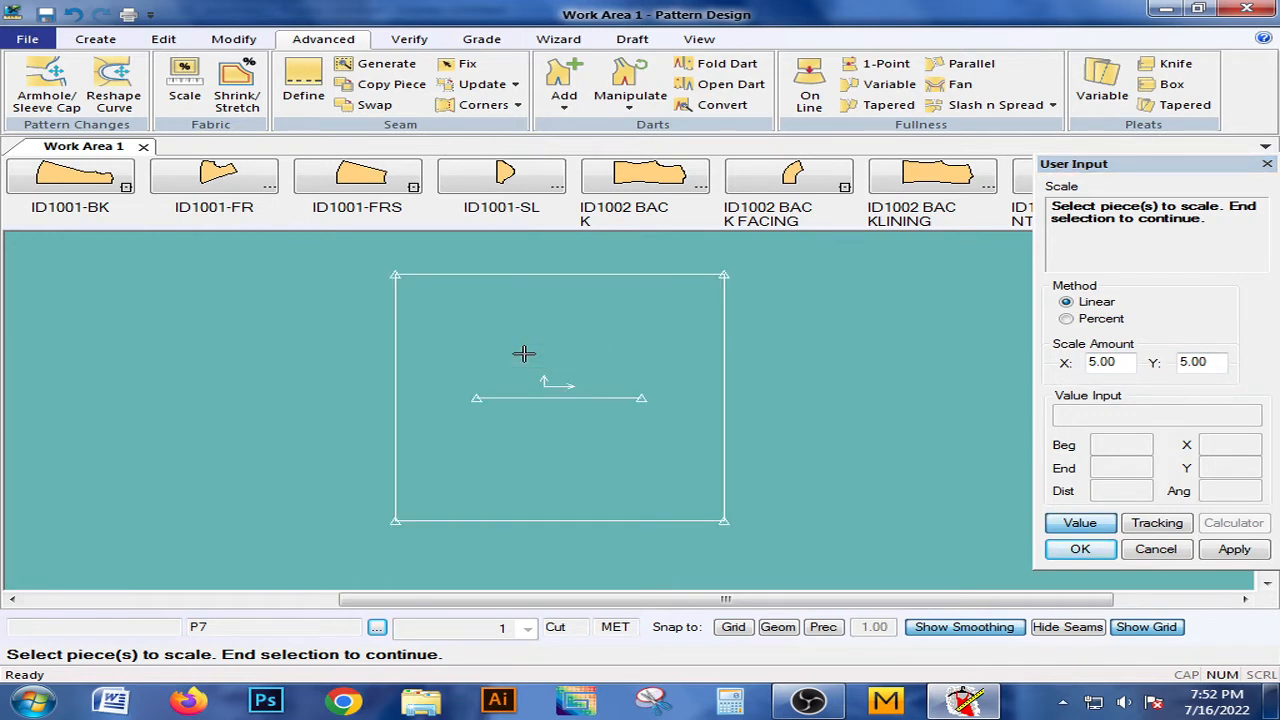
Measure the line lengths of the scaled rectangle's upper and right-hand edges
click(409, 39)
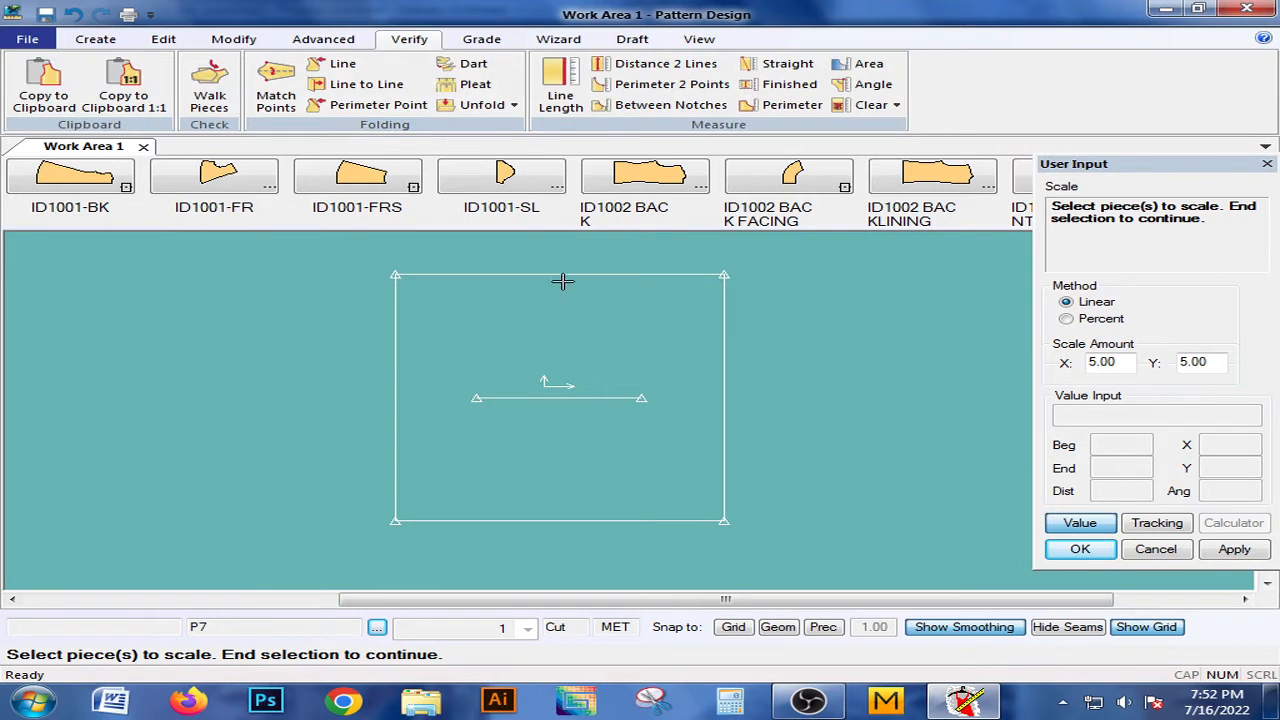
click(558, 90)
click(551, 274)
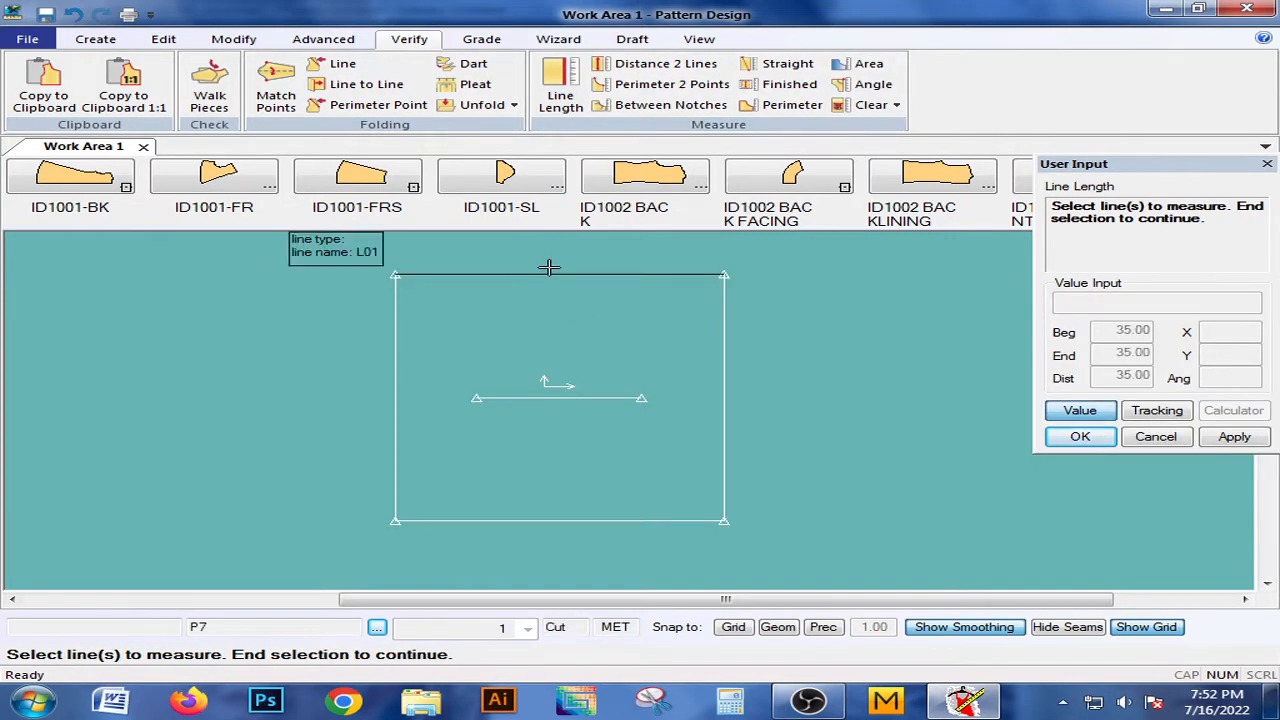
click(724, 349)
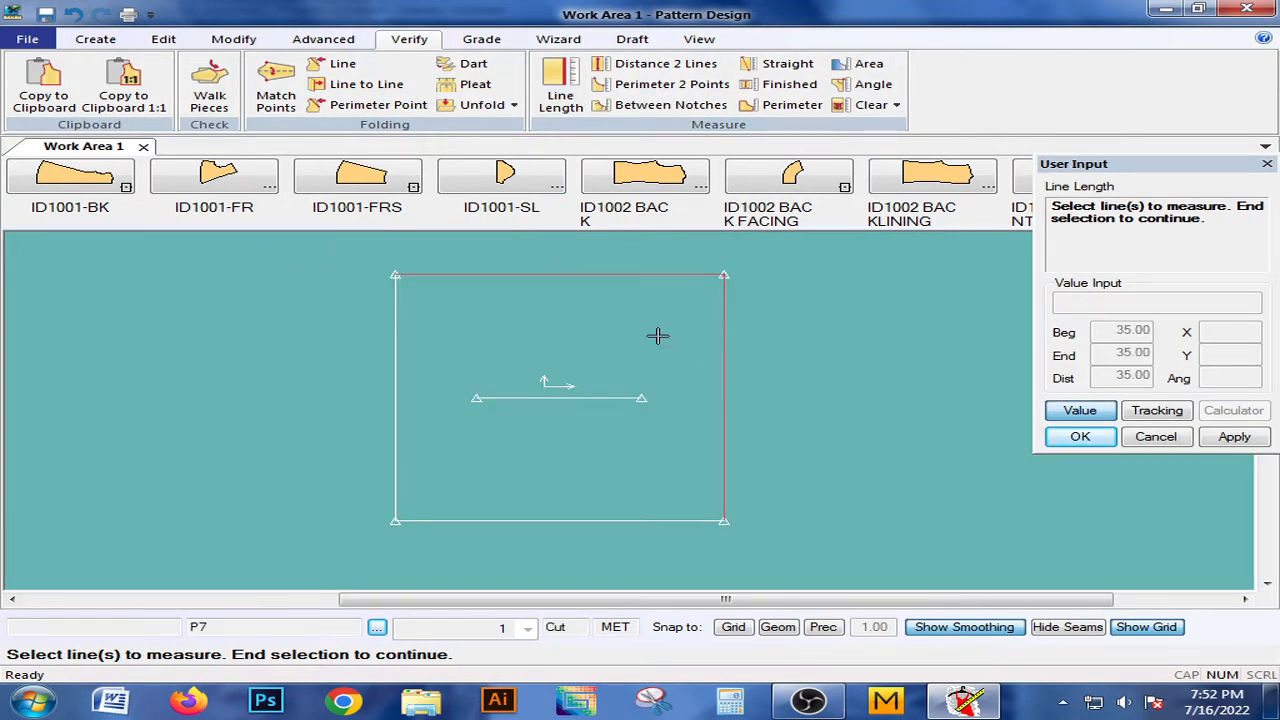
right_click(657, 336)
click(648, 335)
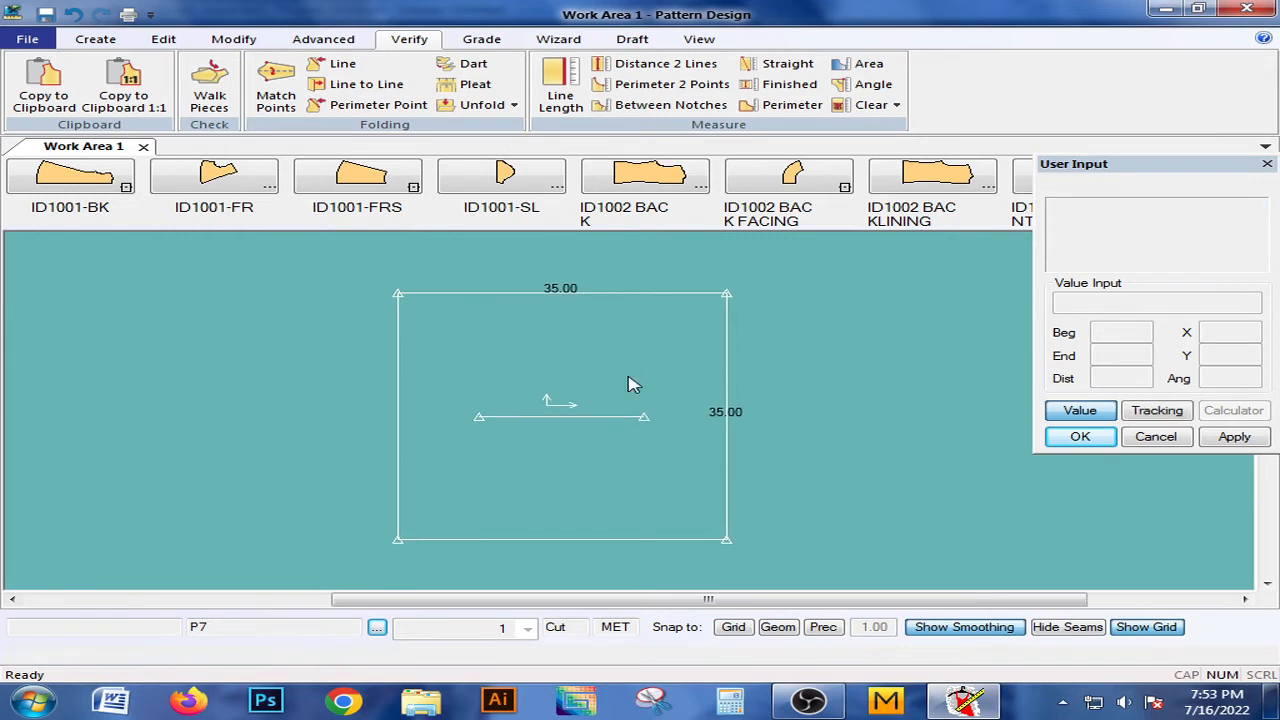
Scale the measured rectangle once more using the Linear method, with 5.00 in both X and Y
click(318, 40)
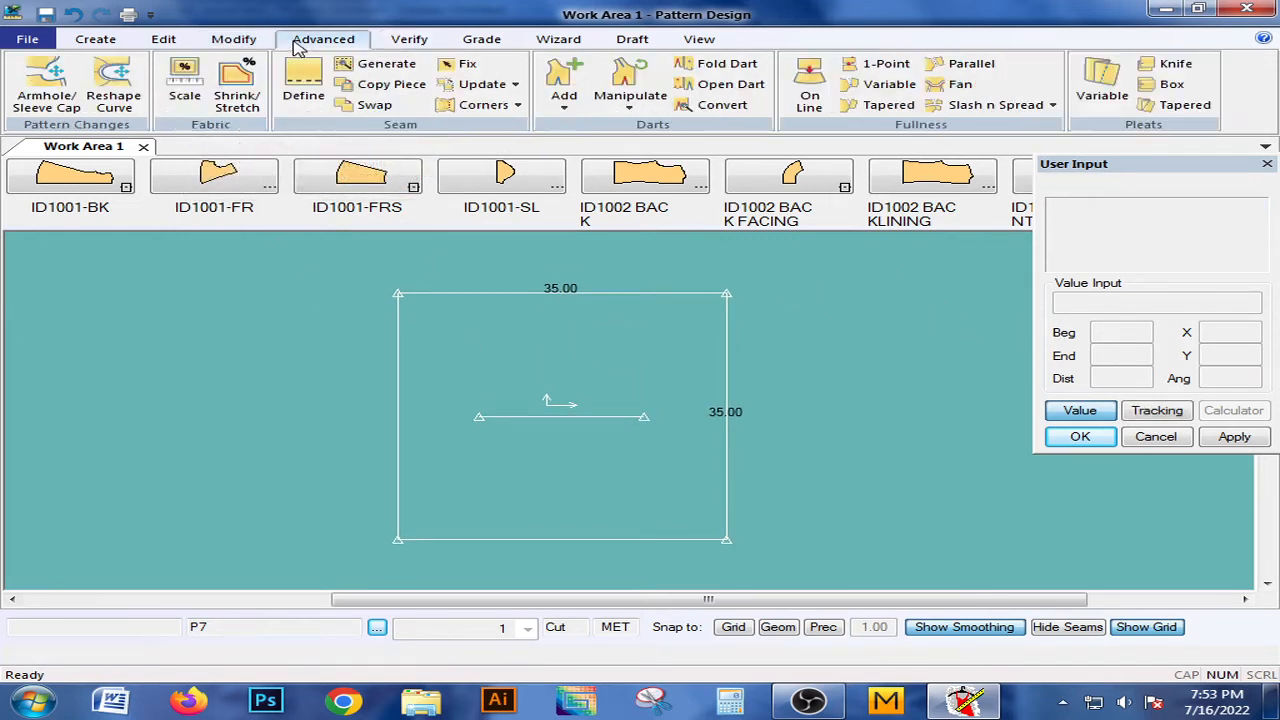
click(186, 86)
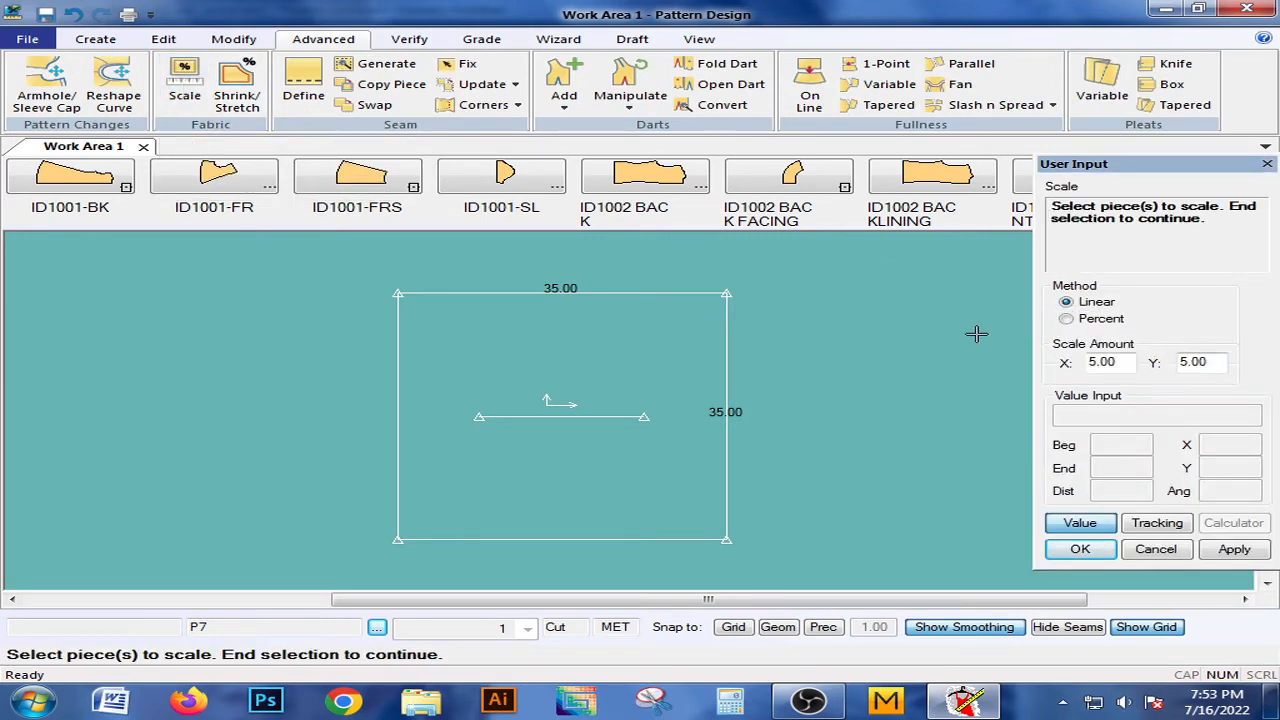
click(1066, 318)
click(1064, 301)
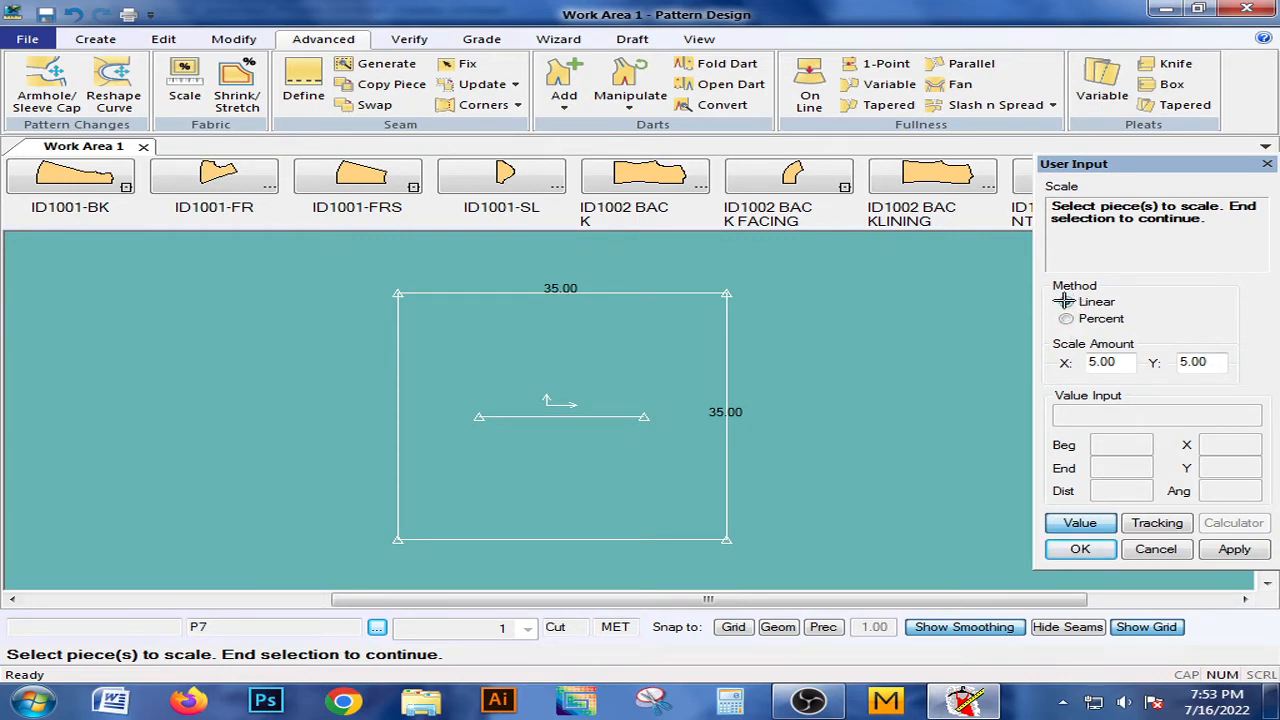
click(677, 351)
right_click(677, 351)
click(679, 351)
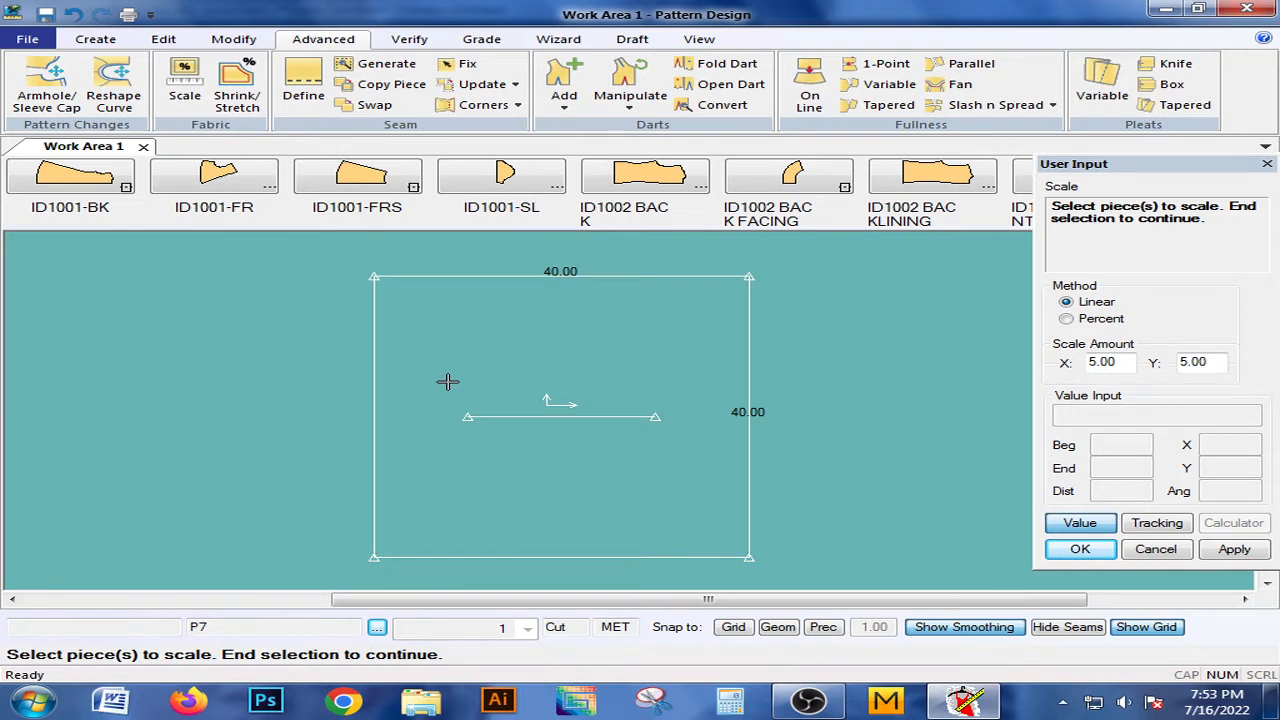
Try scaling the rectangle with the Percent method, using an amount of 2 in X and 2 in Y
click(1086, 318)
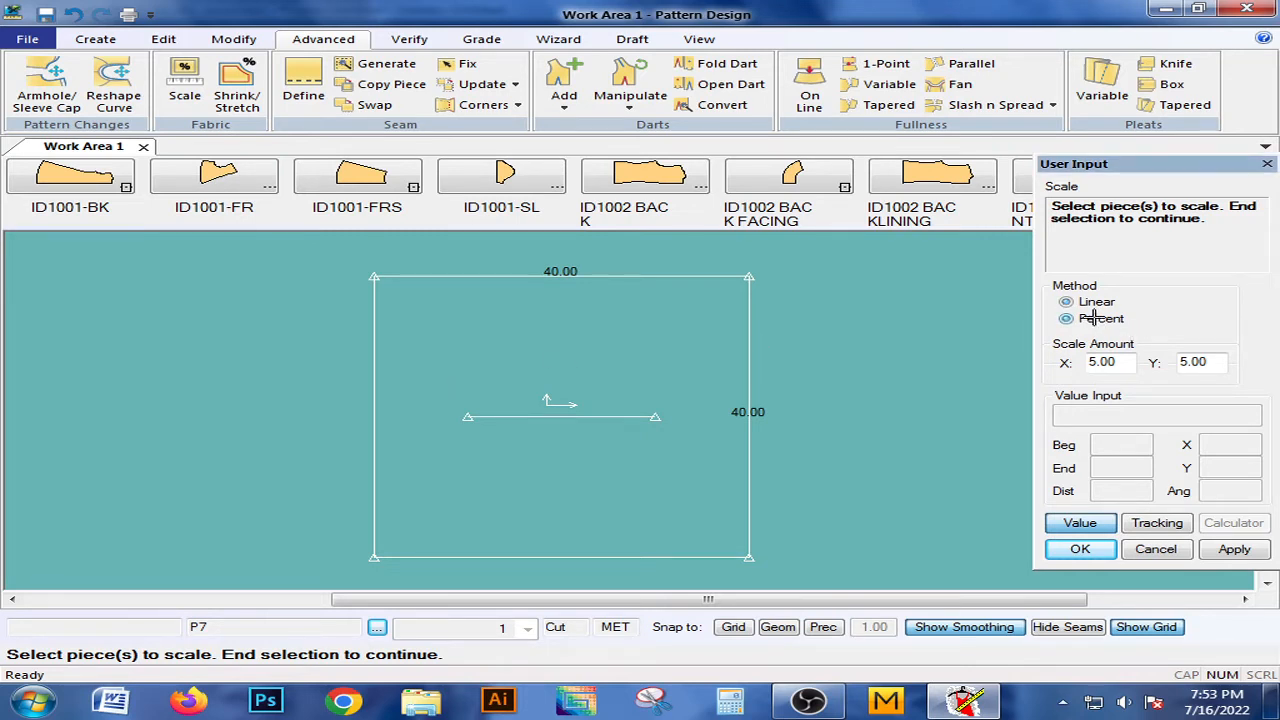
click(1129, 366)
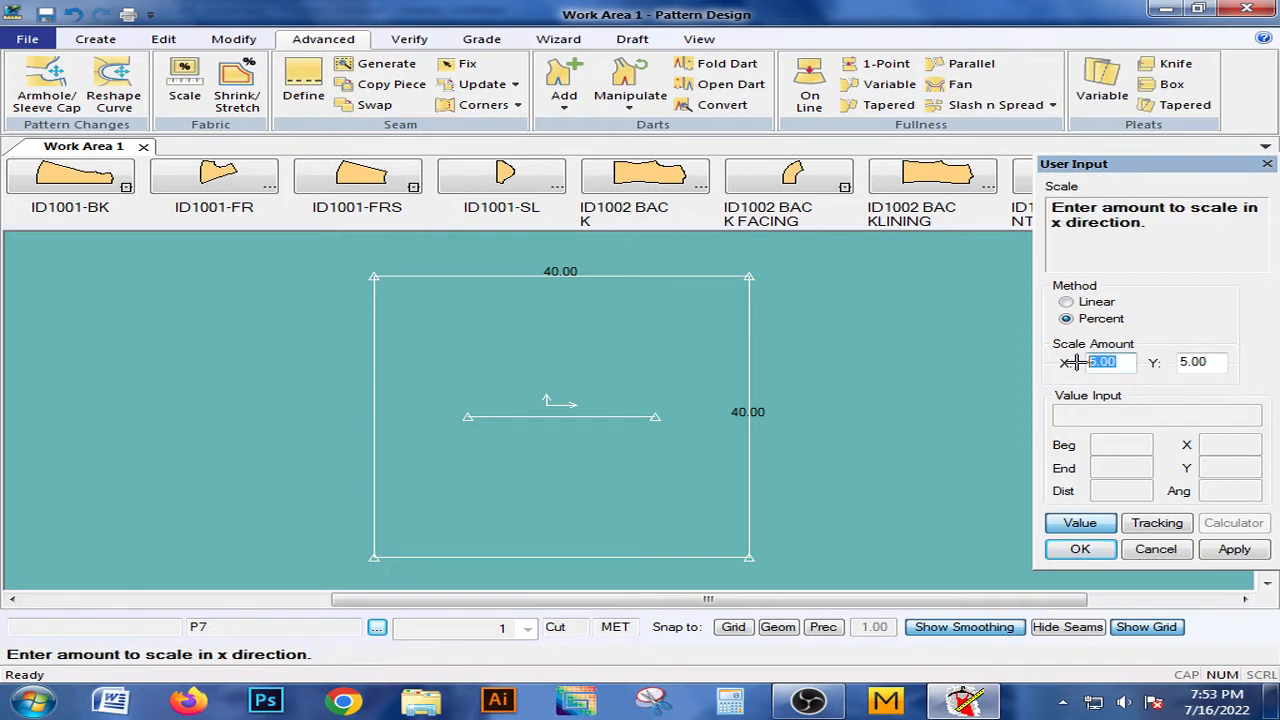
text(2)
click(1215, 362)
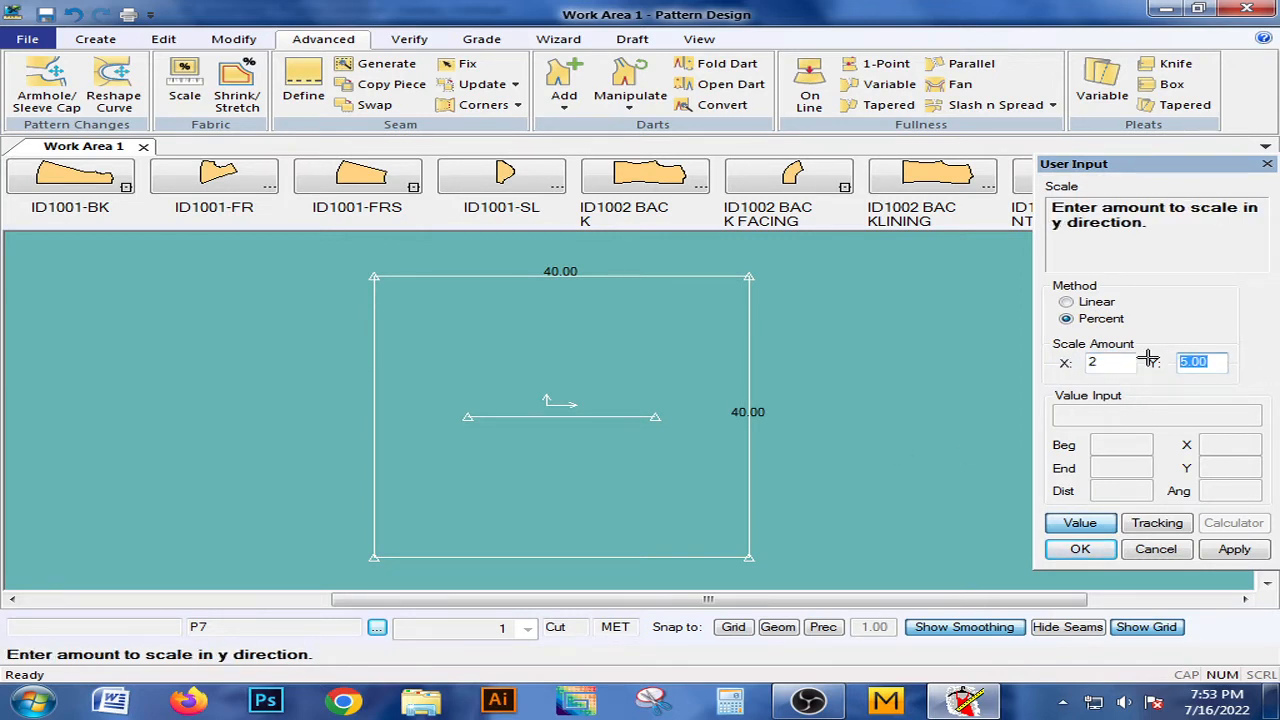
text(2)
click(668, 416)
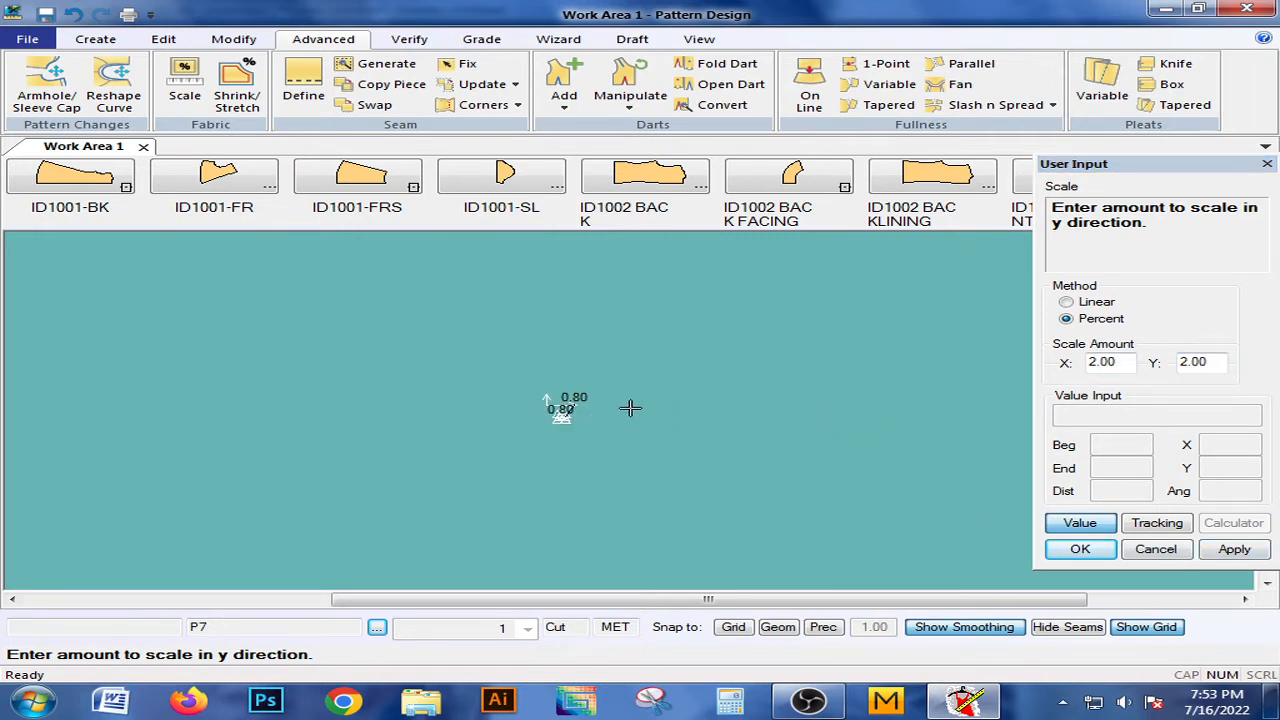
right_click(590, 393)
click(600, 404)
scroll(560, 412, up, 4)
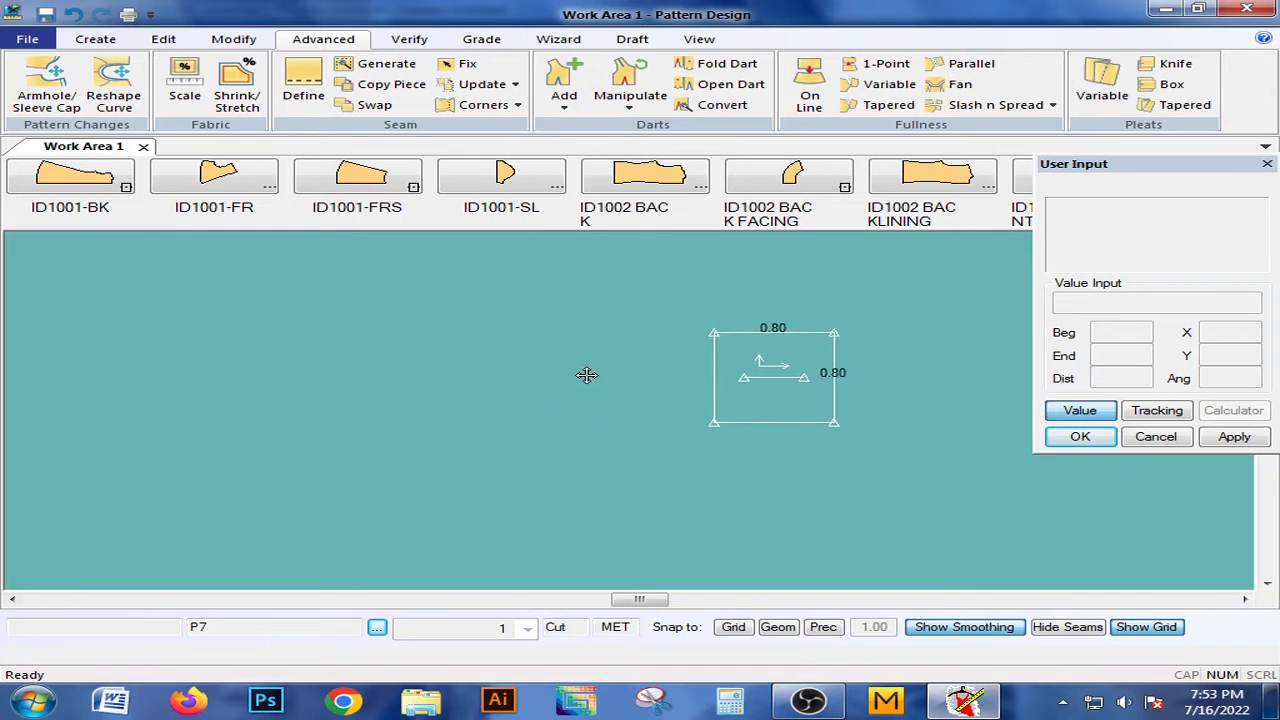
scroll(618, 363, up, 3)
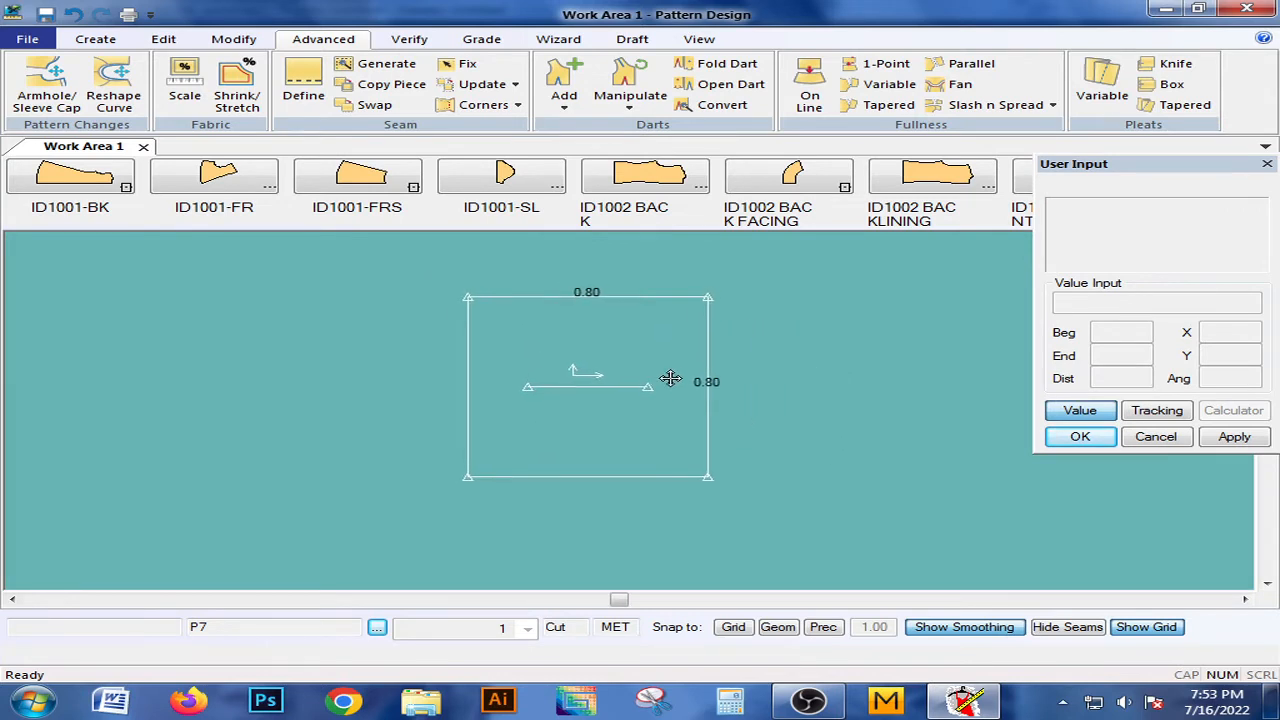
scroll(686, 400, up, 2)
scroll(689, 408, down, 1)
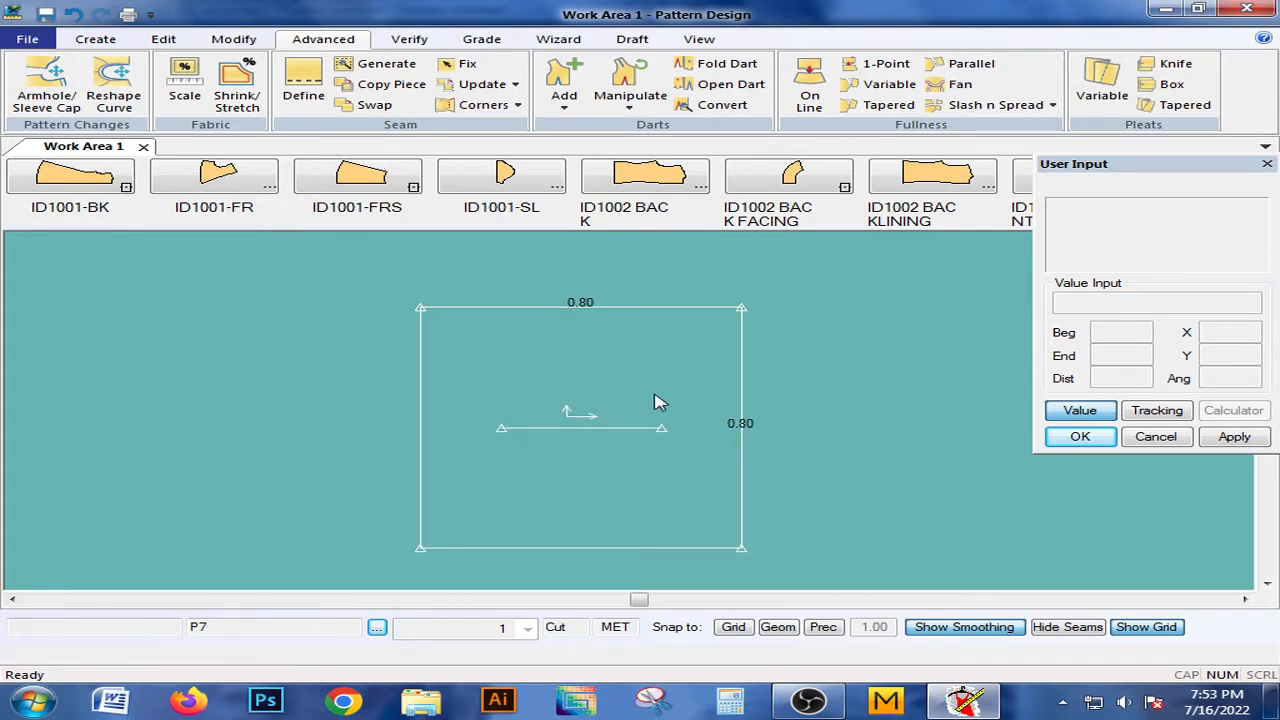
click(184, 85)
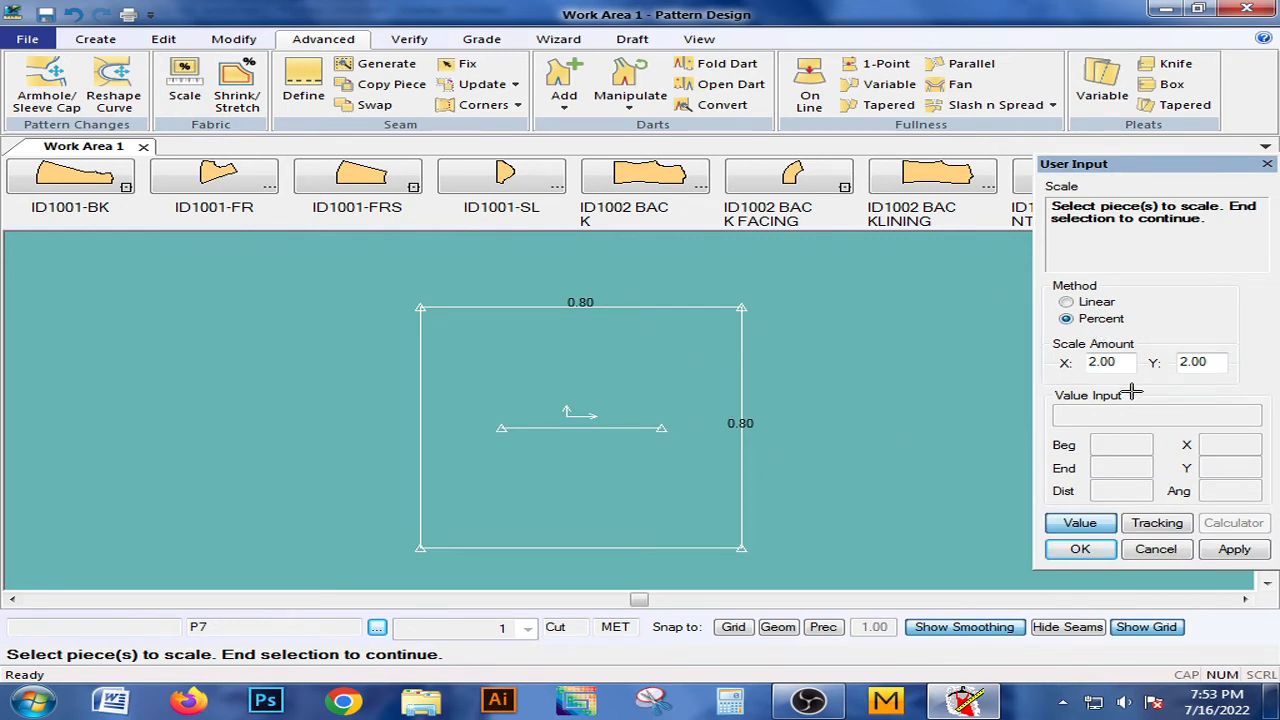
click(1066, 301)
click(1068, 318)
right_click(571, 390)
click(574, 398)
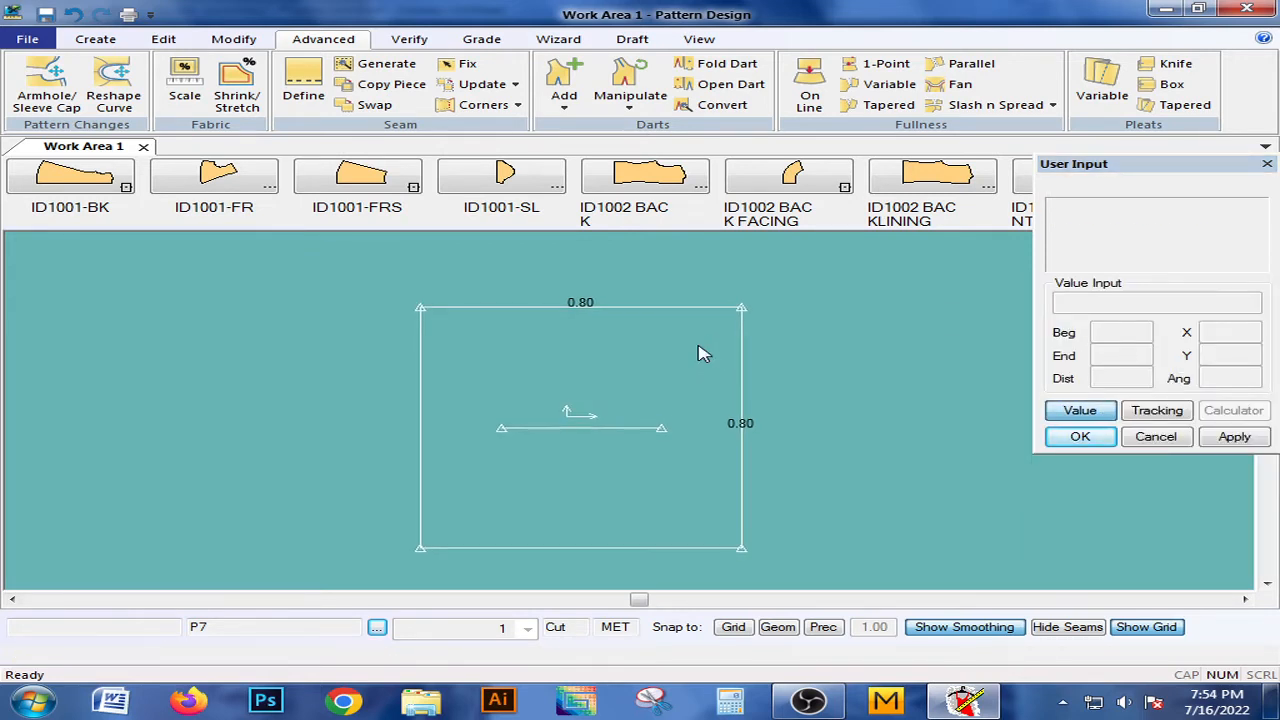
Delete the percent-scaled rectangle and draw a replacement rectangle piece about 0.87 wide and 0.65 high in the empty work area
right_click(702, 353)
click(718, 266)
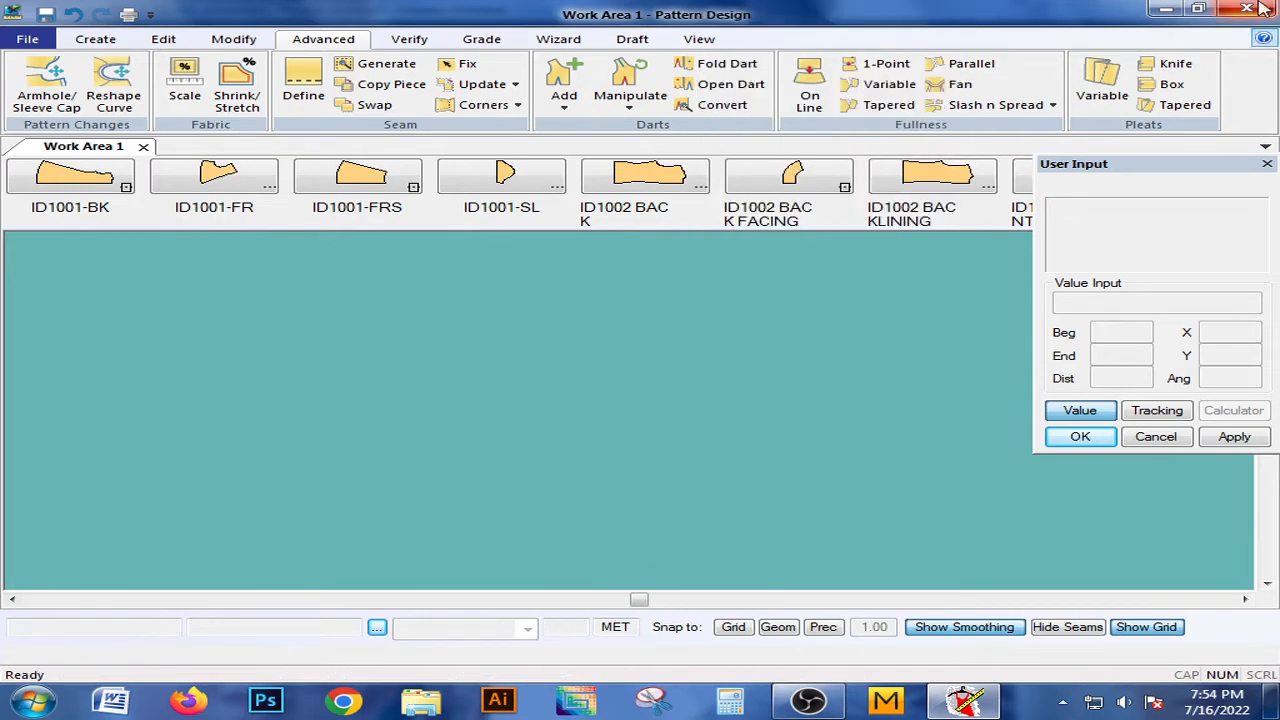
click(95, 39)
click(815, 63)
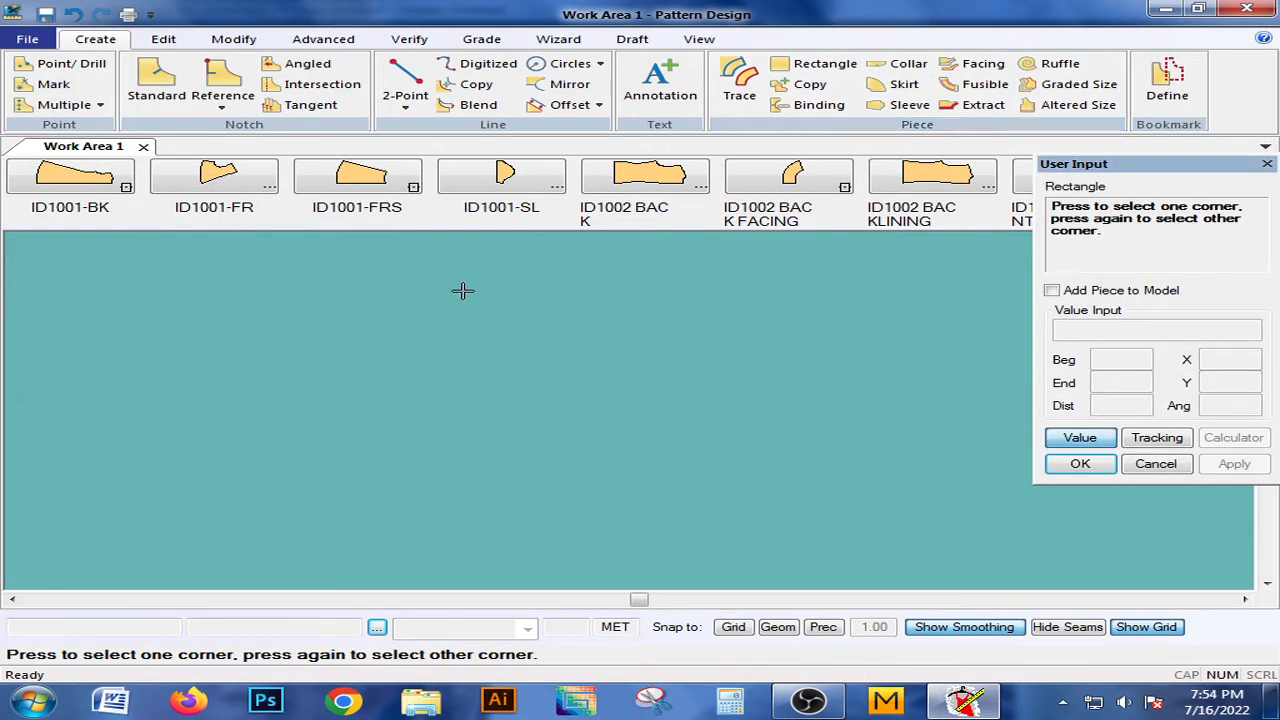
click(450, 293)
click(1082, 462)
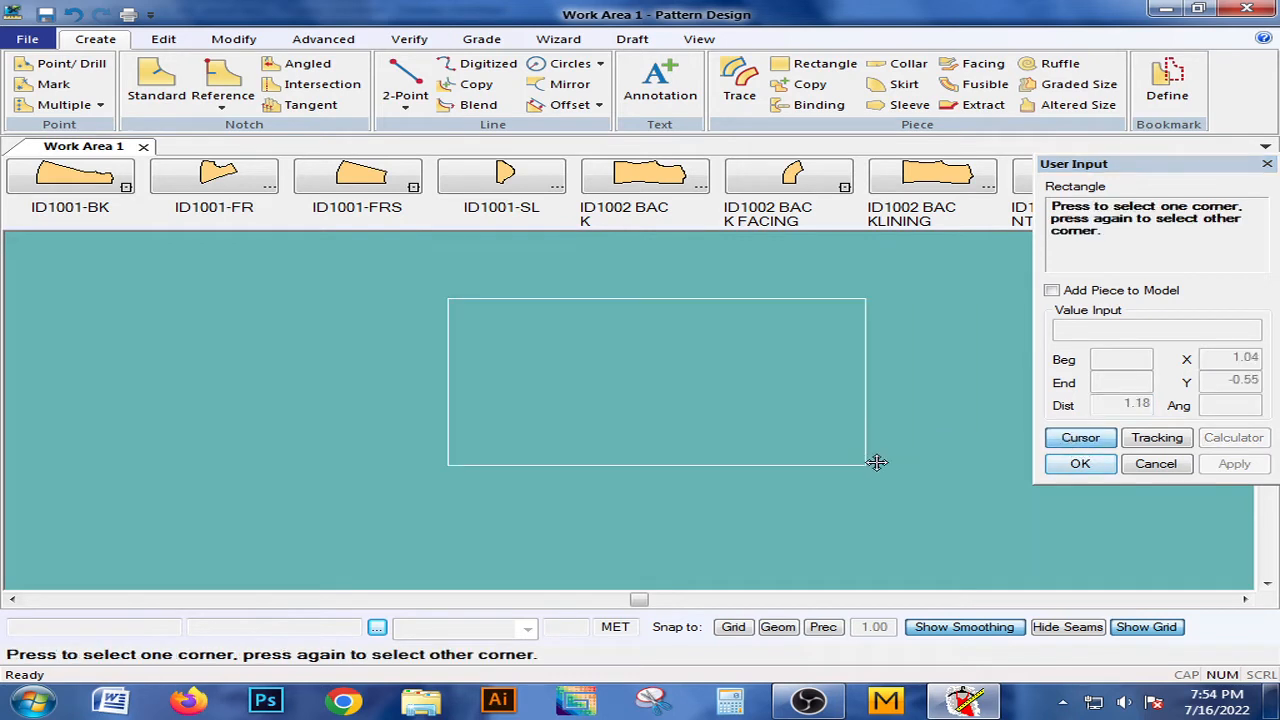
click(797, 494)
Set the new rectangle's X distance to 30 and Y distance to 30, and finish the Rectangle command
click(1238, 358)
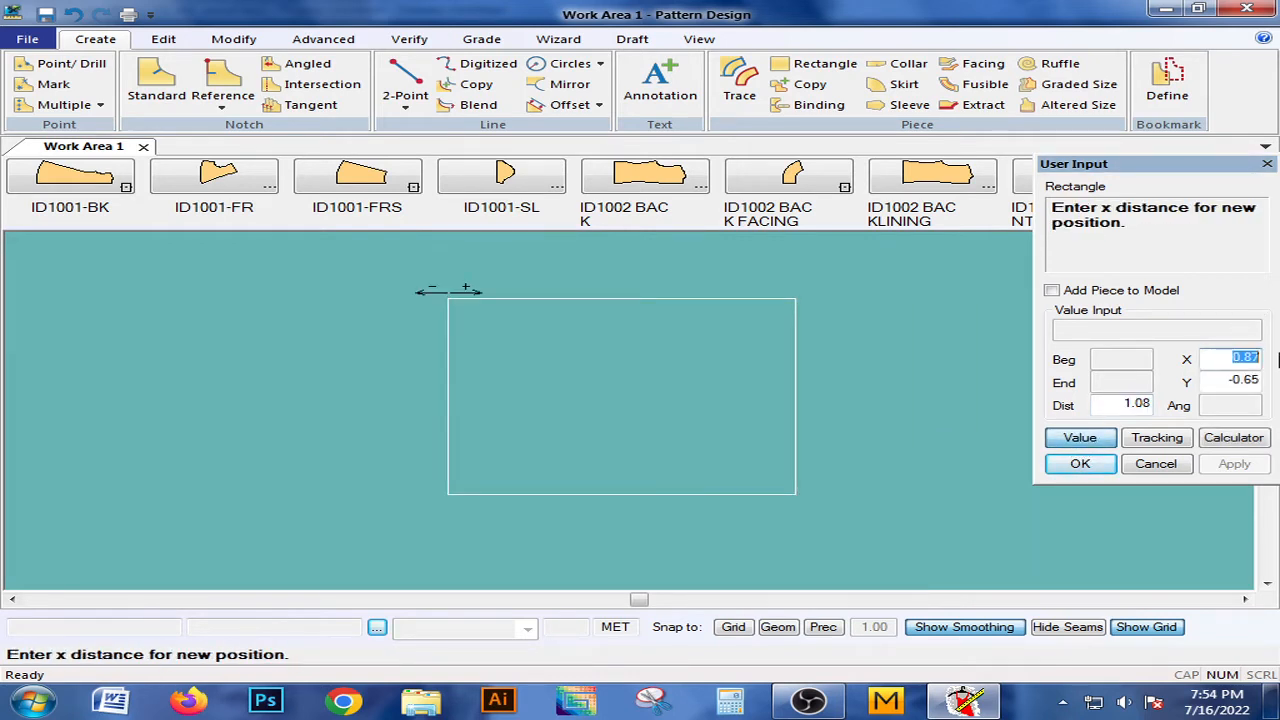
text(30)
click(1226, 385)
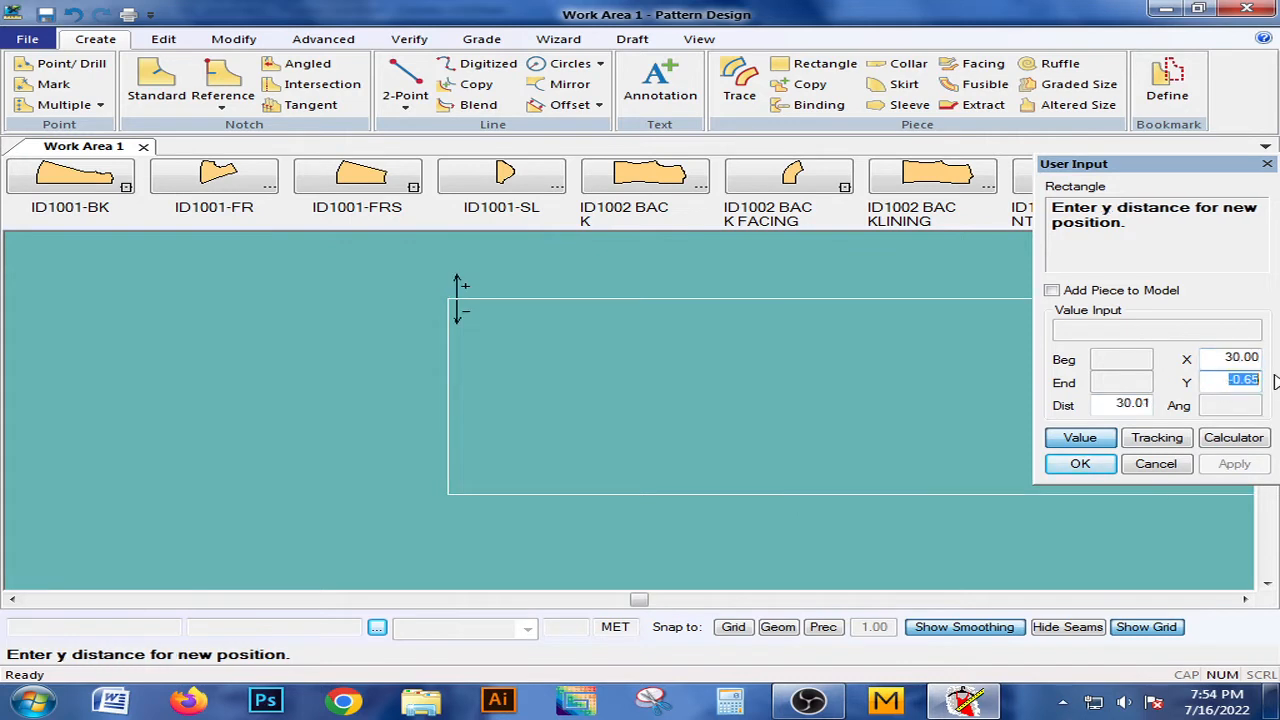
text(30)
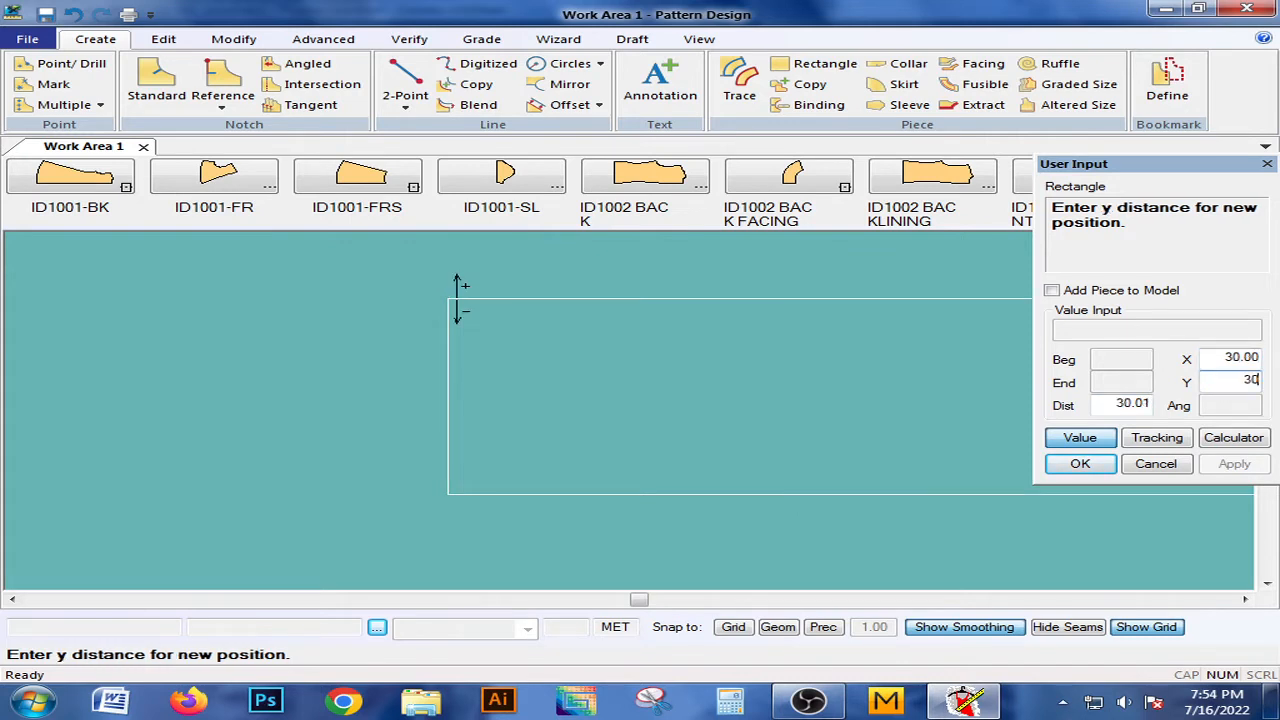
click(1057, 469)
right_click(772, 417)
click(772, 417)
right_click(772, 417)
click(768, 418)
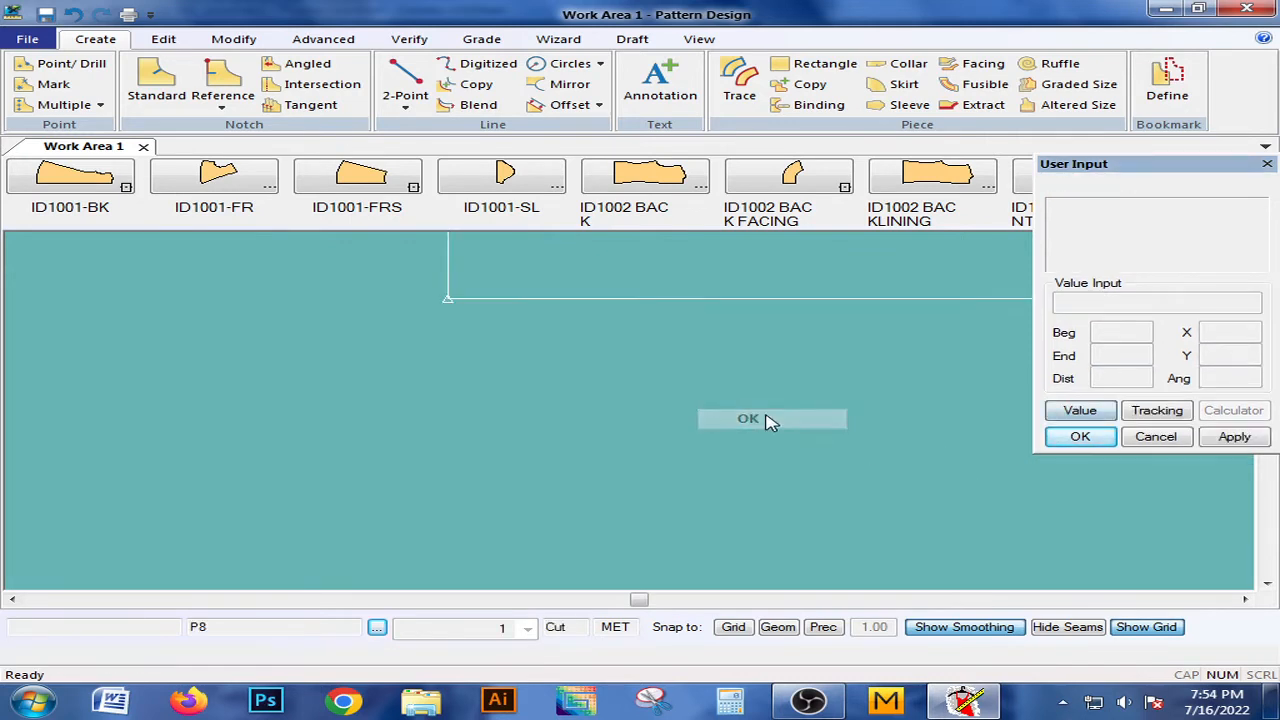
Measure the line lengths of the new rectangle's upper and right edges
drag(690, 371, 626, 448)
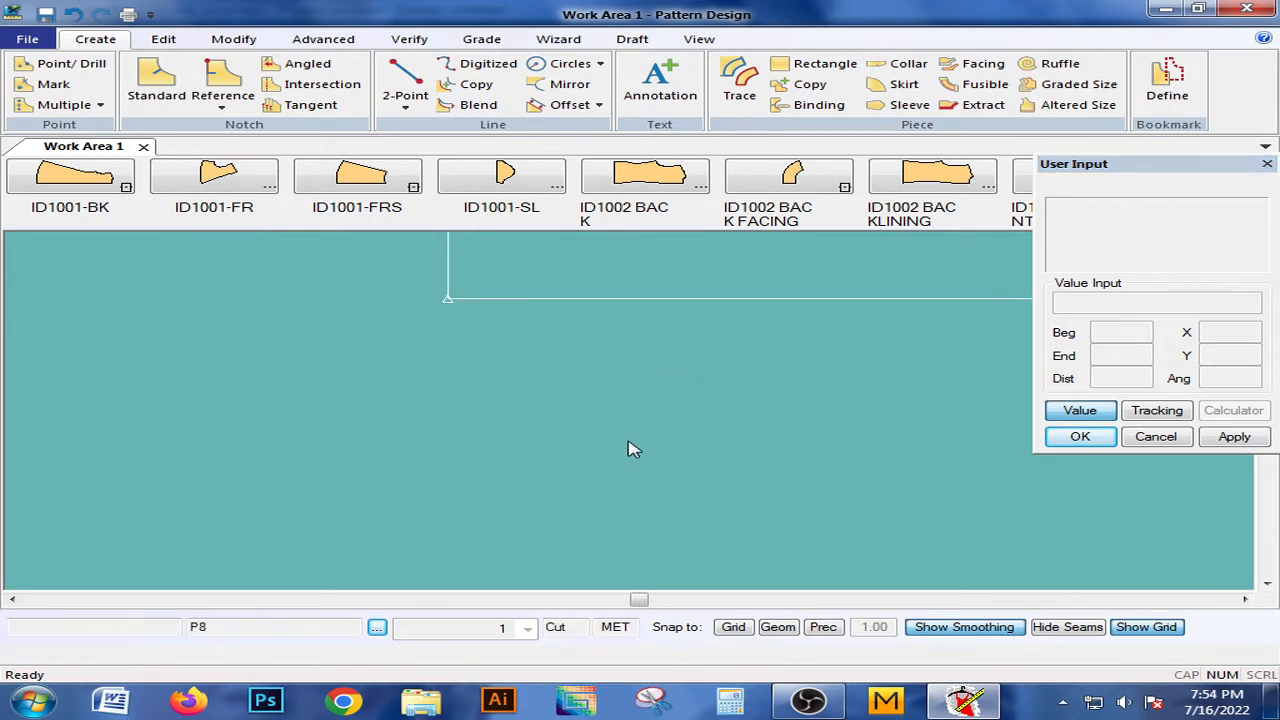
middle_drag(688, 270, 422, 528)
scroll(520, 457, down, 2)
scroll(404, 526, down, 5)
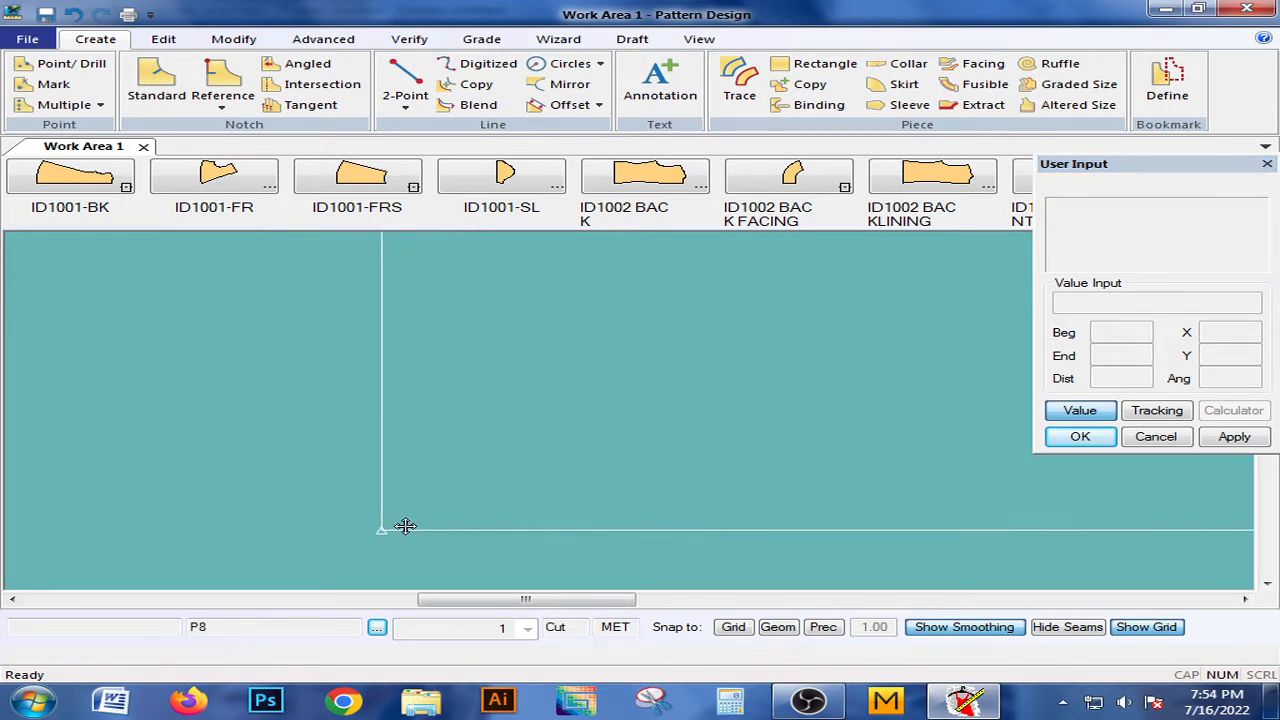
scroll(434, 494, down, 5)
scroll(486, 463, up, 5)
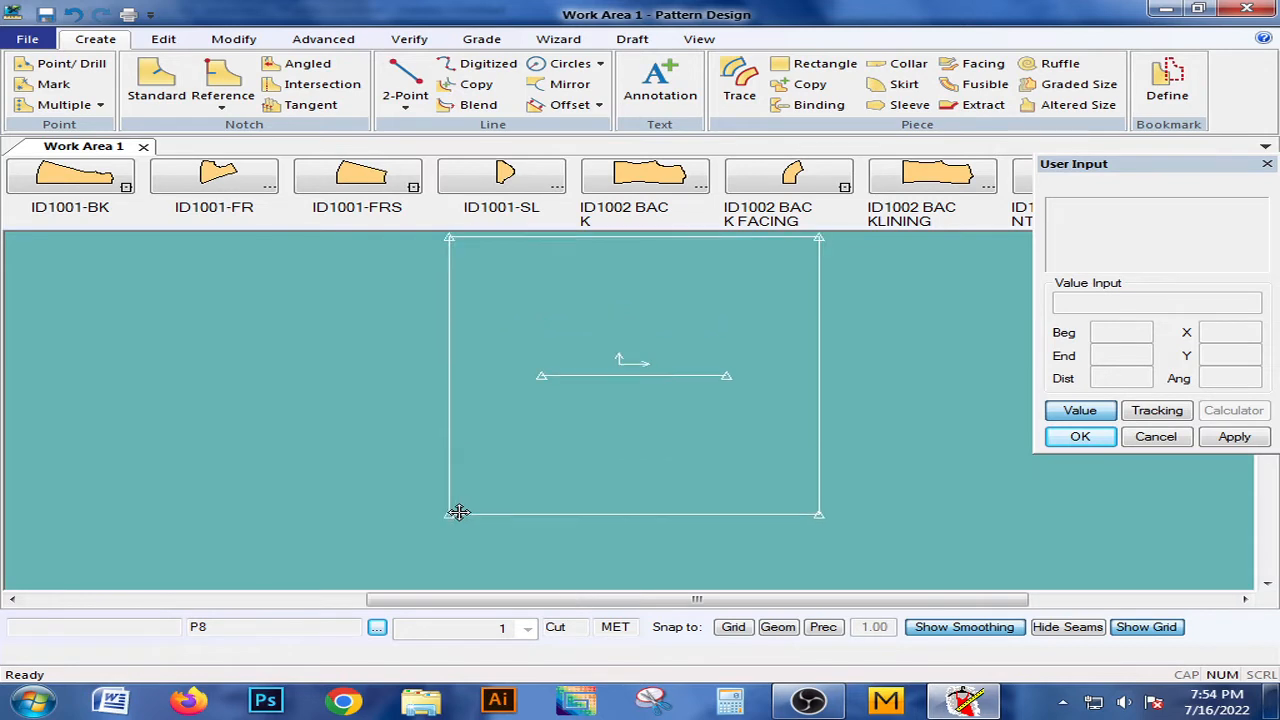
scroll(434, 525, down, 2)
middle_drag(434, 525, 434, 501)
click(409, 39)
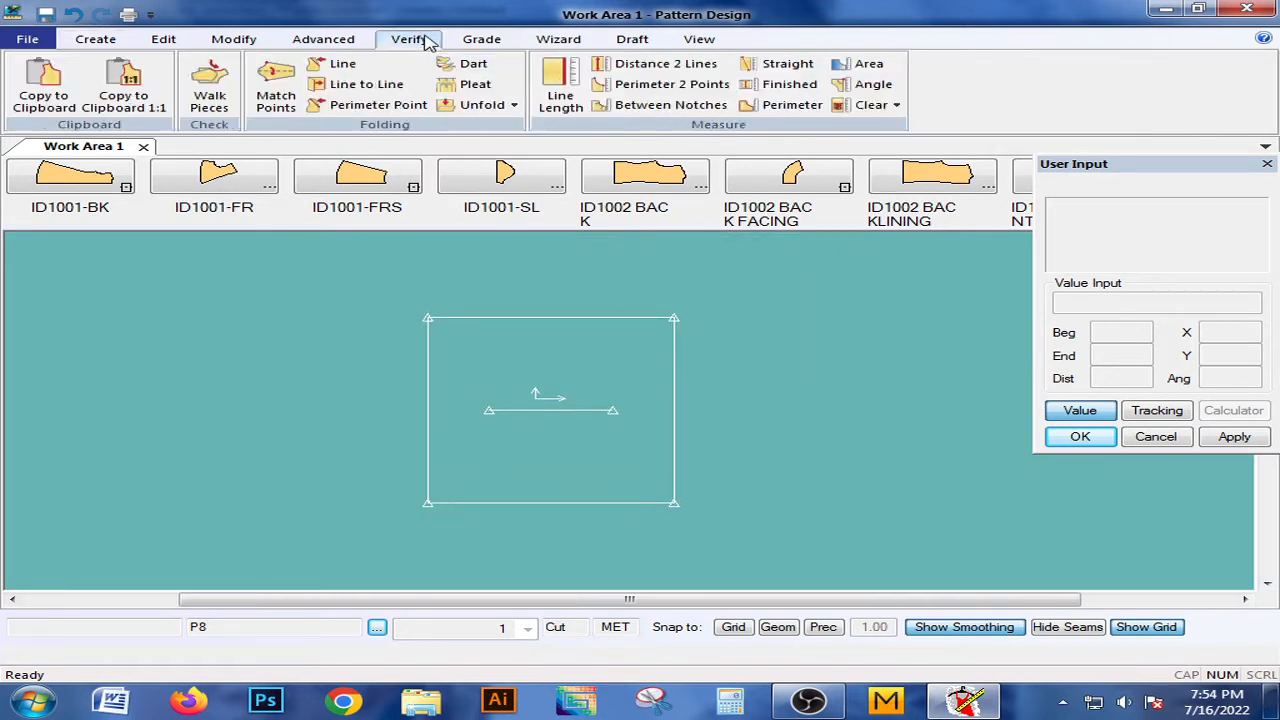
click(558, 85)
click(586, 318)
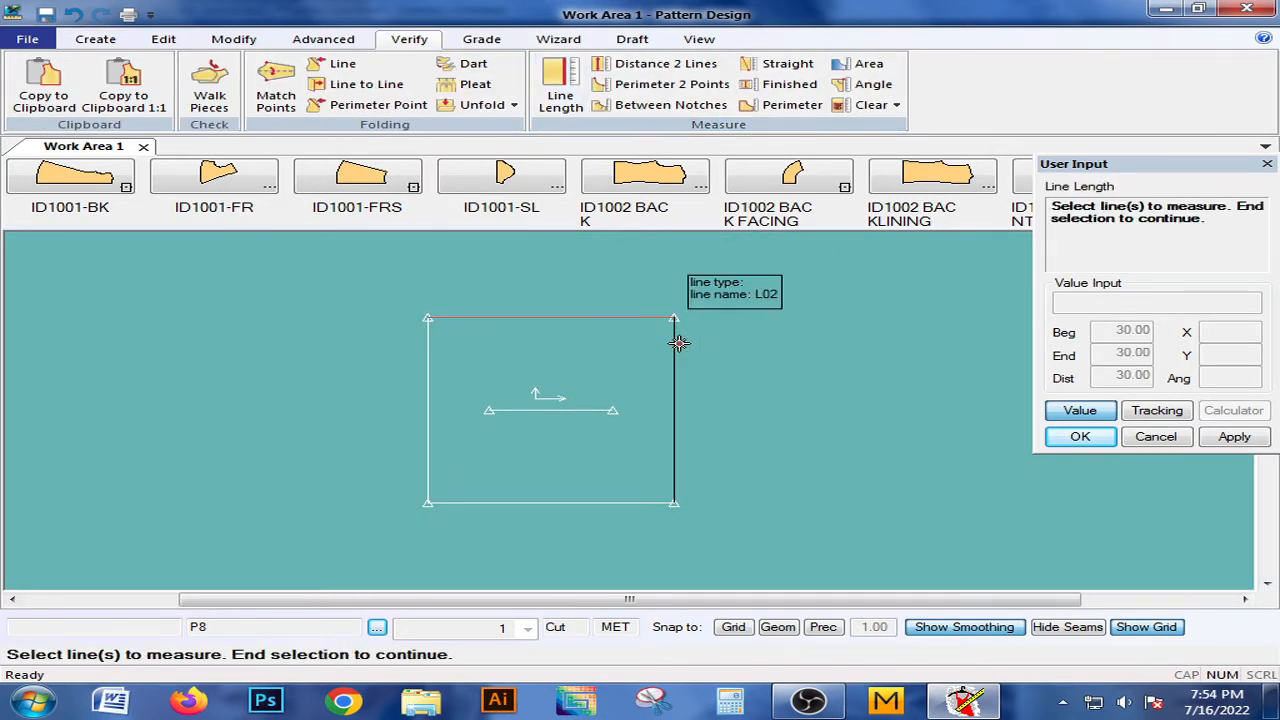
click(676, 340)
right_click(679, 343)
click(697, 330)
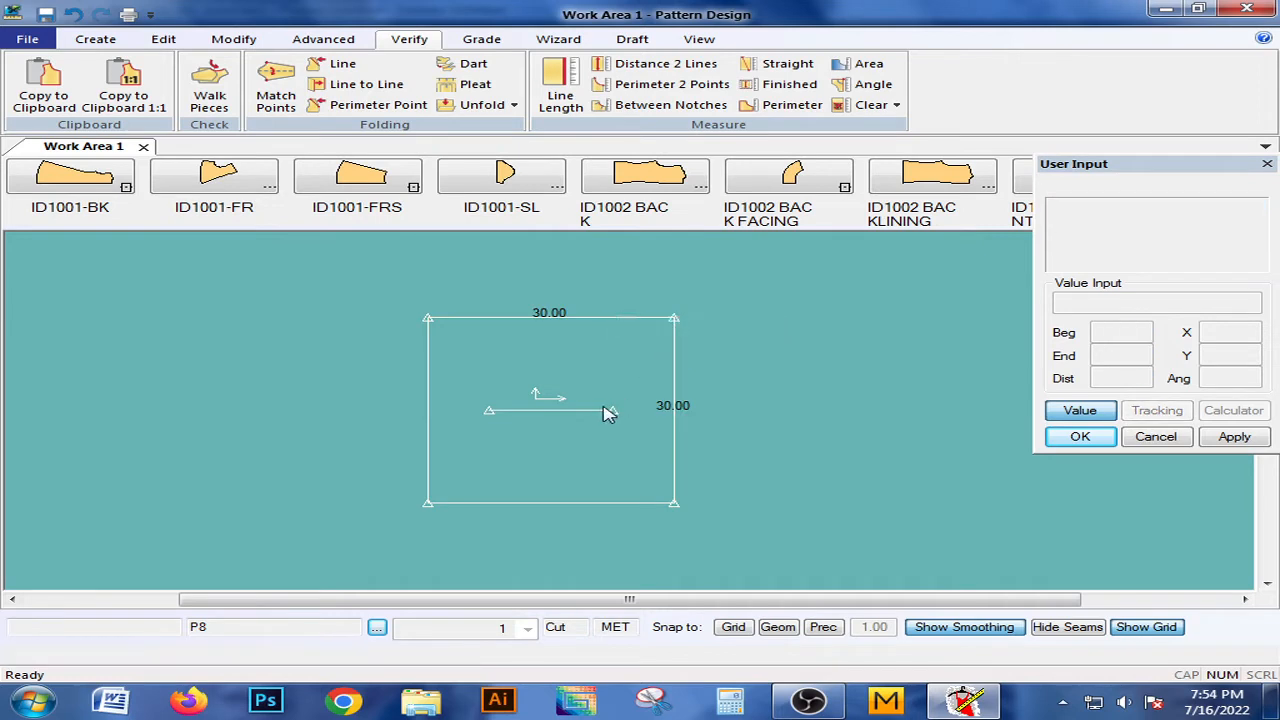
middle_drag(605, 408, 637, 403)
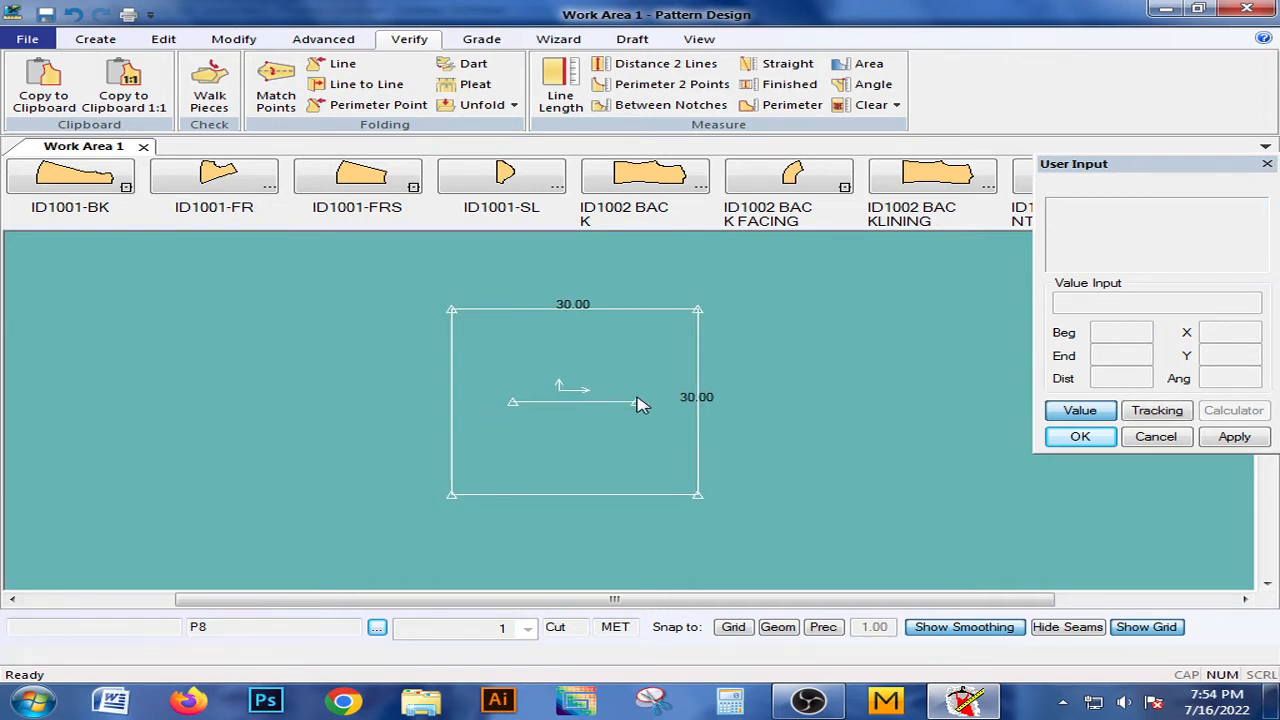
Apply Shrink/Stretch to the rectangle with the Linear method, using -5.00 in both X and Y
click(322, 40)
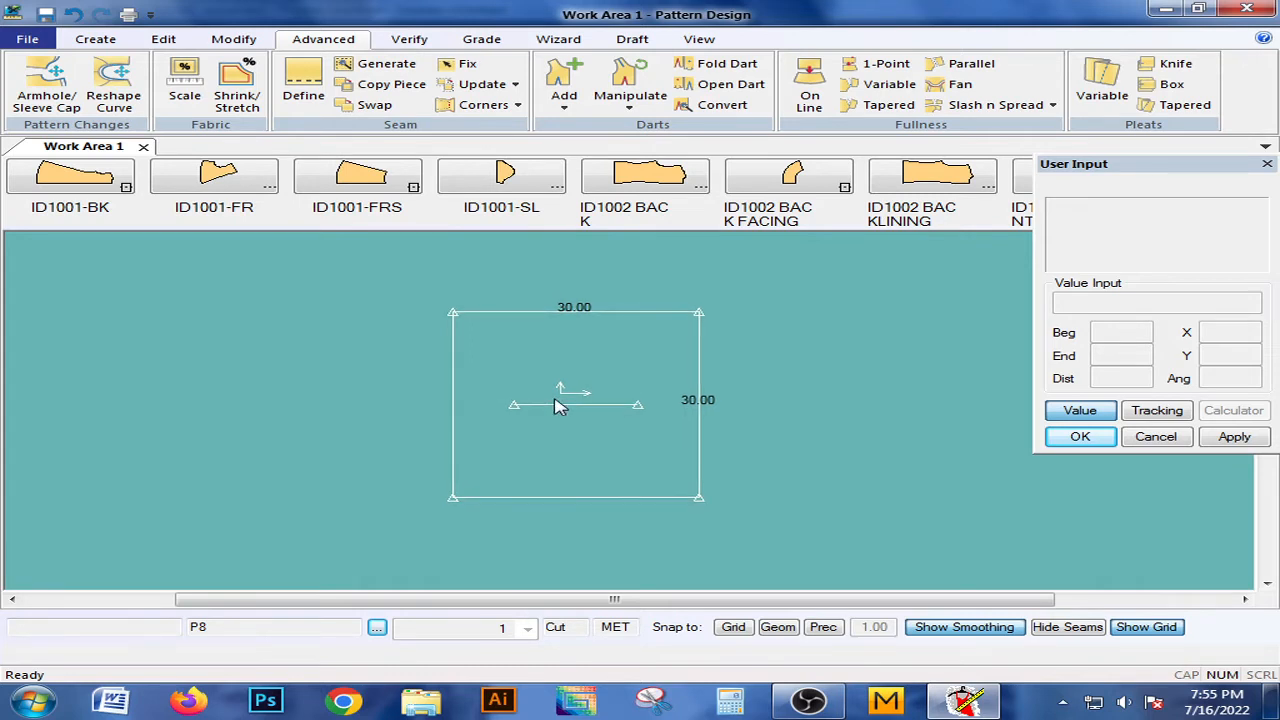
click(241, 110)
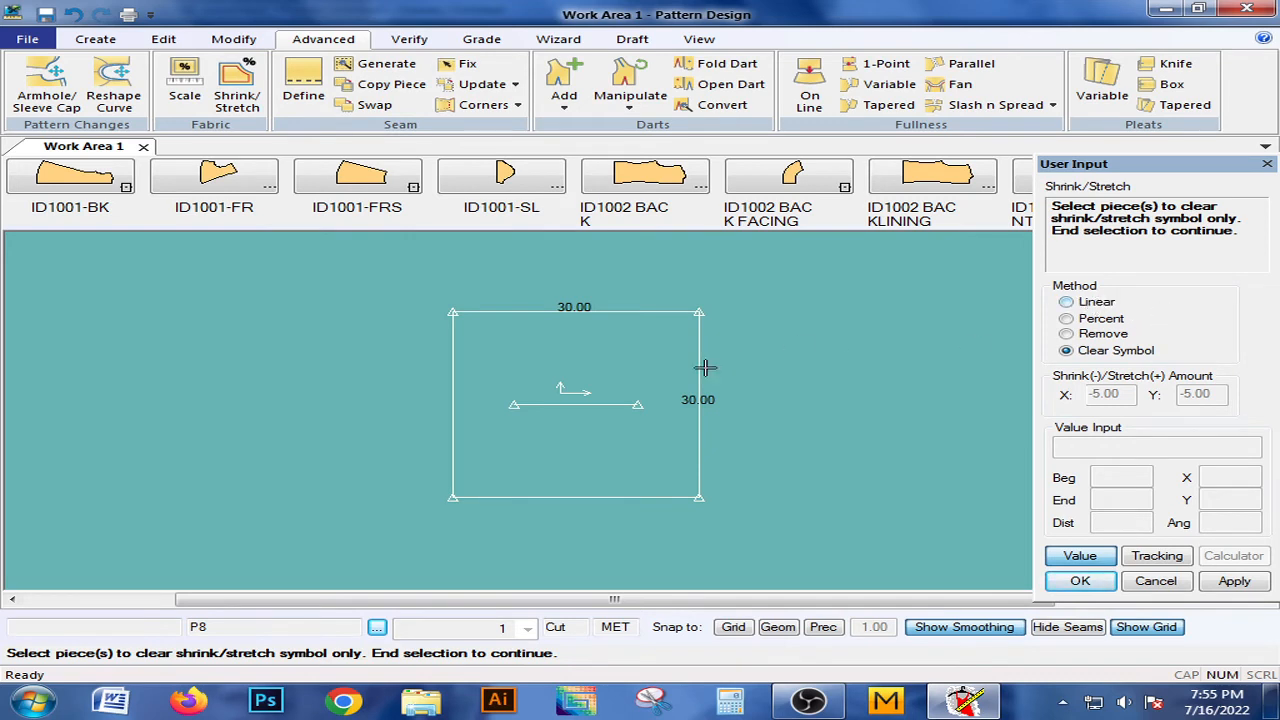
click(1066, 302)
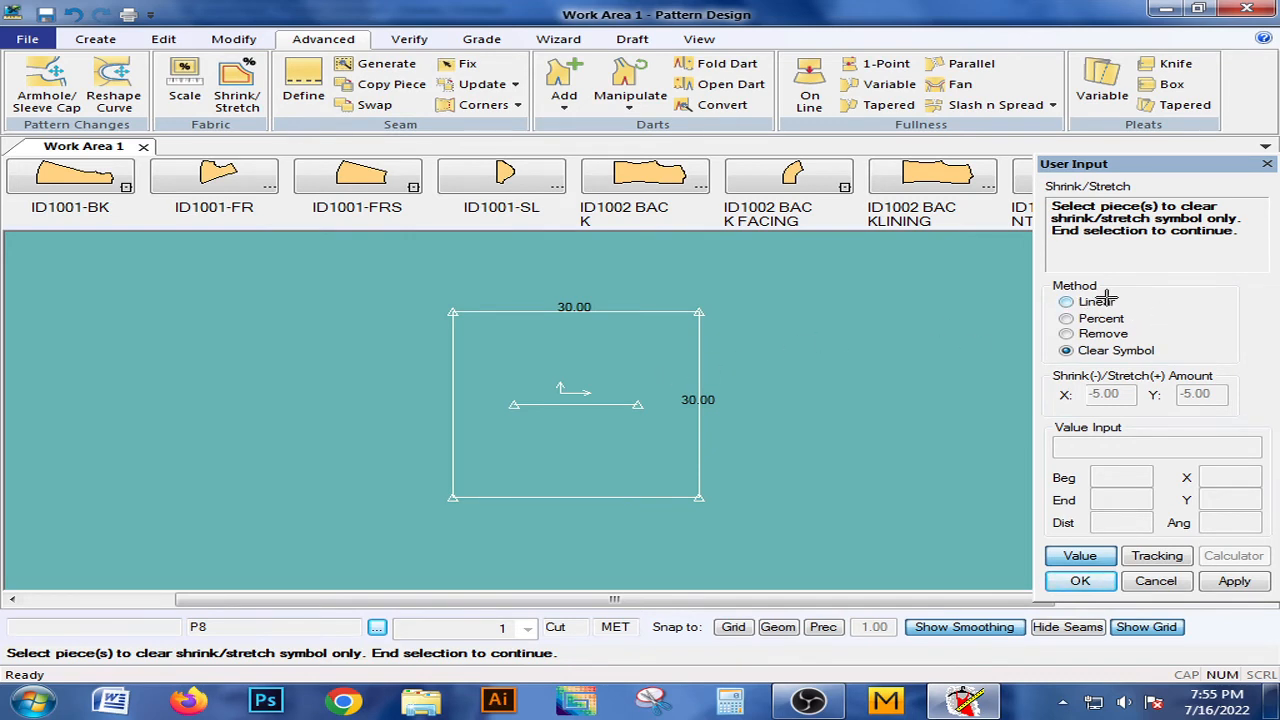
click(655, 369)
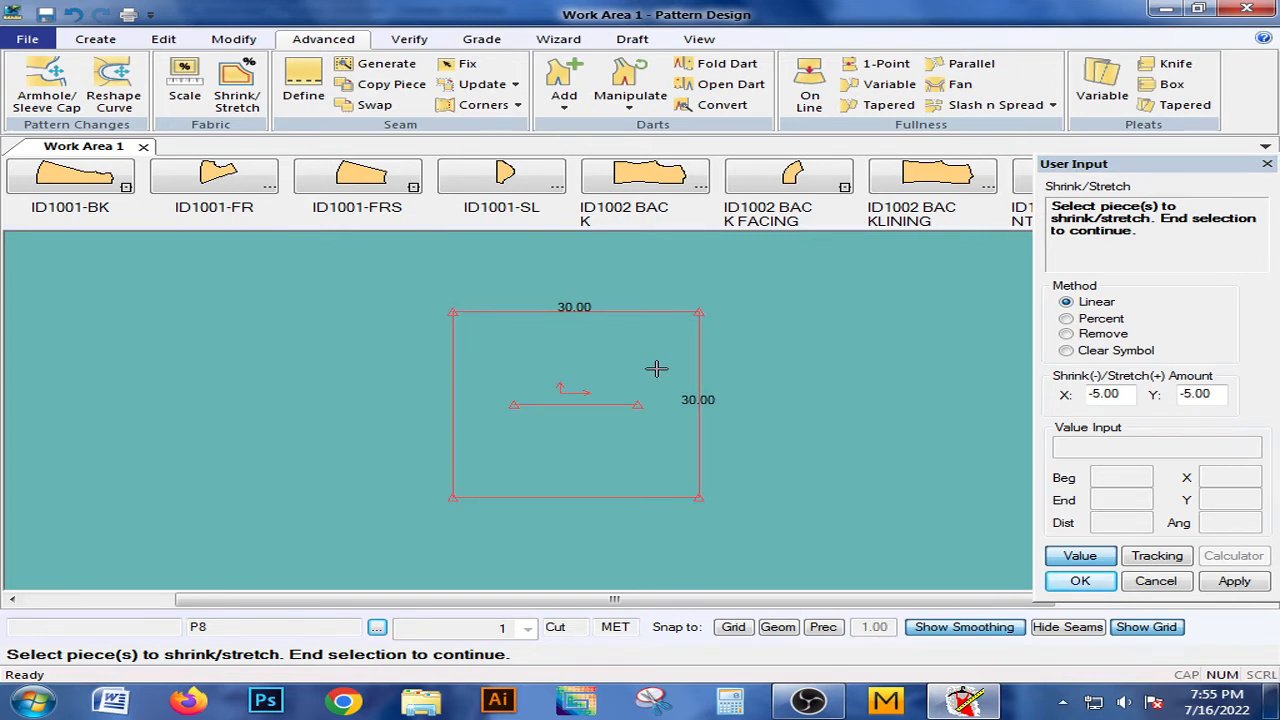
drag(1134, 393, 1076, 393)
click(1125, 392)
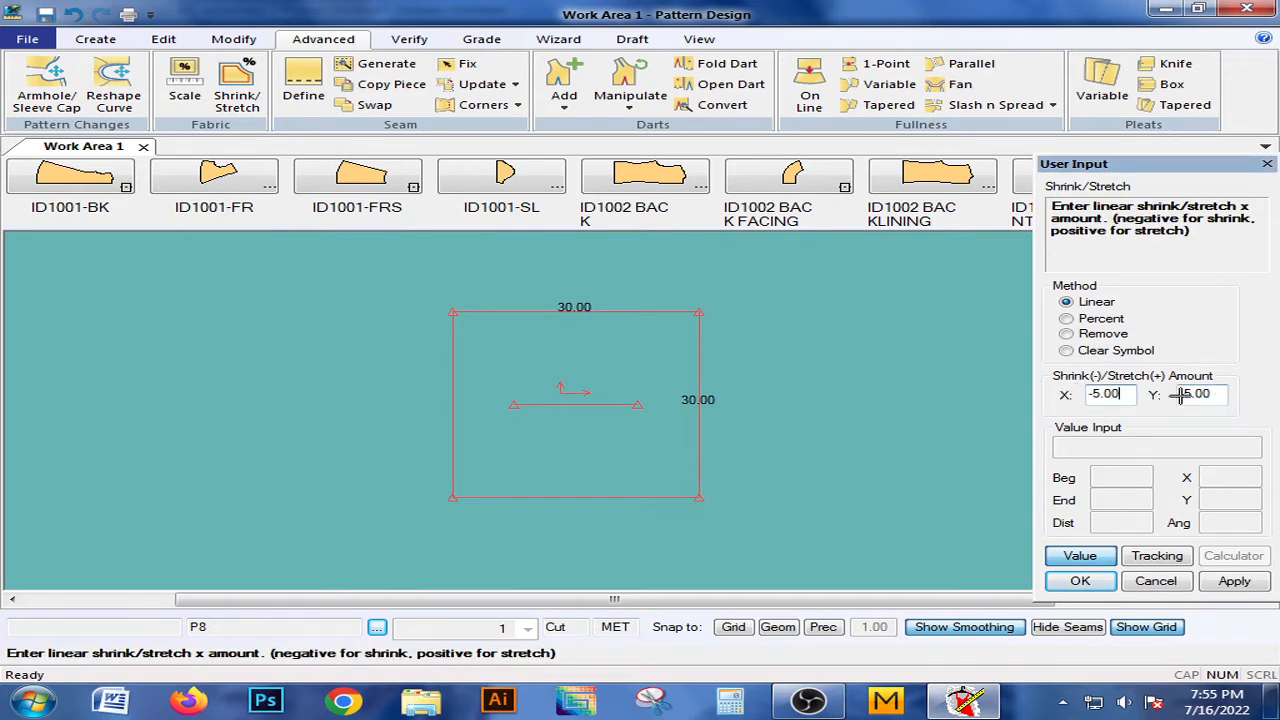
right_click(617, 401)
click(620, 406)
right_click(620, 403)
click(628, 410)
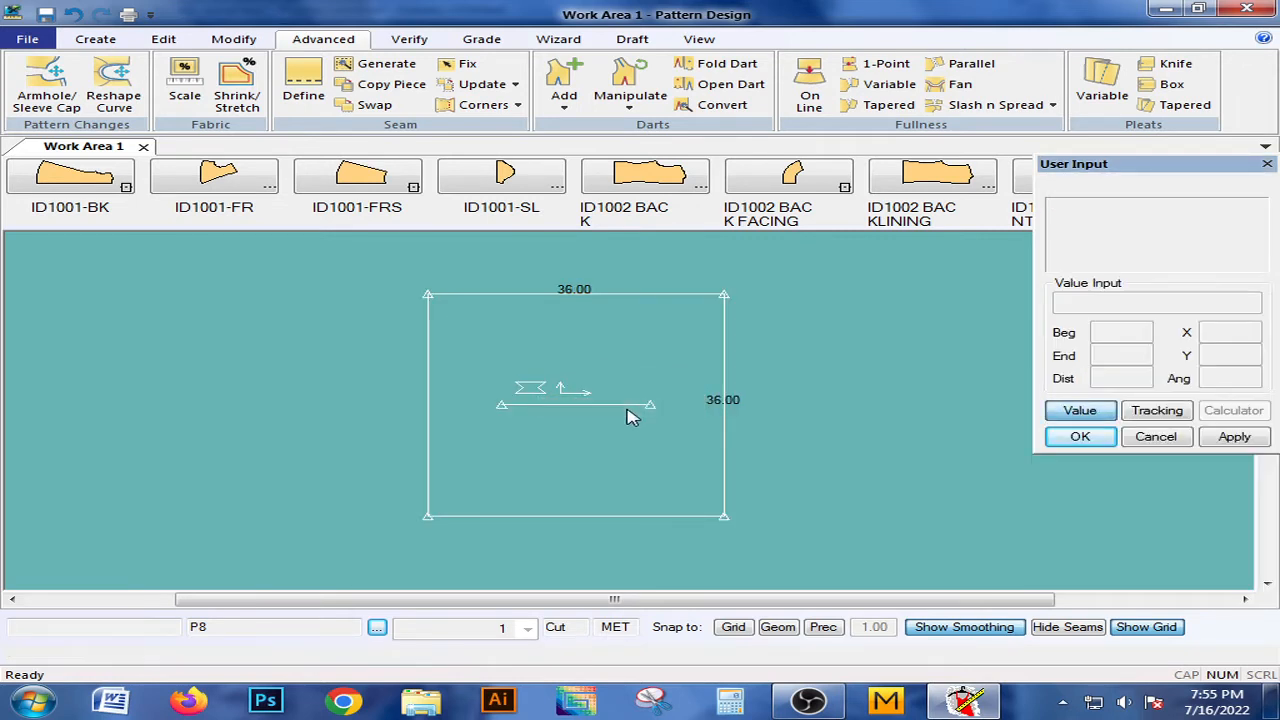
Apply Shrink/Stretch to the rectangle with the Percent method, using -5.00 in both X and Y
click(238, 78)
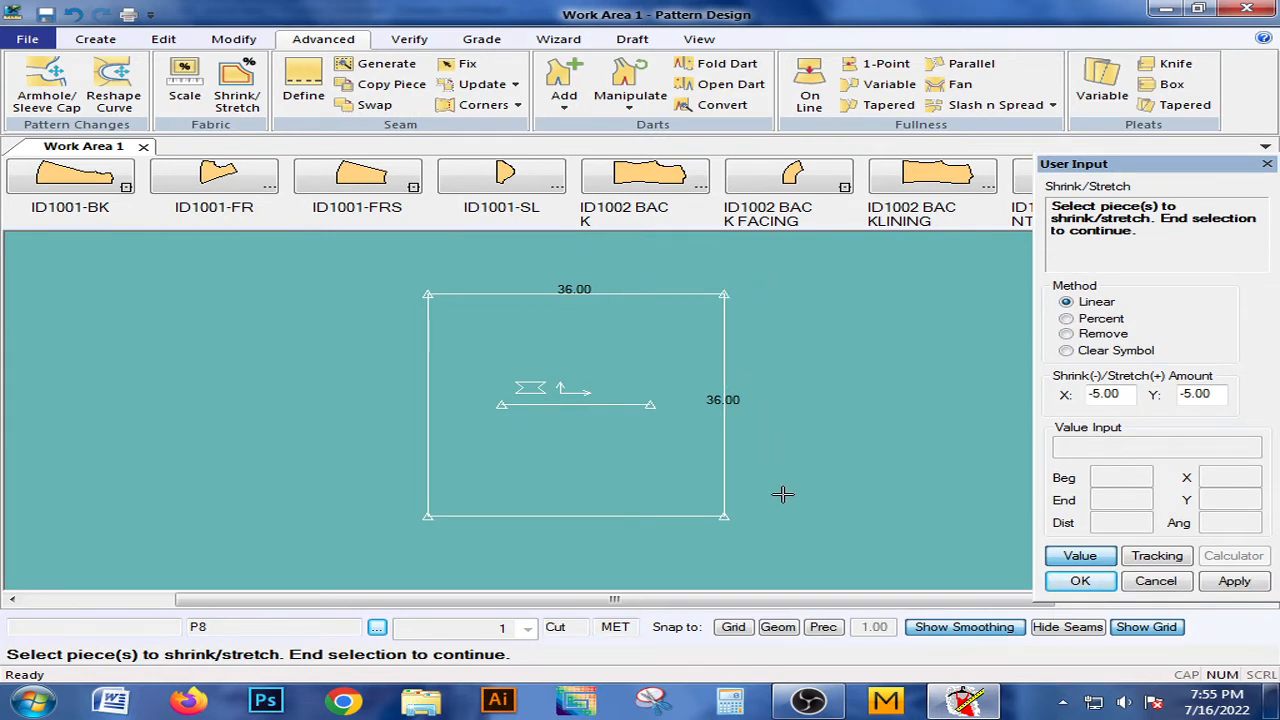
click(1090, 320)
click(680, 364)
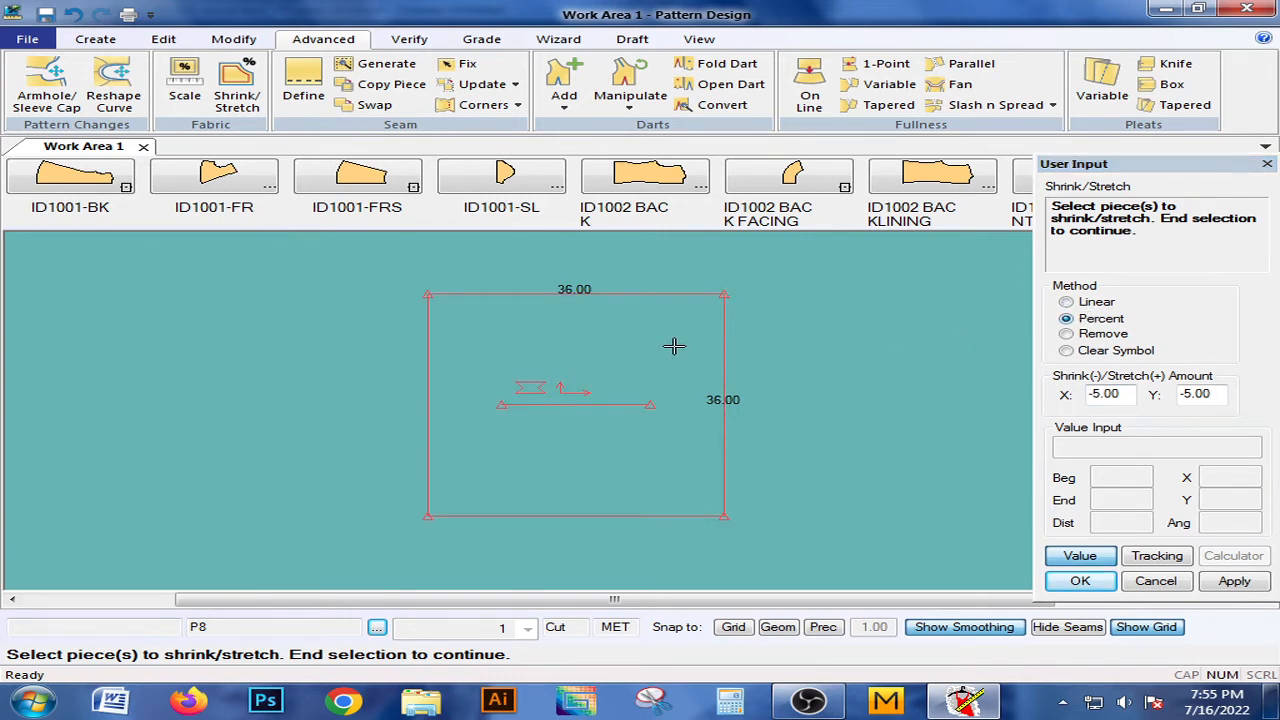
right_click(674, 344)
click(673, 347)
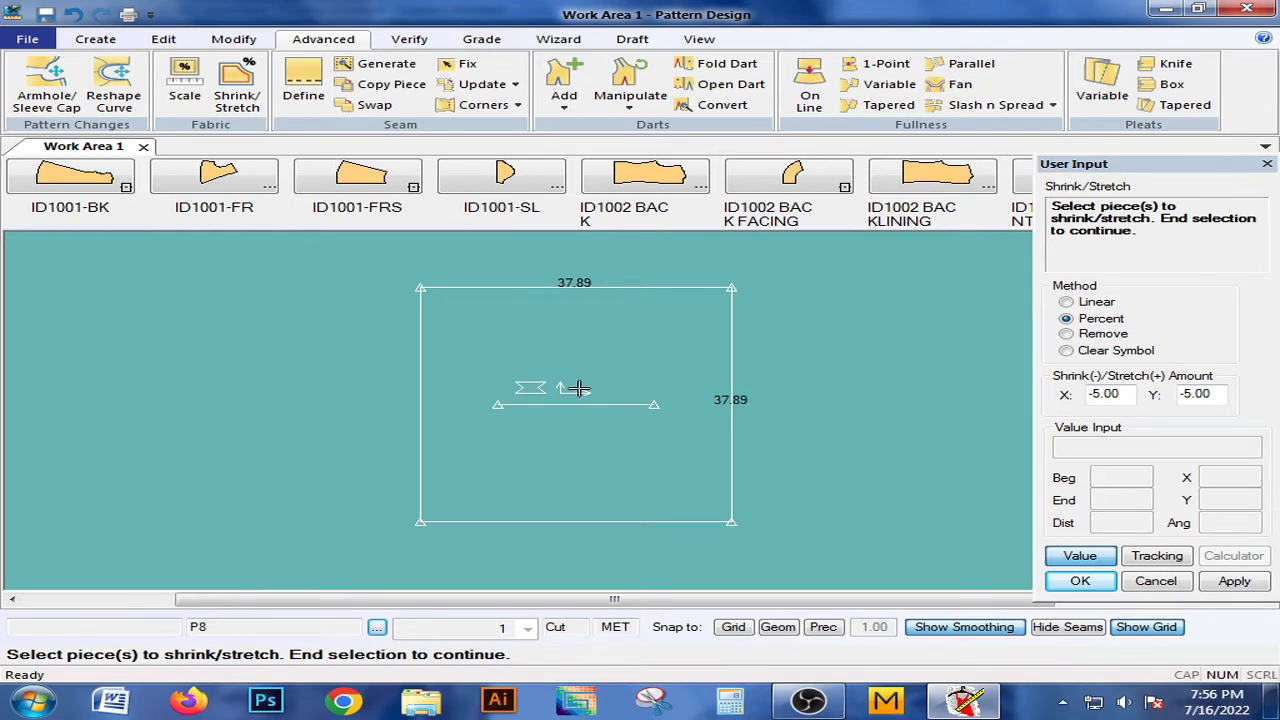
Remove all applied shrinkage from the rectangle with the Remove method and finish the Shrink/Stretch command
click(1105, 336)
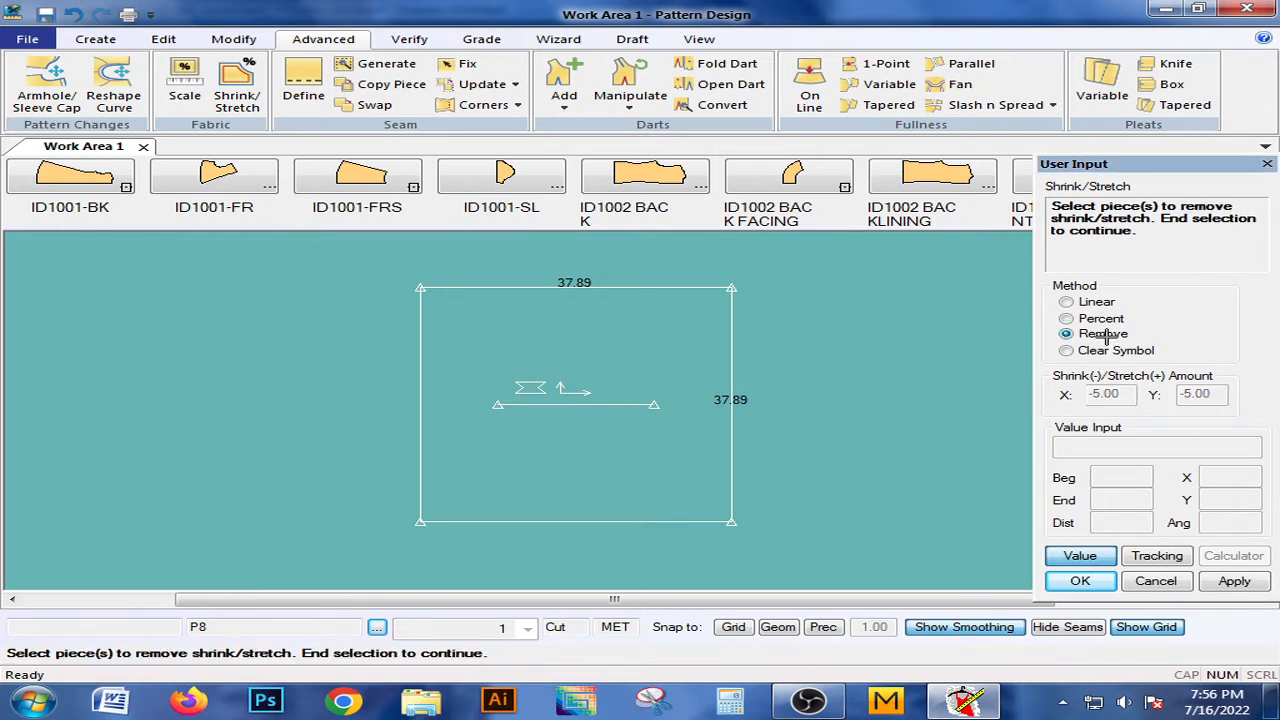
click(605, 359)
right_click(605, 359)
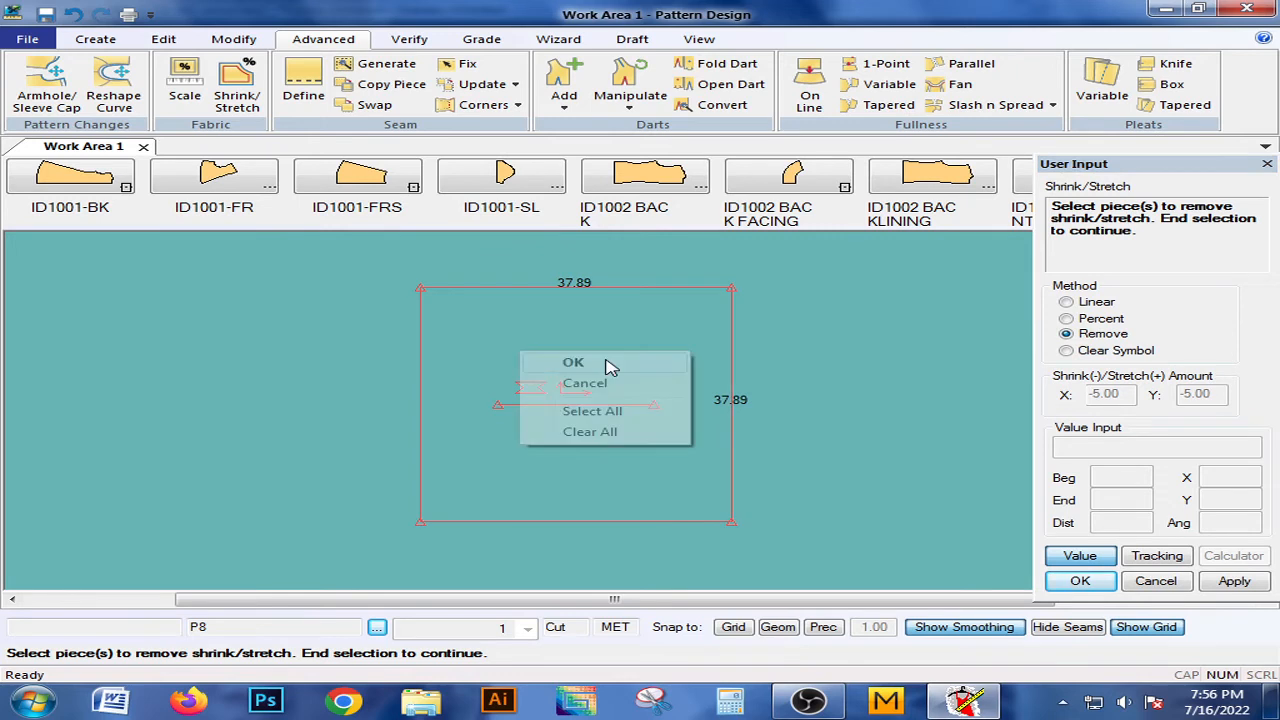
click(605, 362)
right_click(605, 360)
click(609, 366)
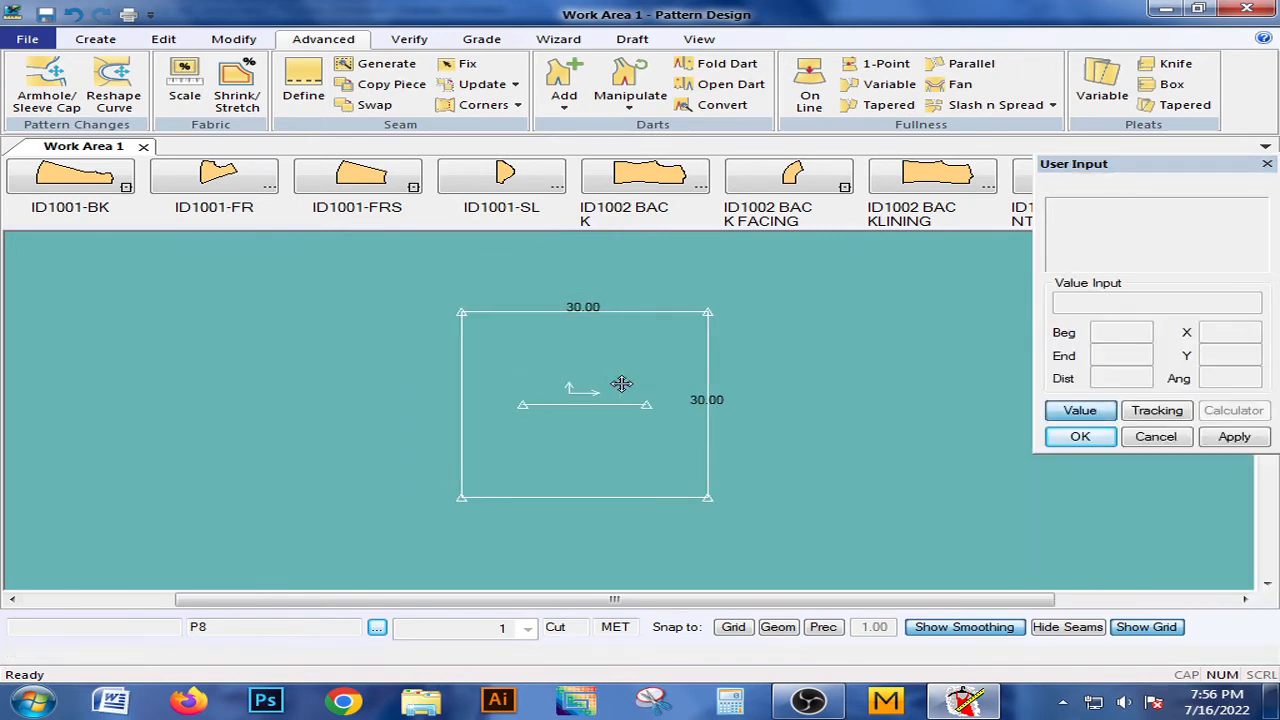
scroll(630, 382, up, 2)
scroll(633, 385, down, 1)
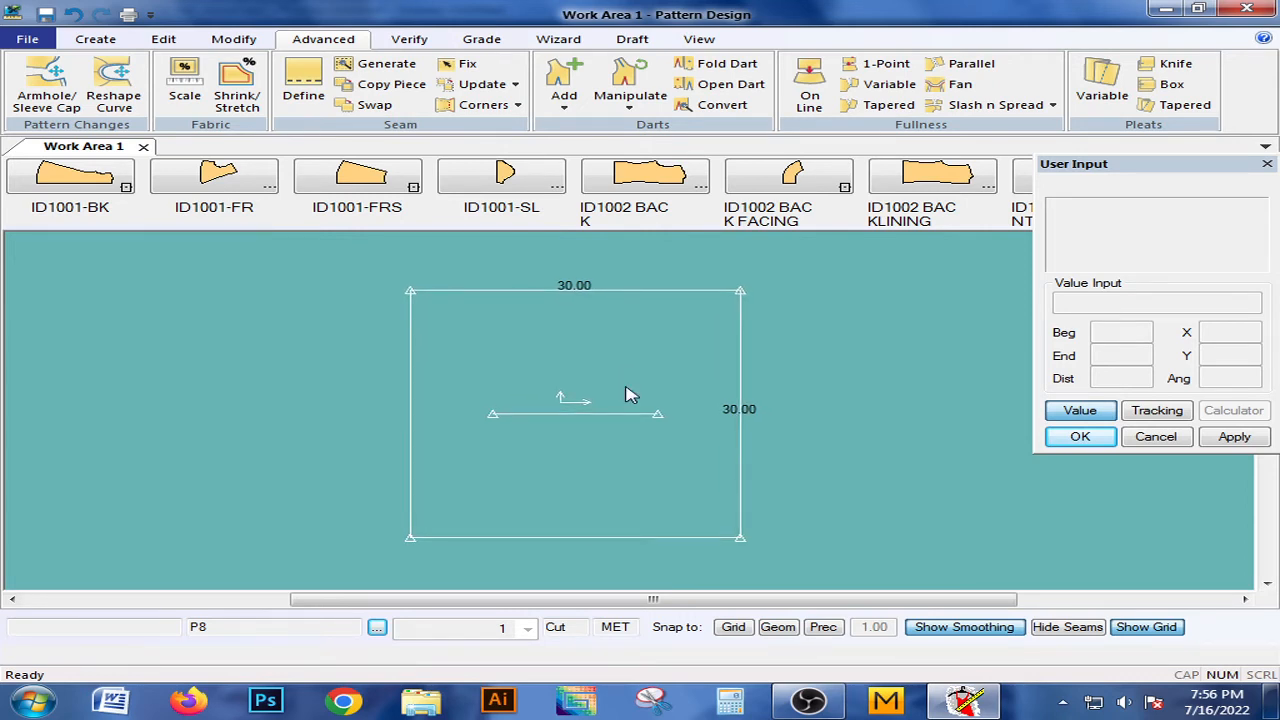
click(623, 369)
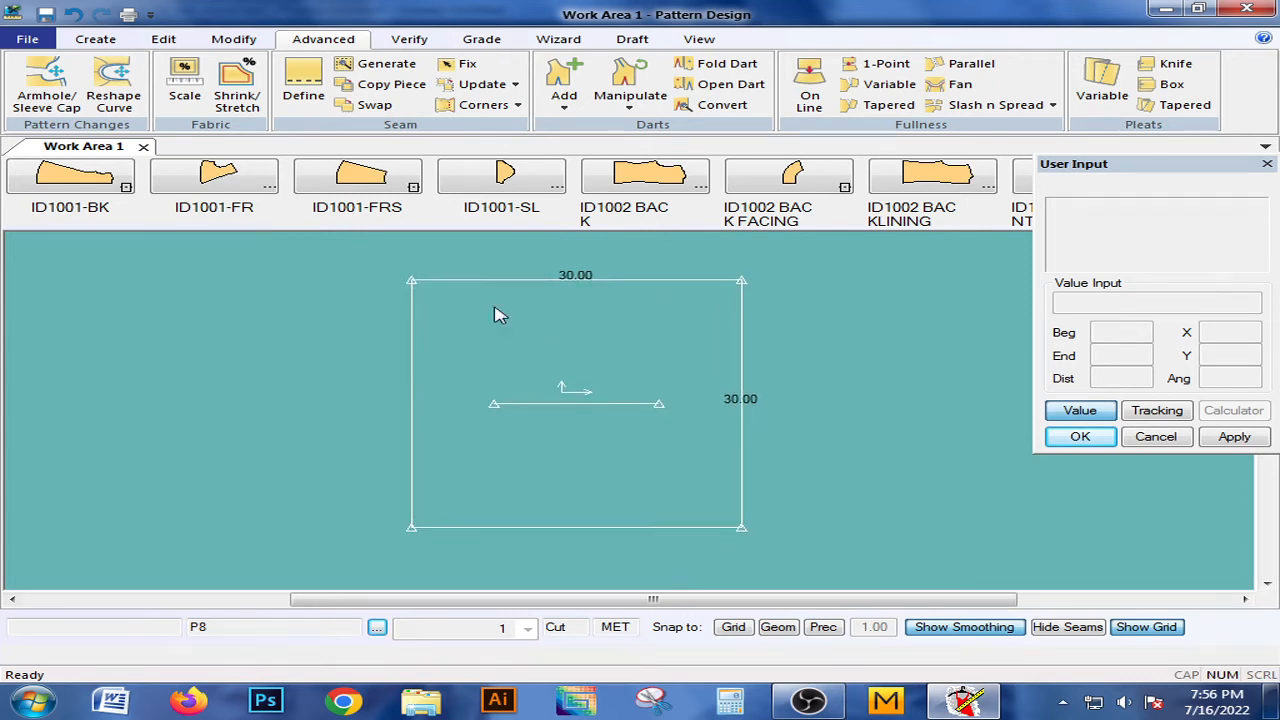
Apply linear Shrink/Stretch to the restored rectangle once more, with amounts of -5.00 in X and -5.00 in Y
click(237, 85)
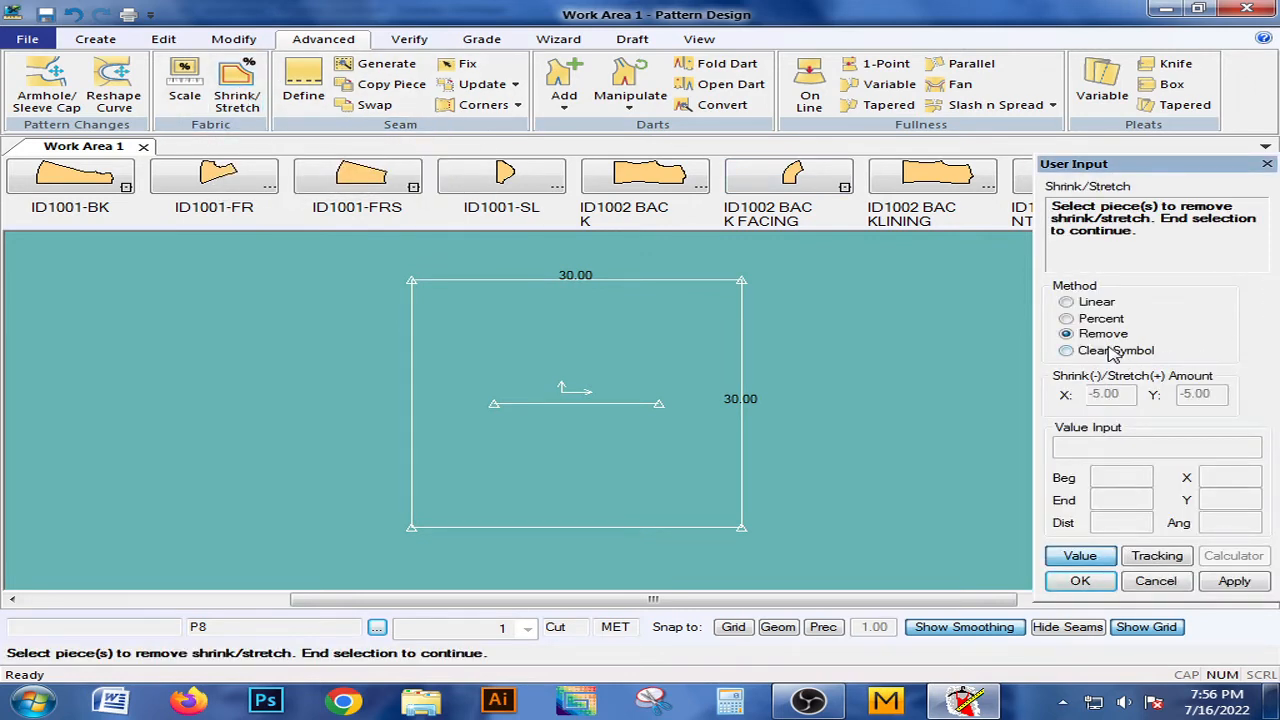
click(1095, 303)
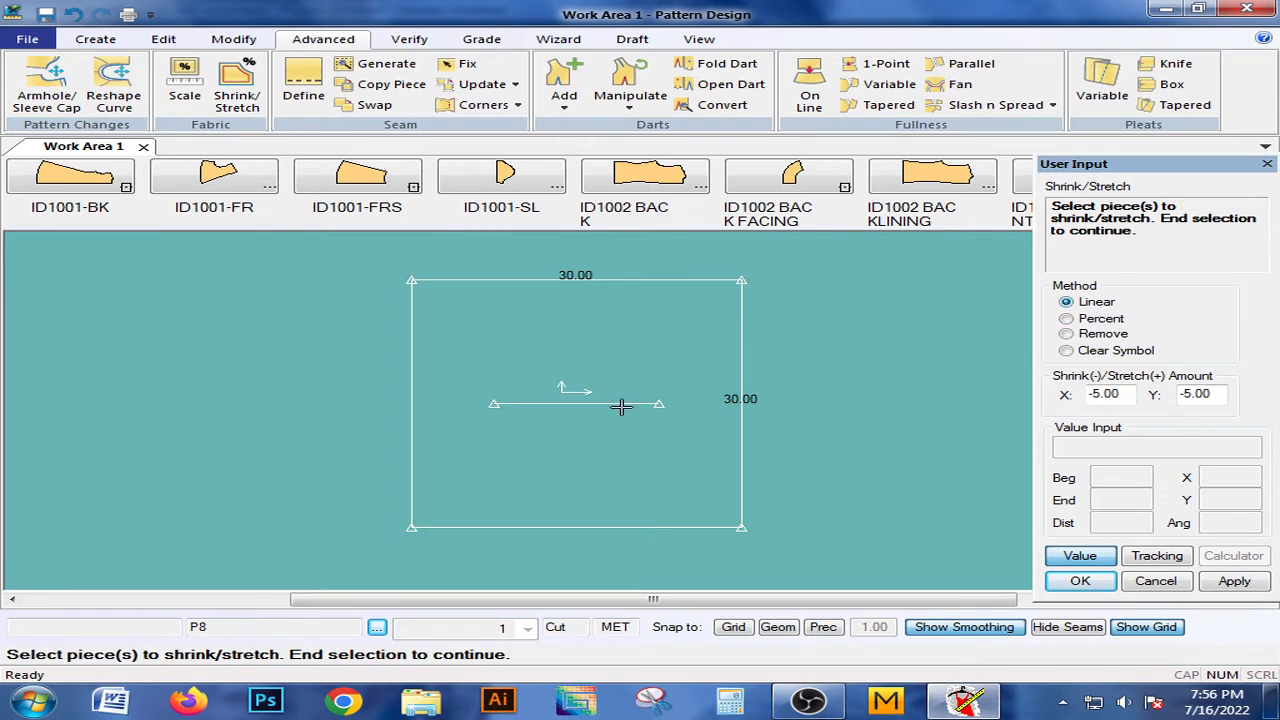
click(600, 403)
right_click(521, 390)
click(572, 403)
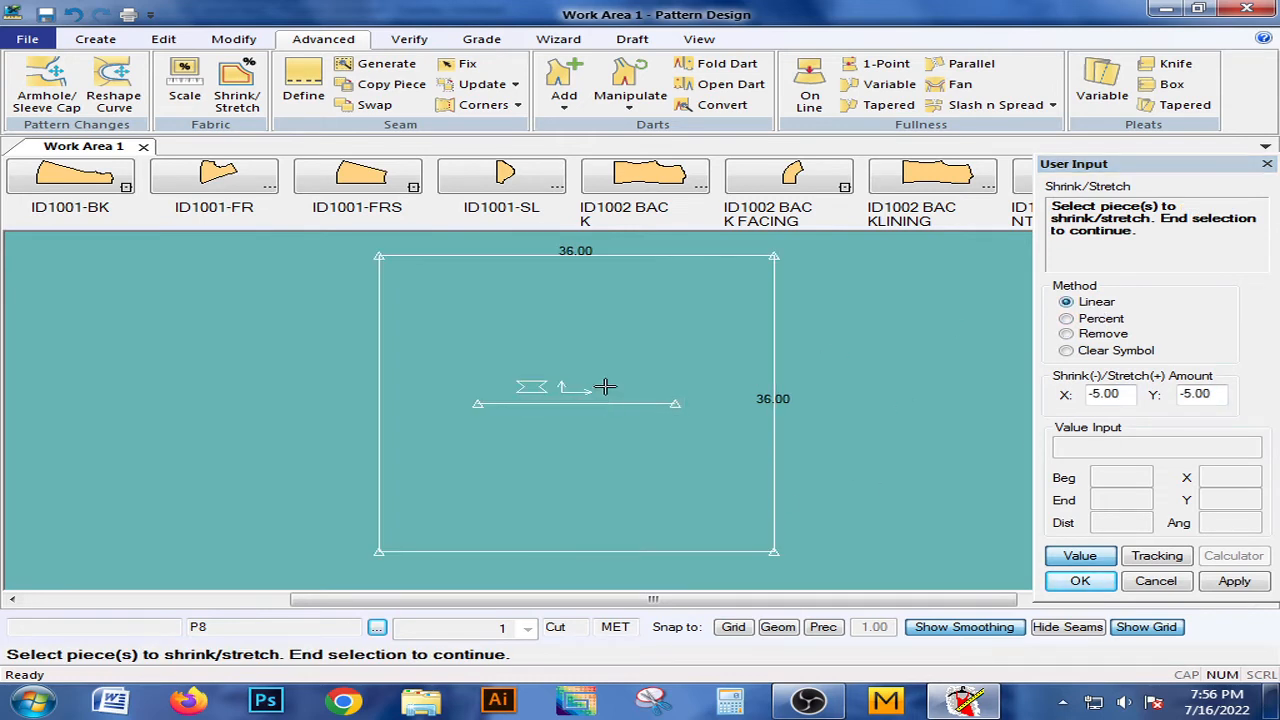
Clear only the shrink/stretch symbol from the rectangle and finish the command
click(237, 92)
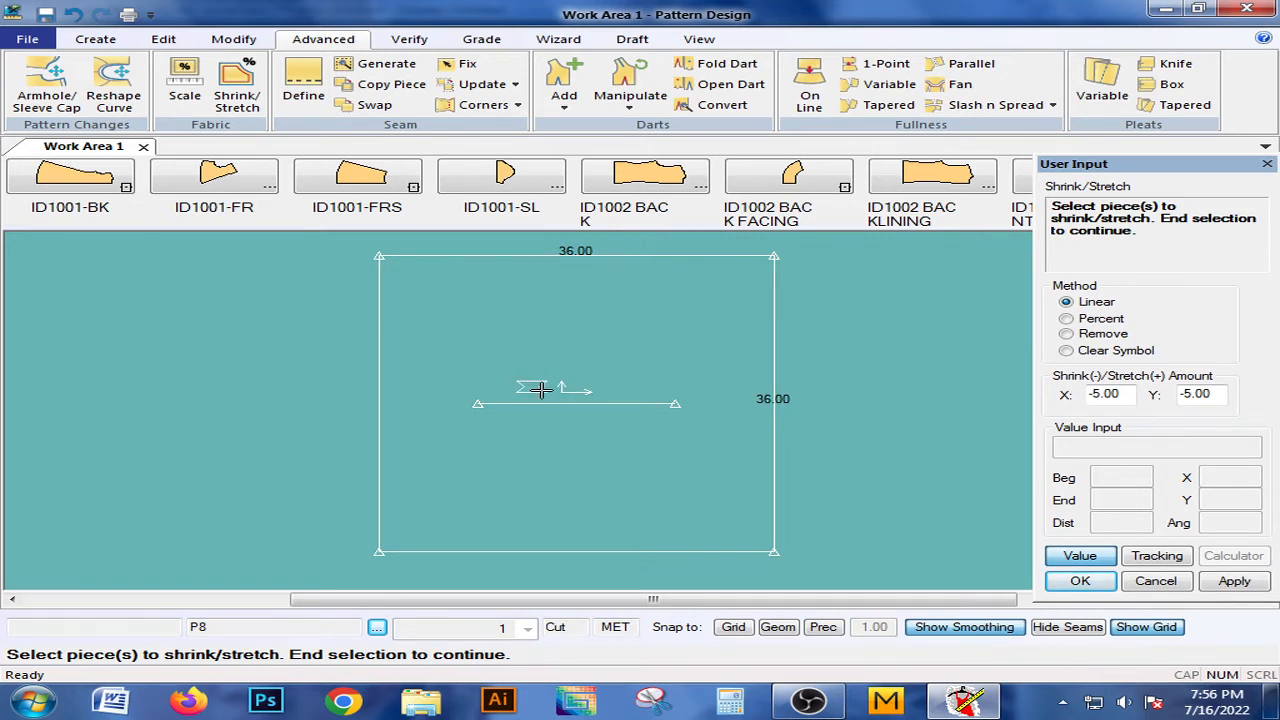
click(1066, 351)
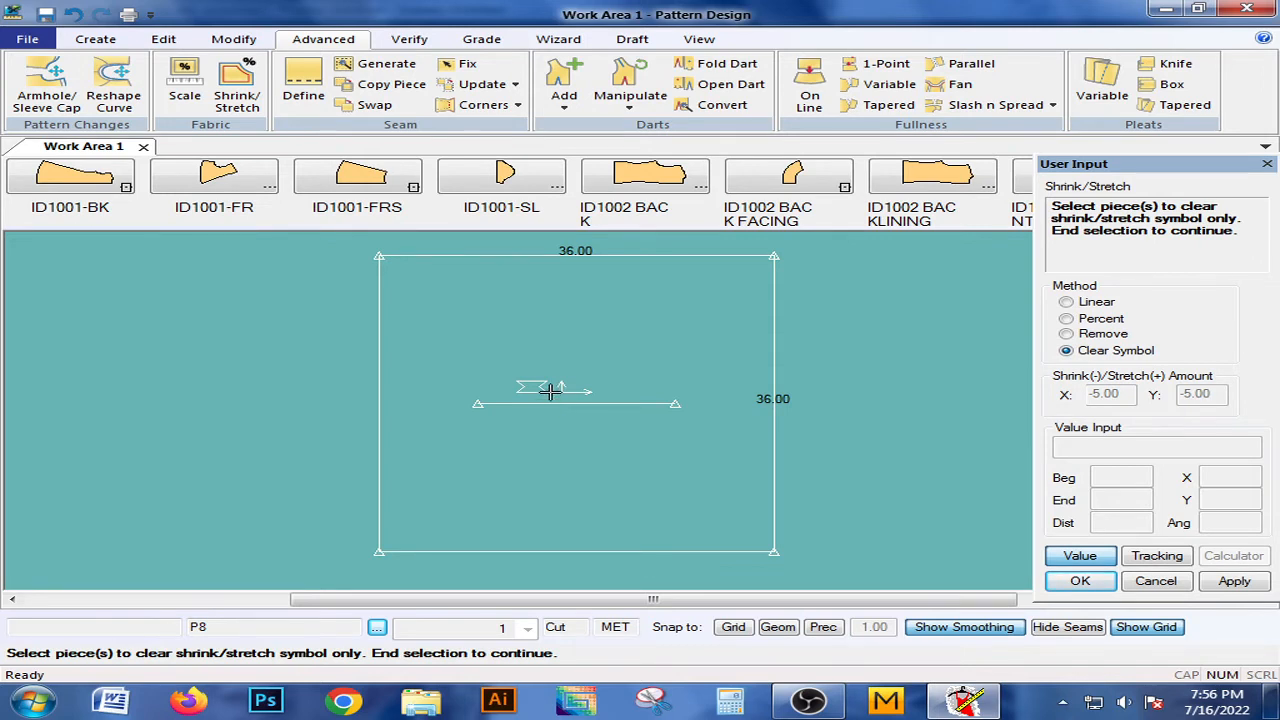
click(551, 391)
right_click(551, 391)
click(551, 391)
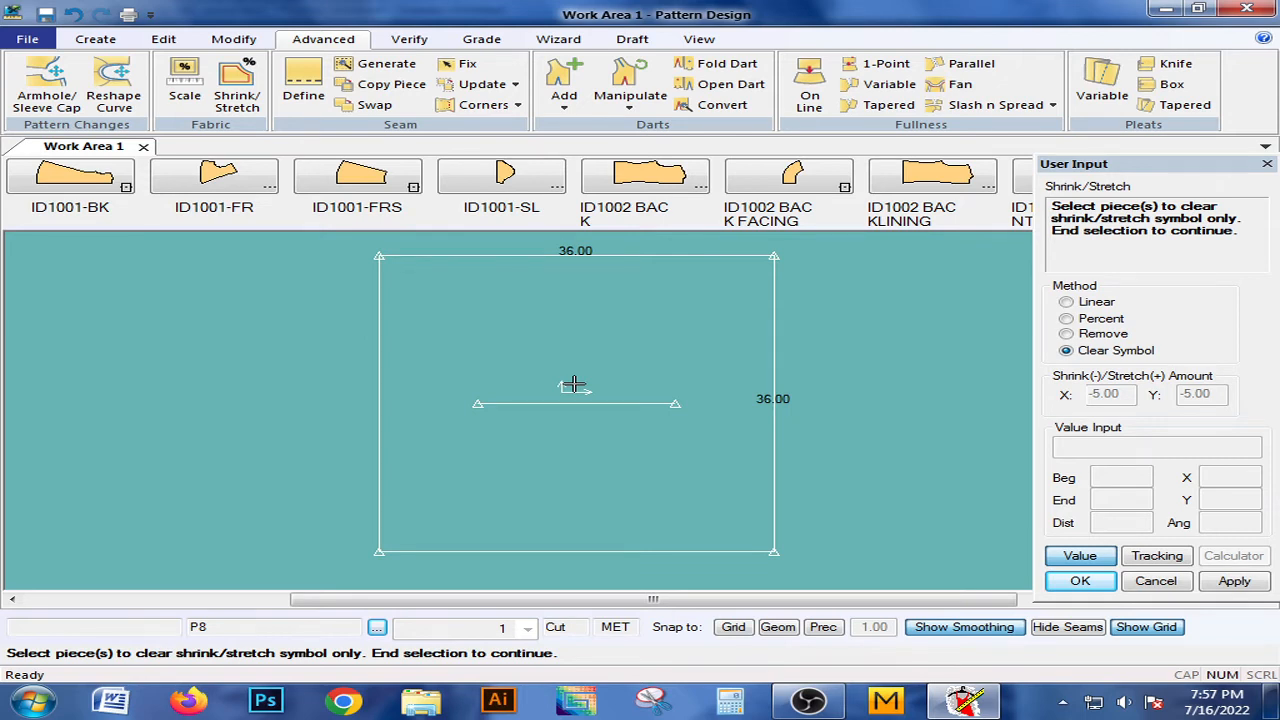
right_click(573, 385)
click(571, 384)
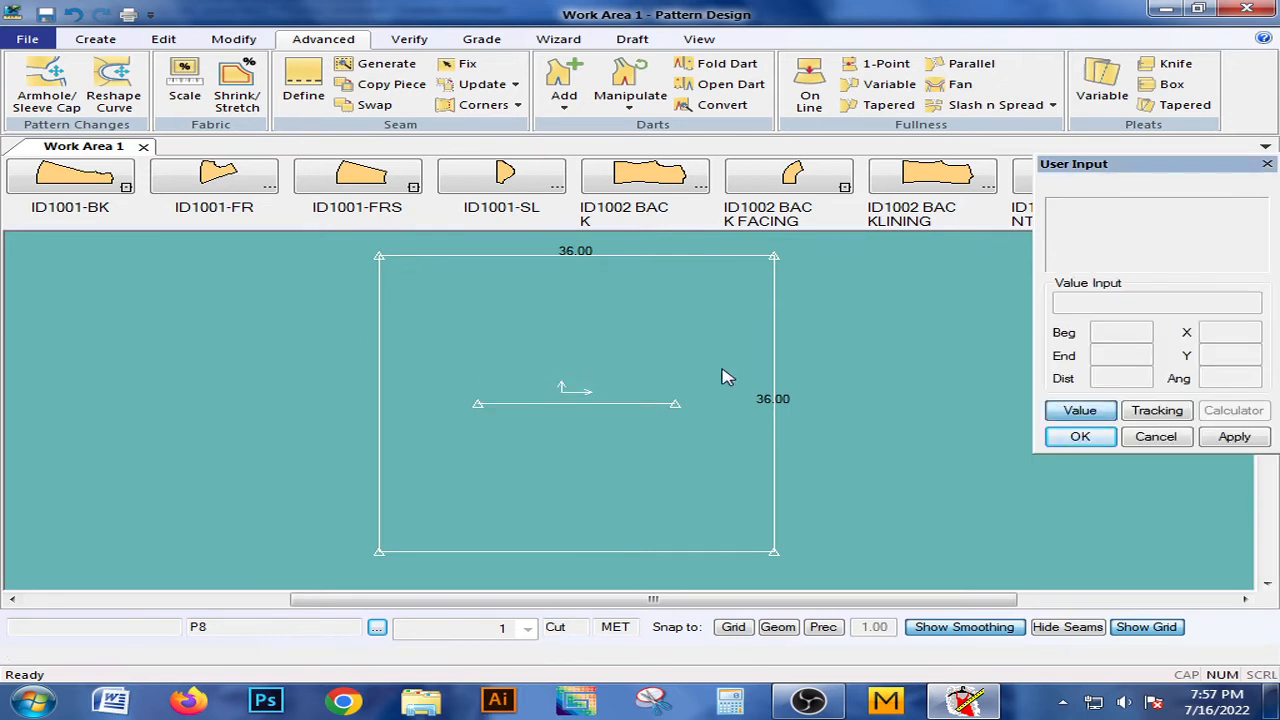
Run the Clear Symbol method on the rectangle a second time
click(240, 90)
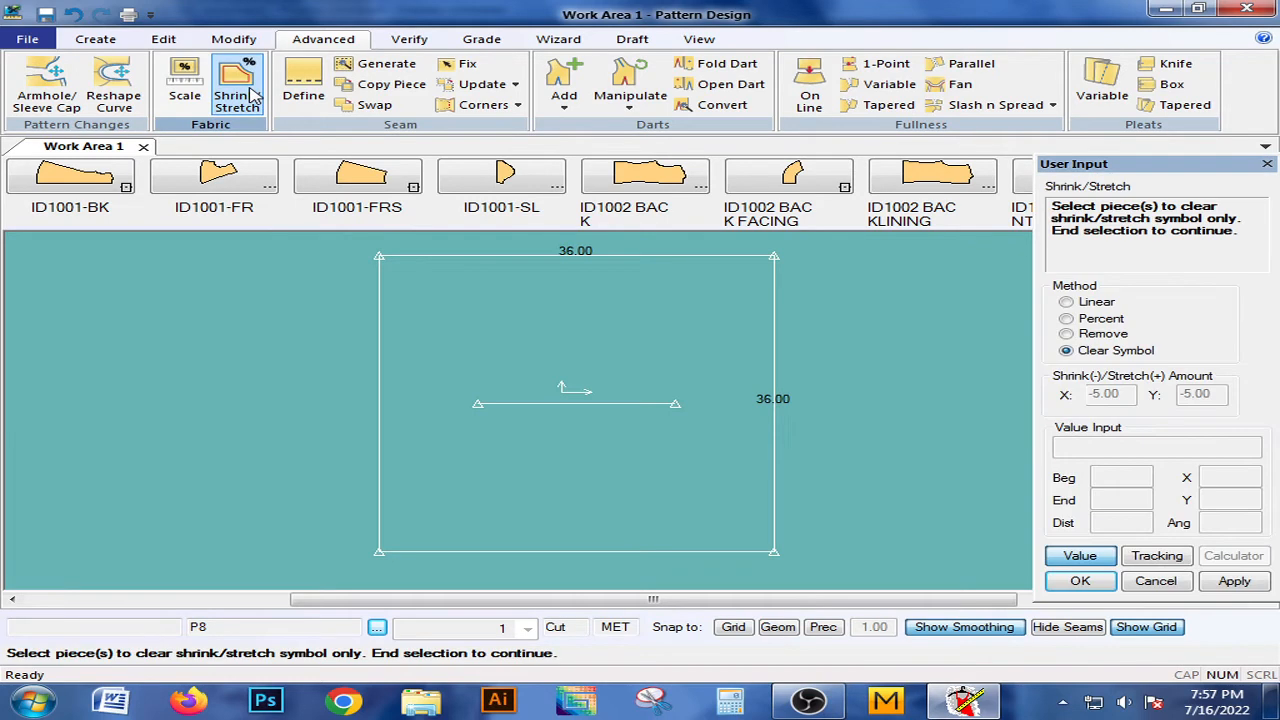
click(681, 393)
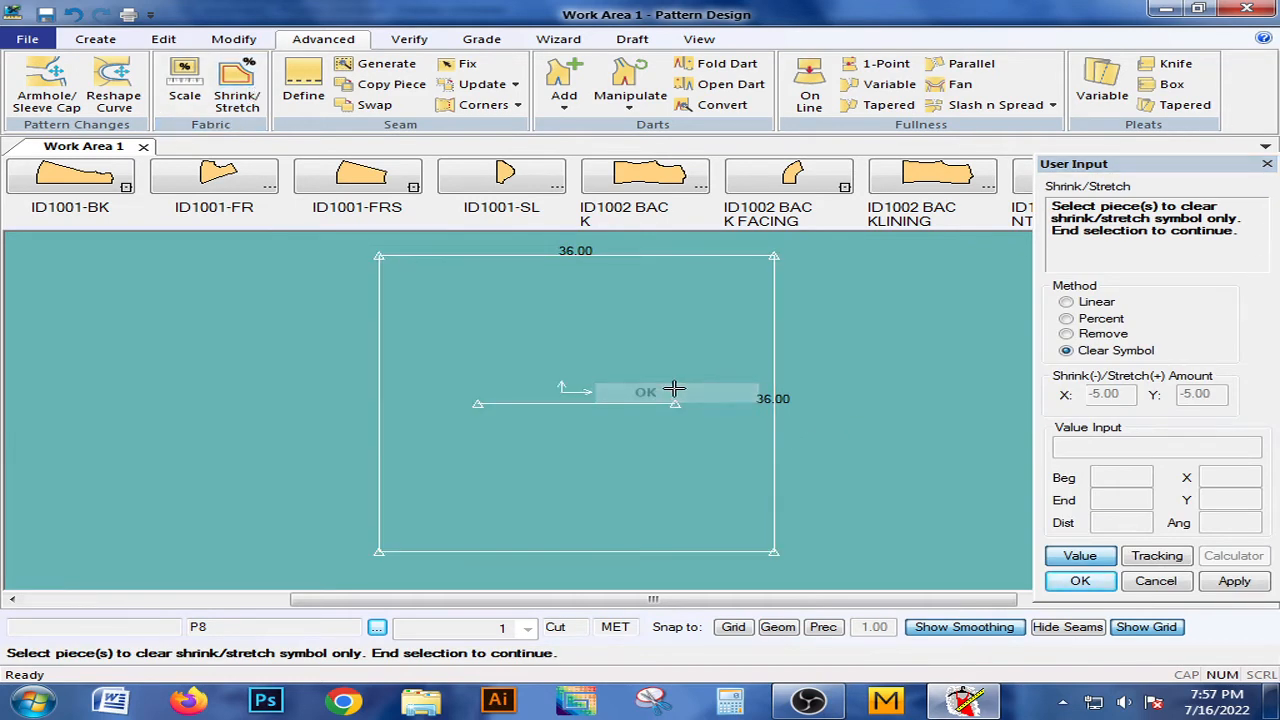
right_click(553, 338)
click(573, 347)
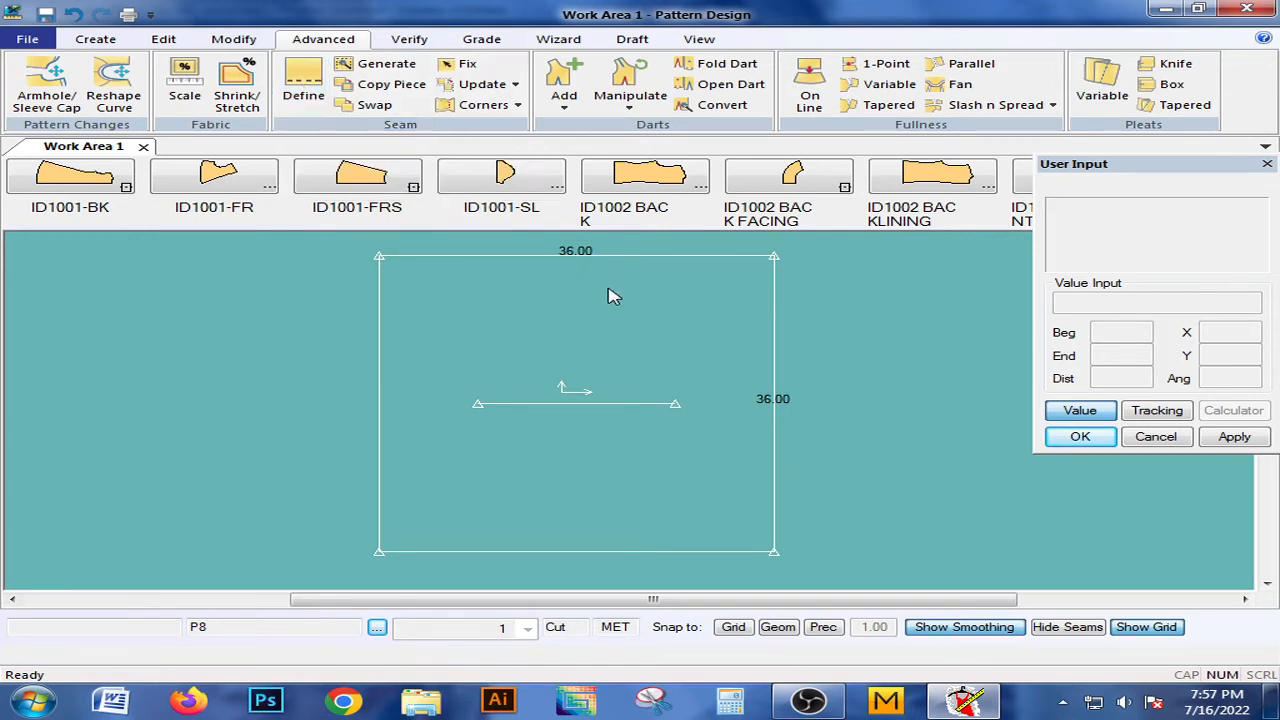
Measure the line lengths of the shrink-adjusted rectangle's upper and right edges again
click(400, 40)
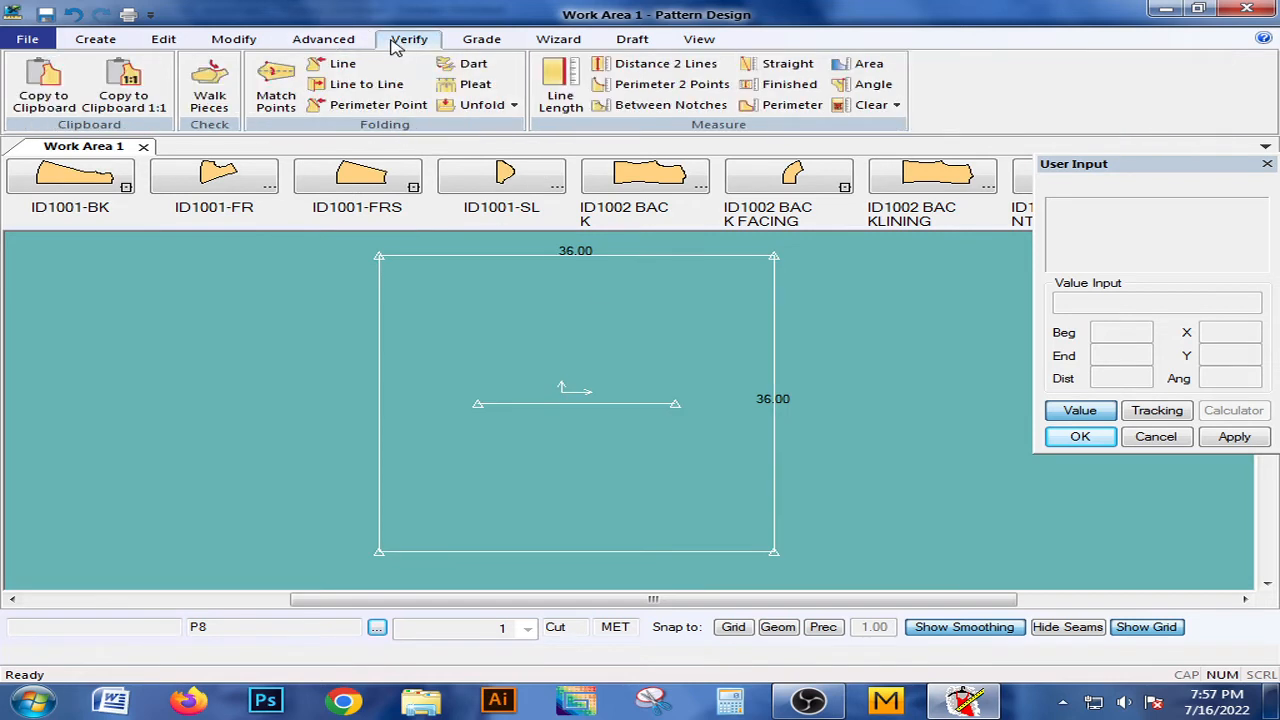
click(560, 92)
right_click(670, 312)
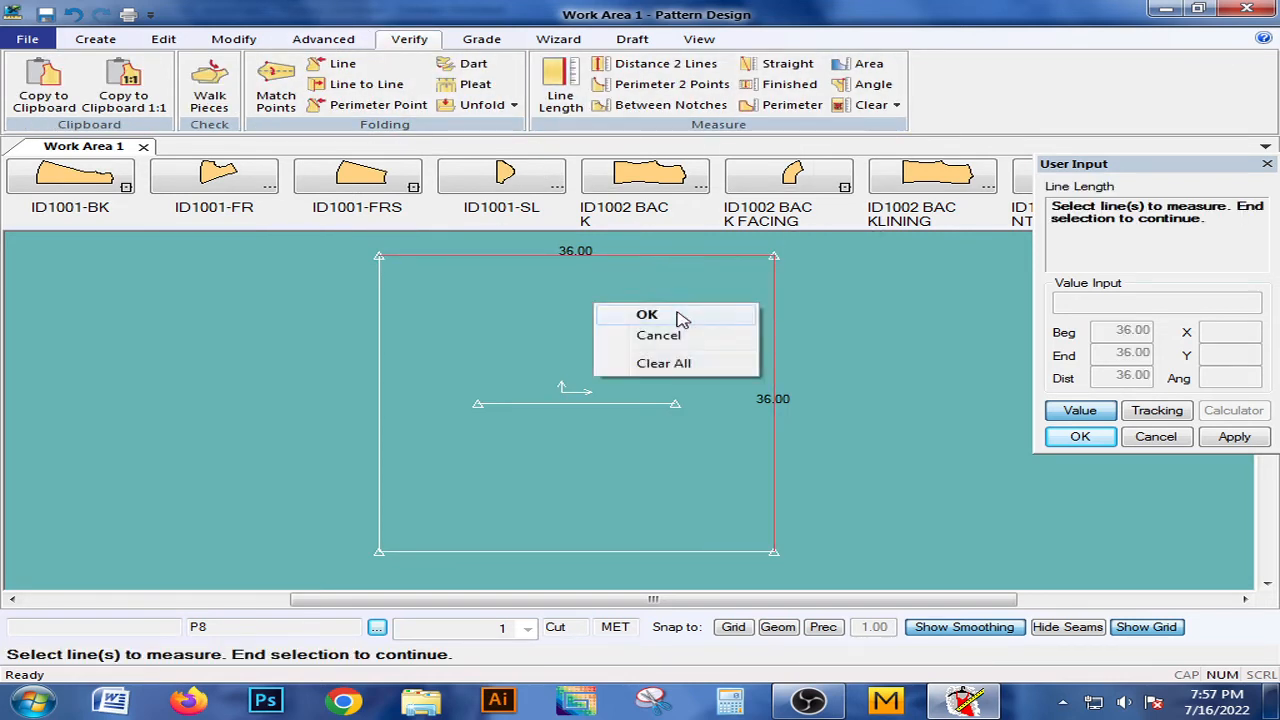
click(638, 313)
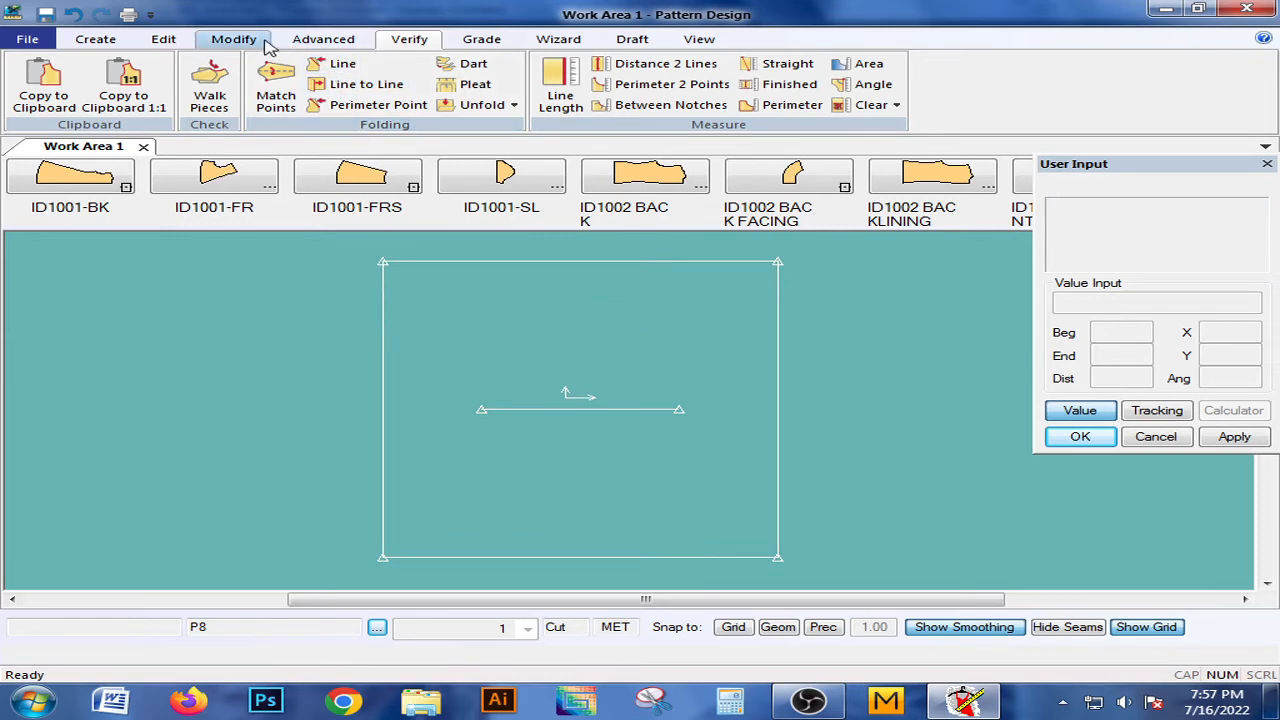
click(233, 39)
click(323, 39)
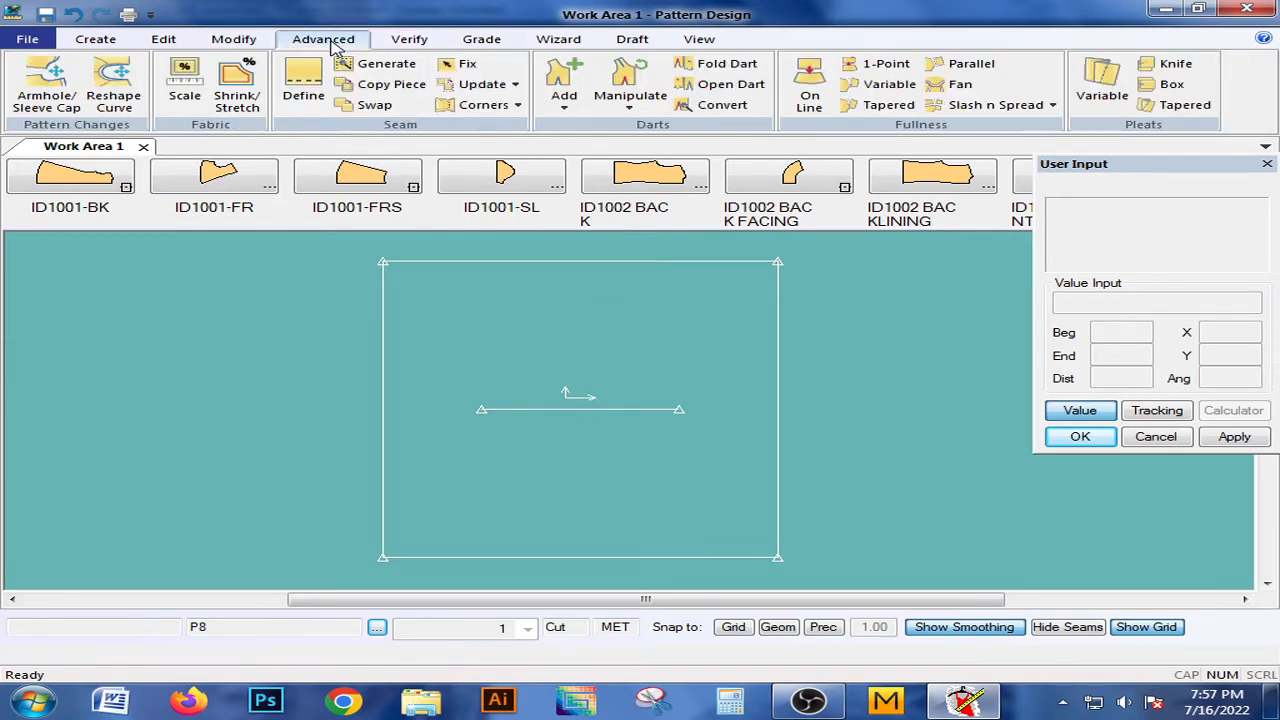
Define an even seam allowance of 1.5 around all four edges of the rectangle and finish the command
click(305, 100)
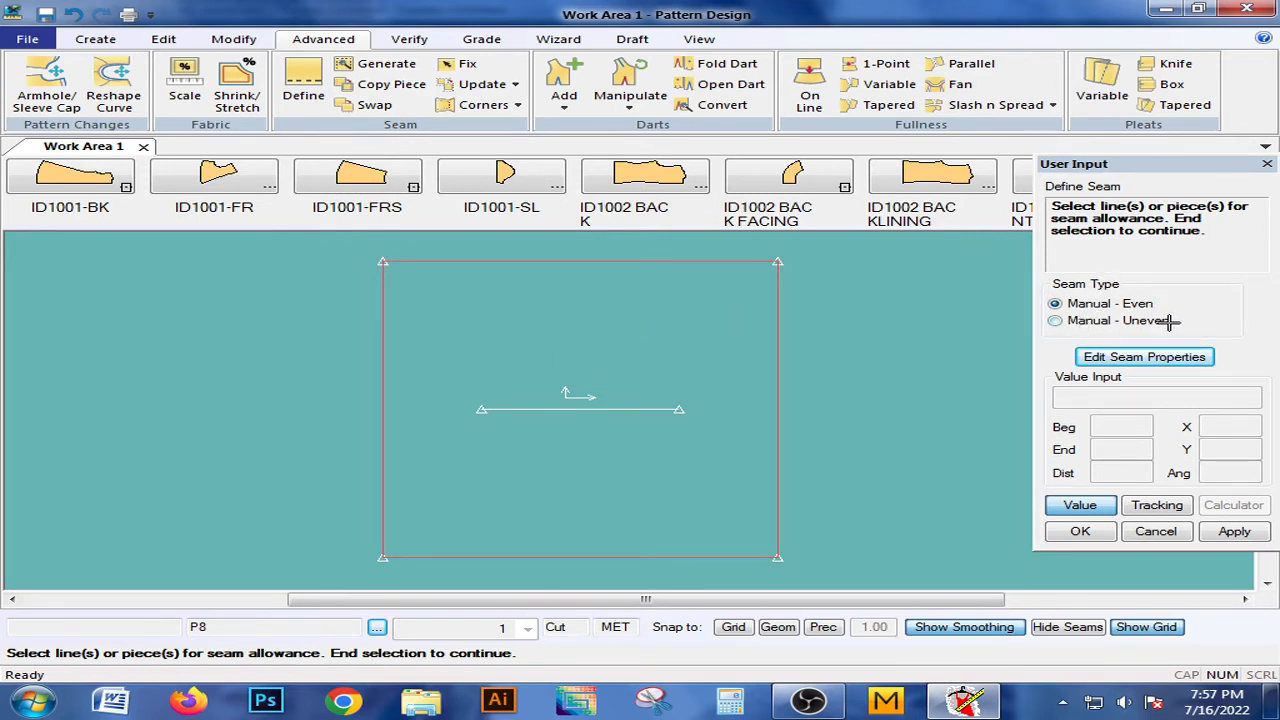
click(616, 363)
right_click(616, 363)
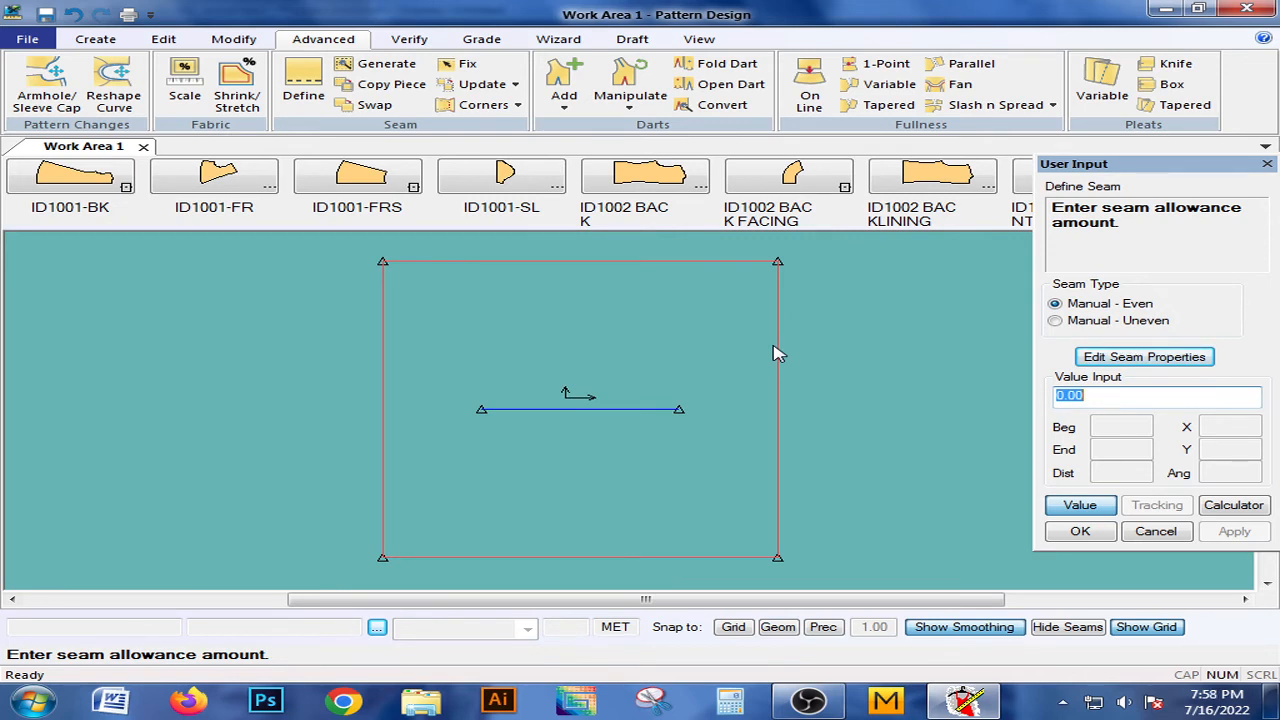
text(1.5)
click(1080, 531)
click(550, 340)
right_click(550, 340)
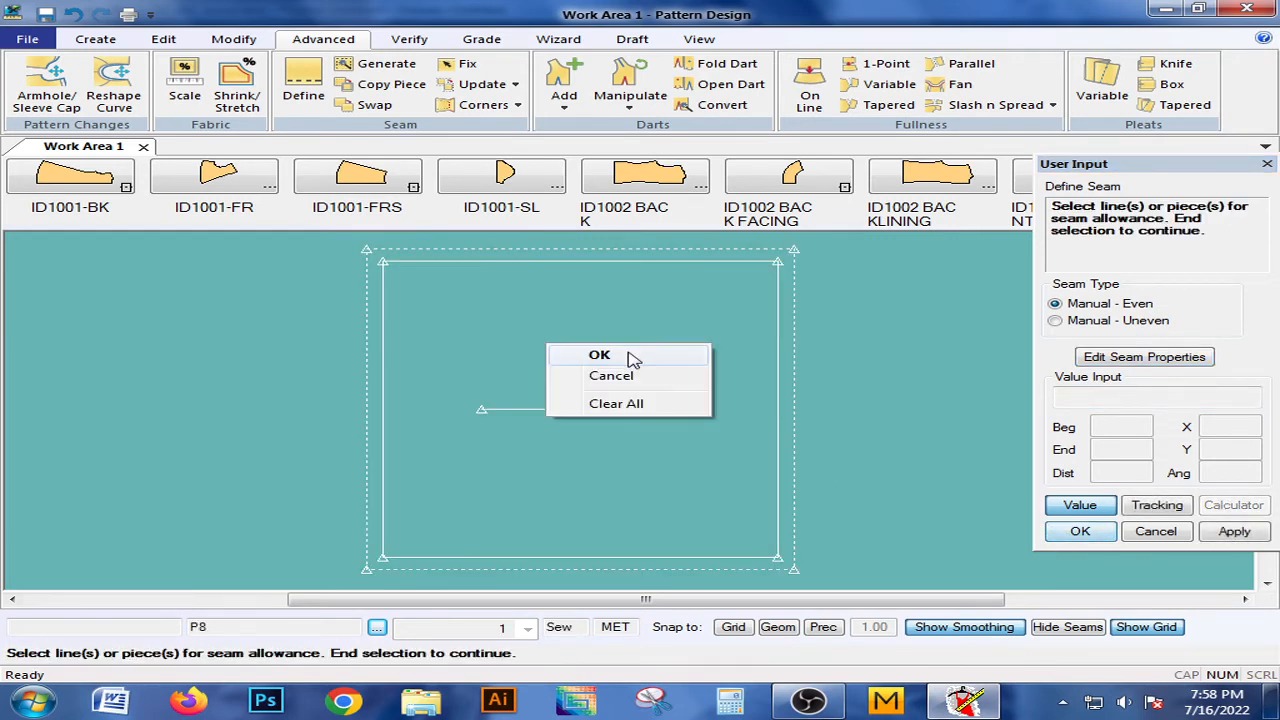
click(600, 357)
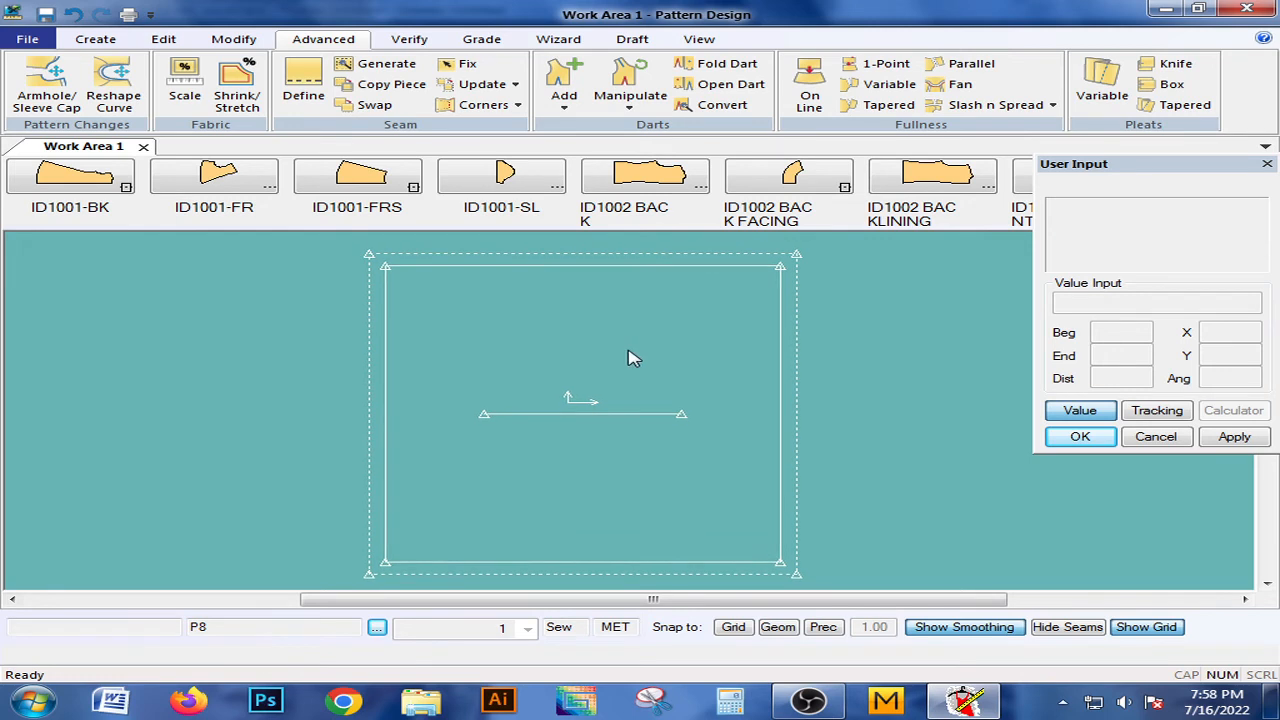
click(316, 96)
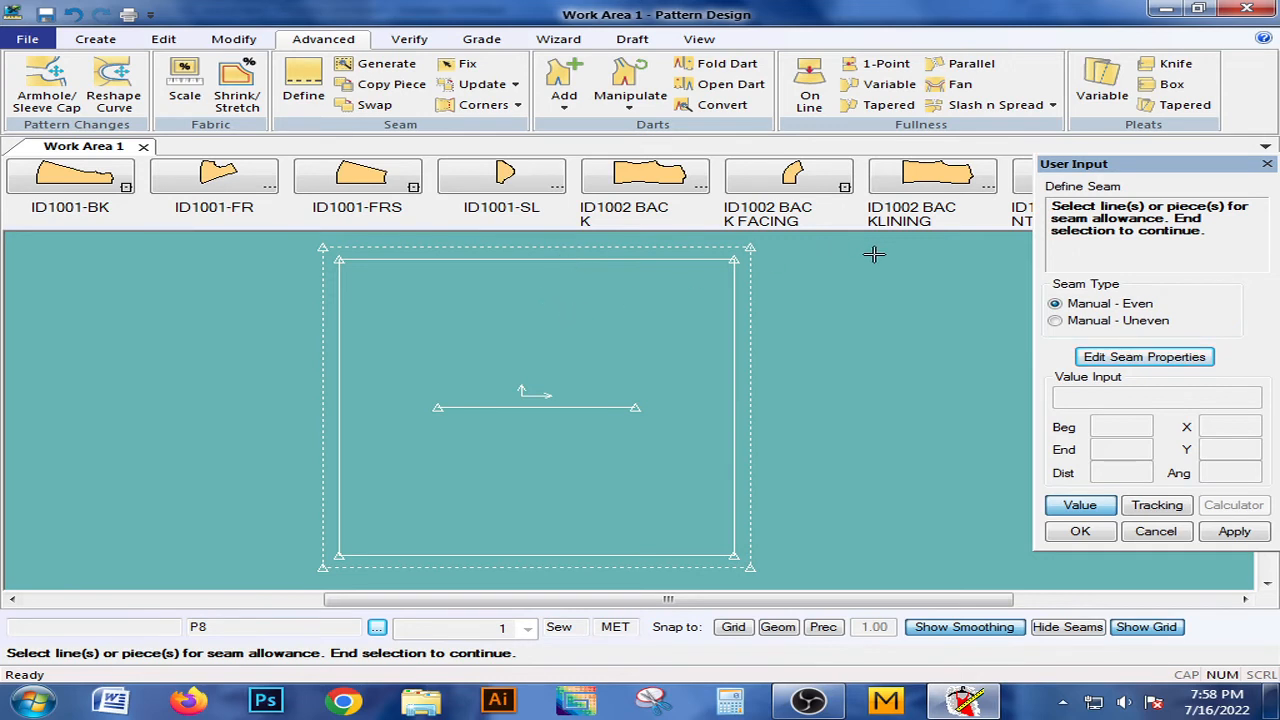
click(640, 291)
scroll(520, 357, down, 2)
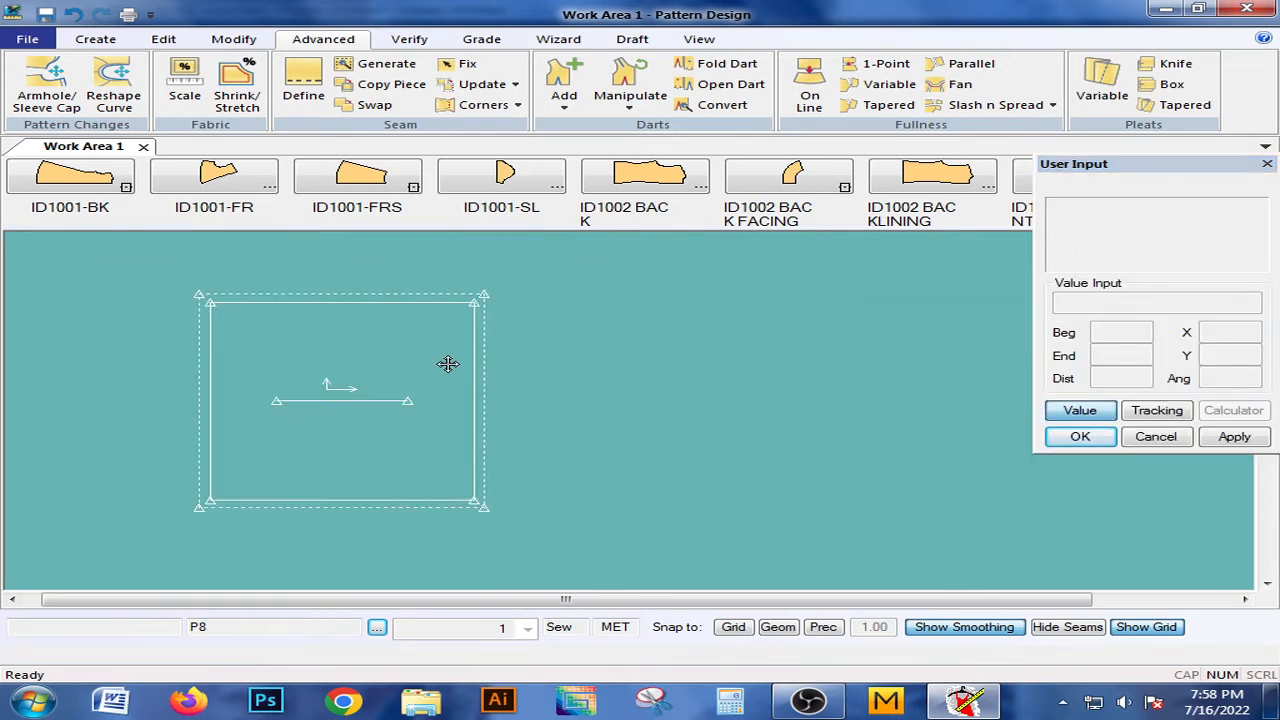
scroll(447, 364, down, 2)
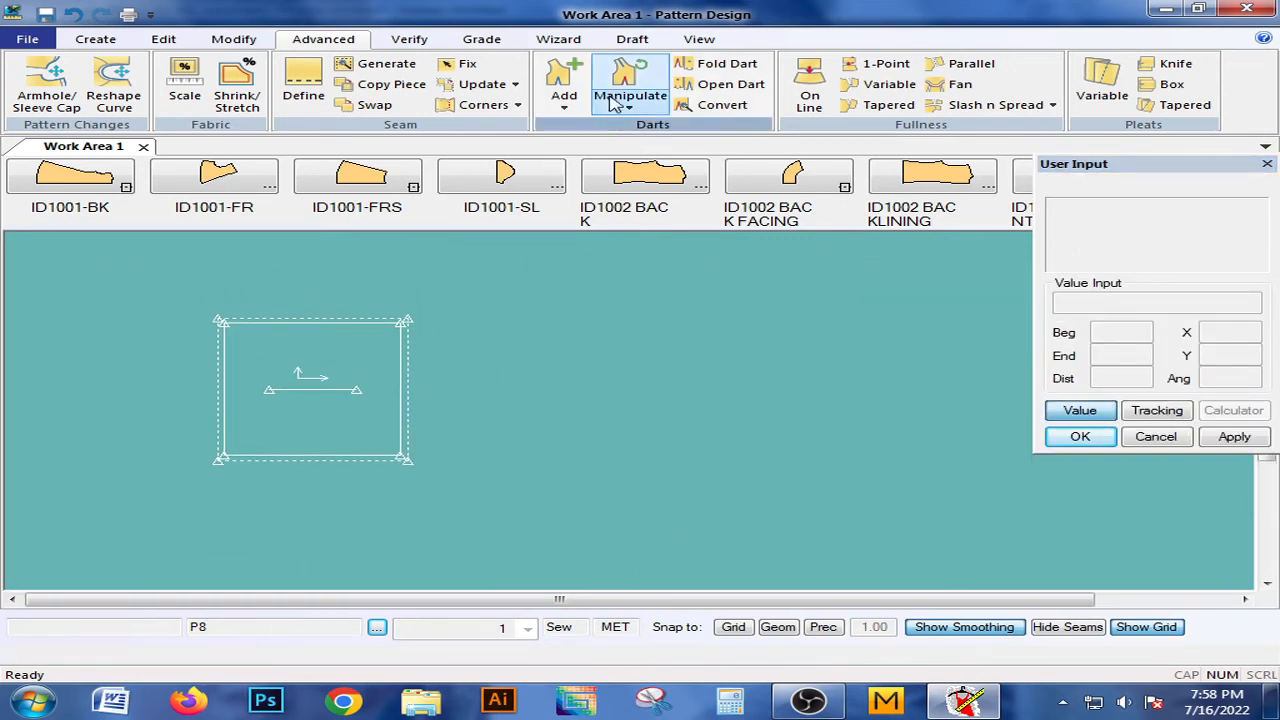
Create a second, smaller rectangle piece beside the seamed rectangle, placing it freehand, and finish the command
click(95, 38)
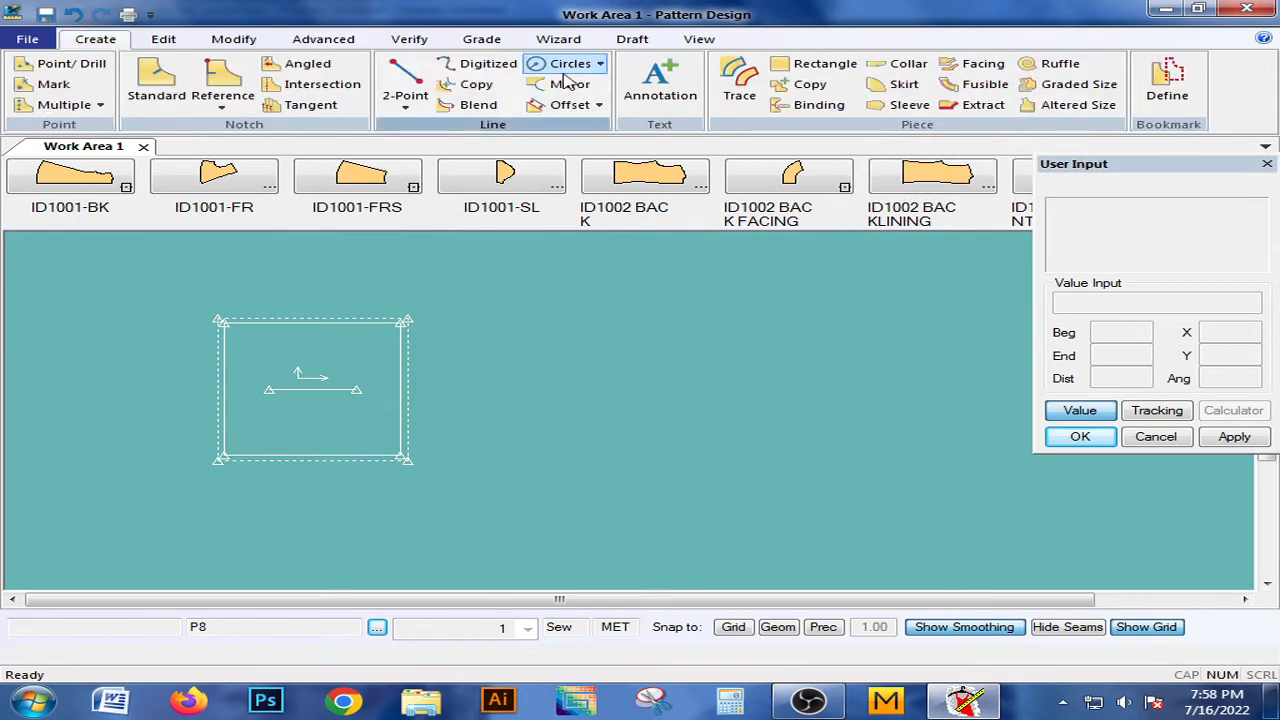
click(810, 64)
click(535, 327)
click(1010, 440)
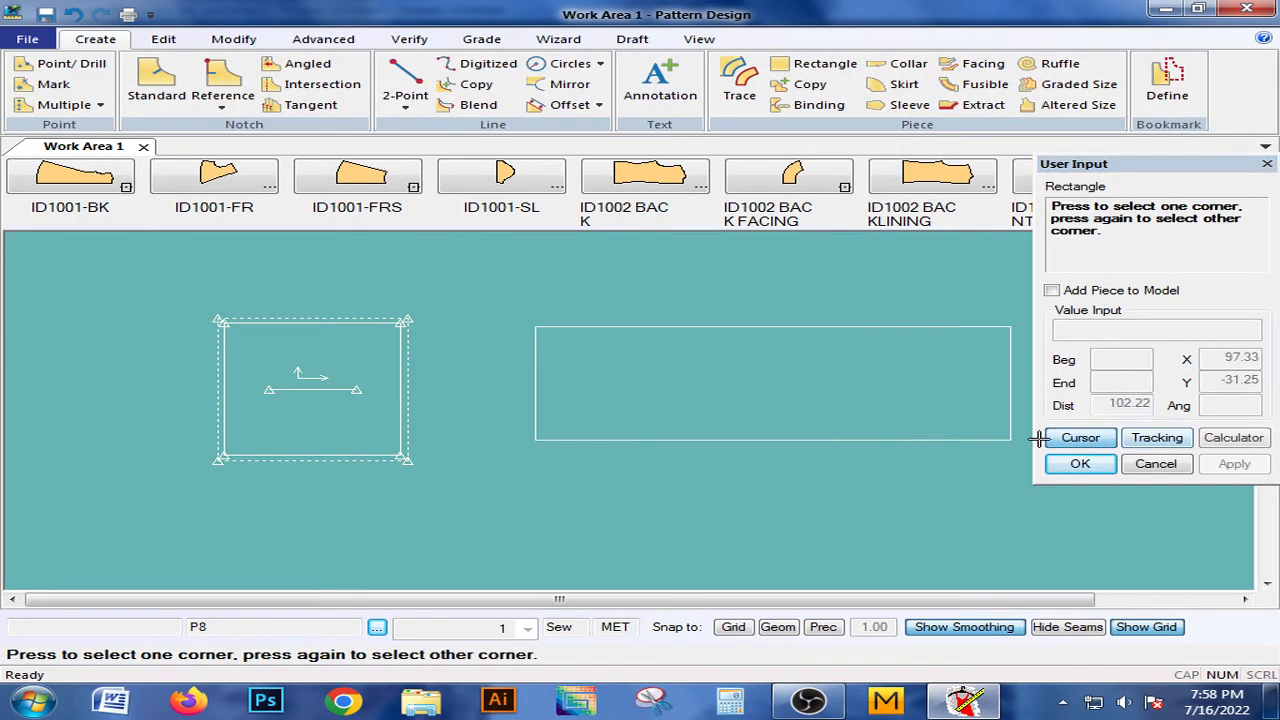
click(680, 430)
key(Return)
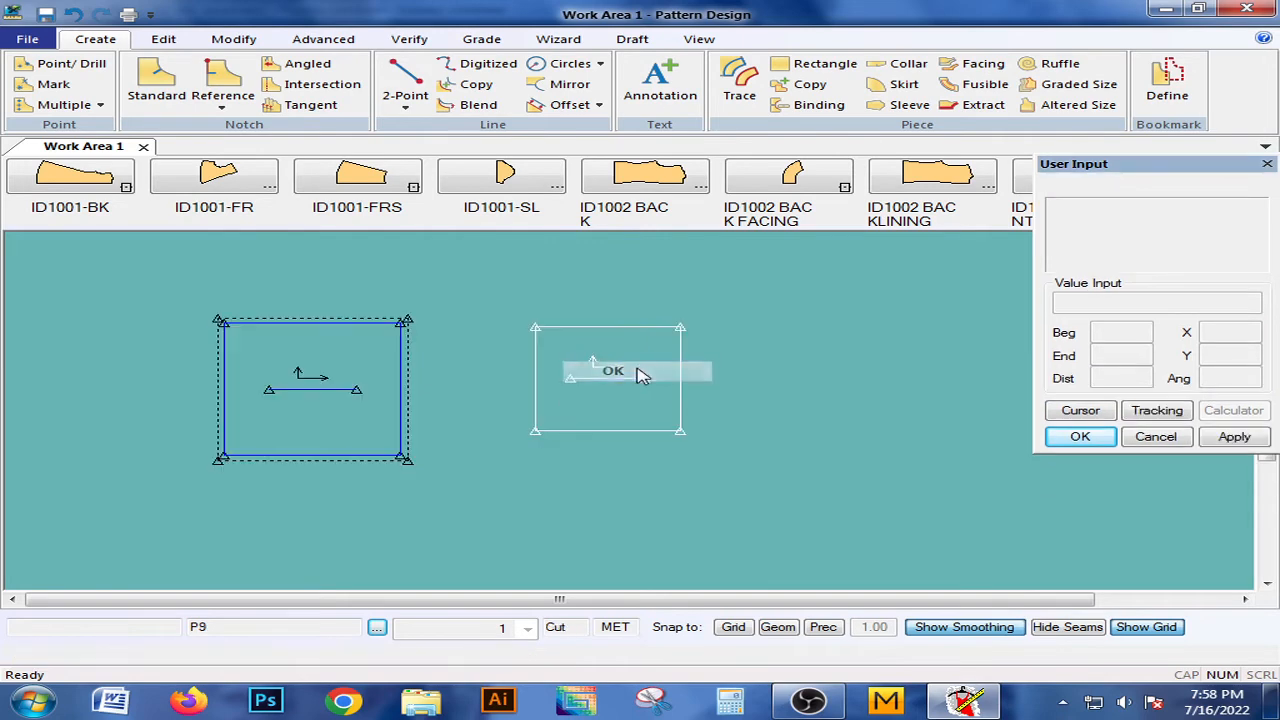
click(618, 375)
scroll(613, 379, up, 1)
click(620, 381)
click(162, 373)
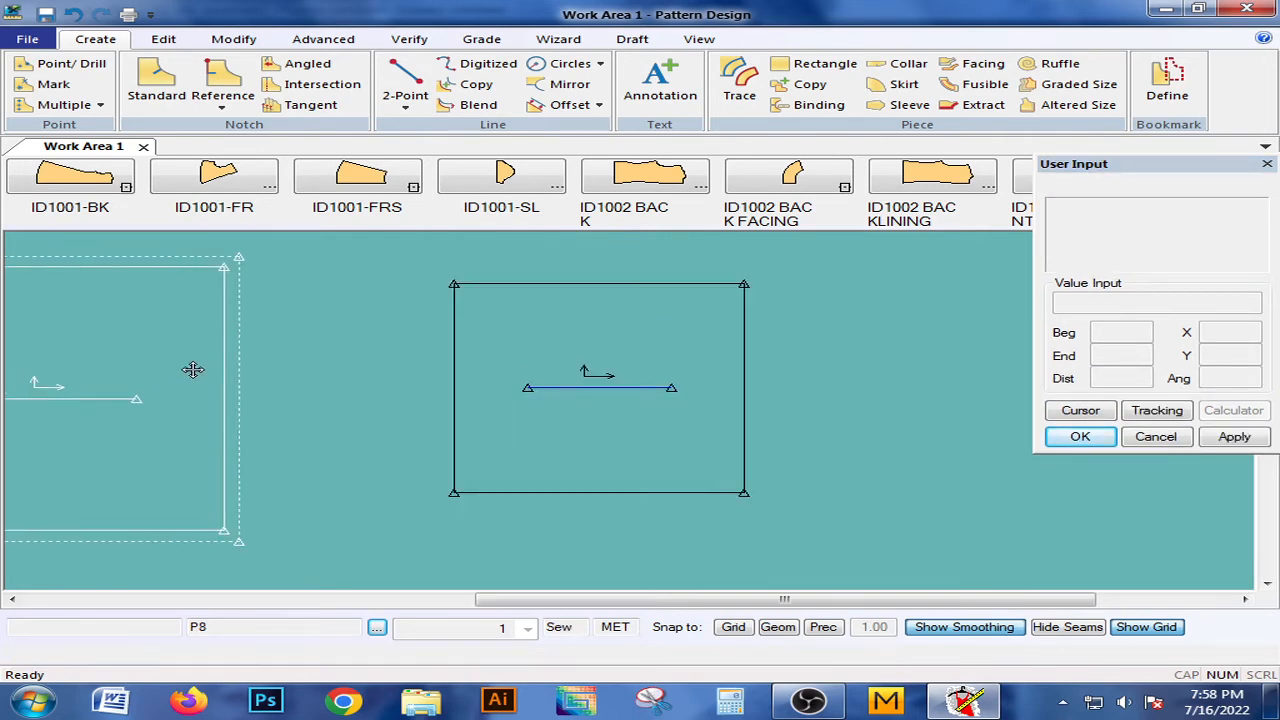
click(323, 39)
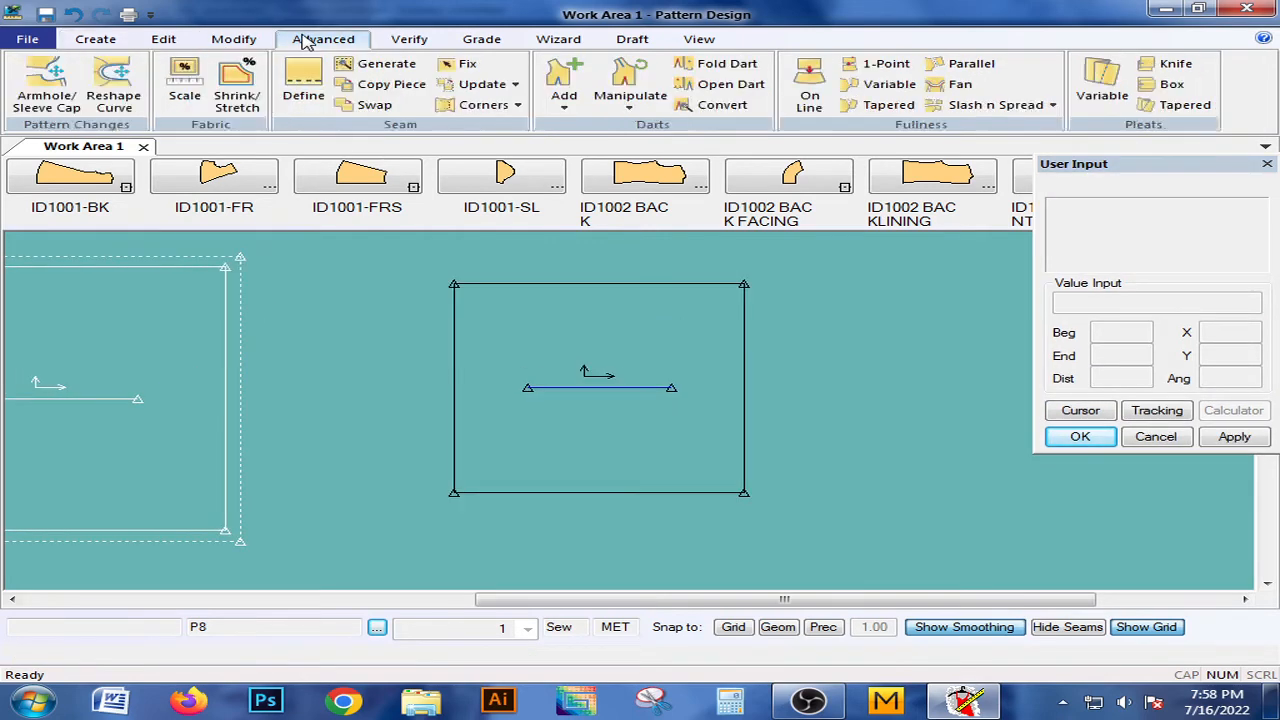
click(304, 90)
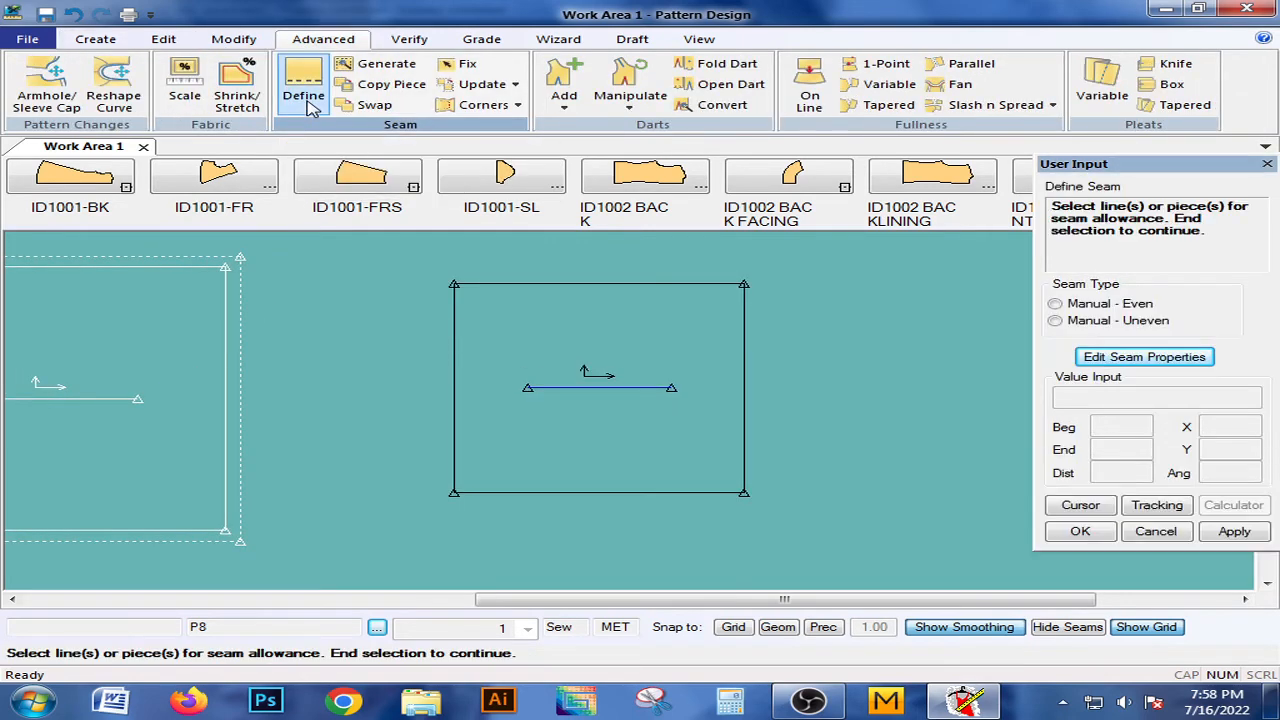
click(655, 283)
right_click(654, 281)
click(640, 288)
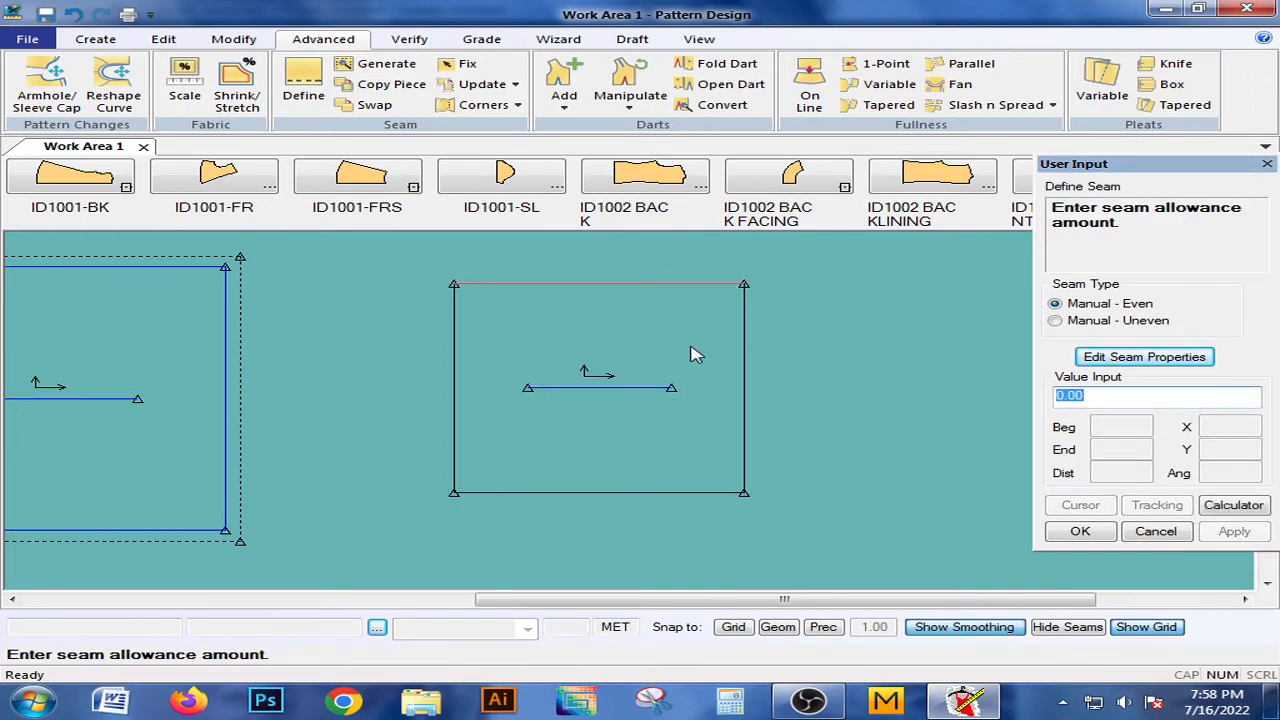
click(653, 326)
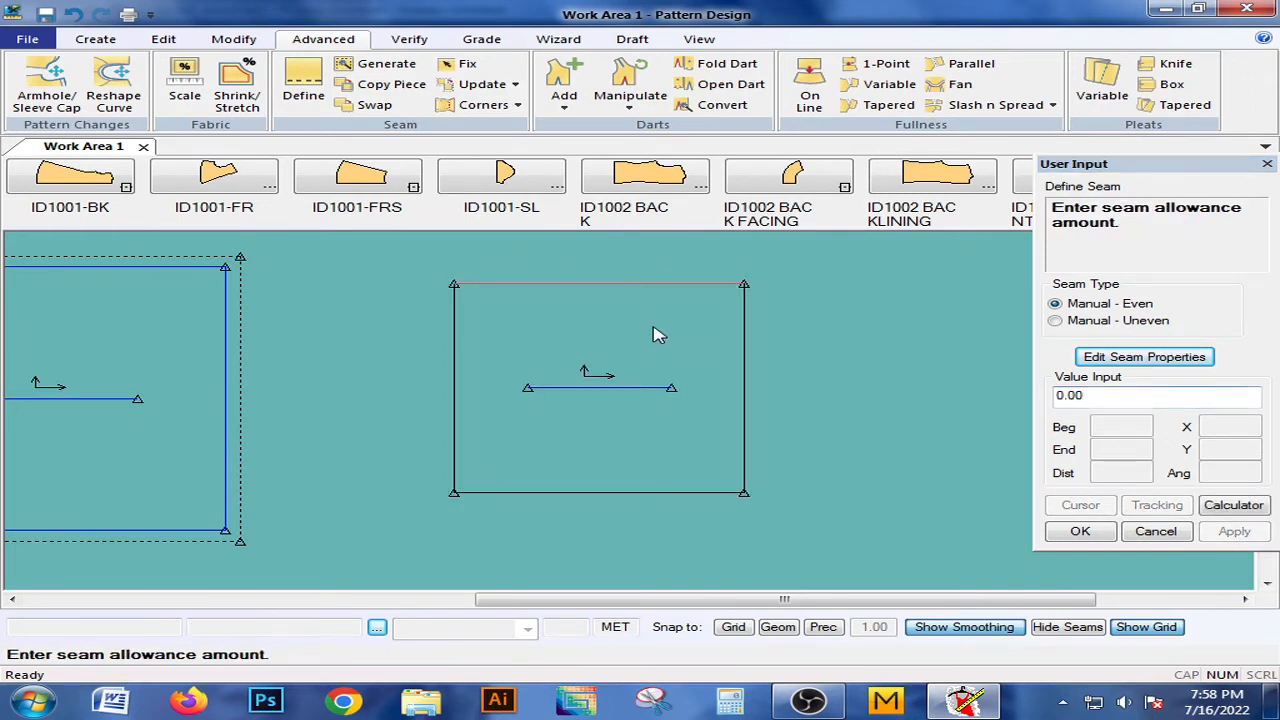
click(1157, 530)
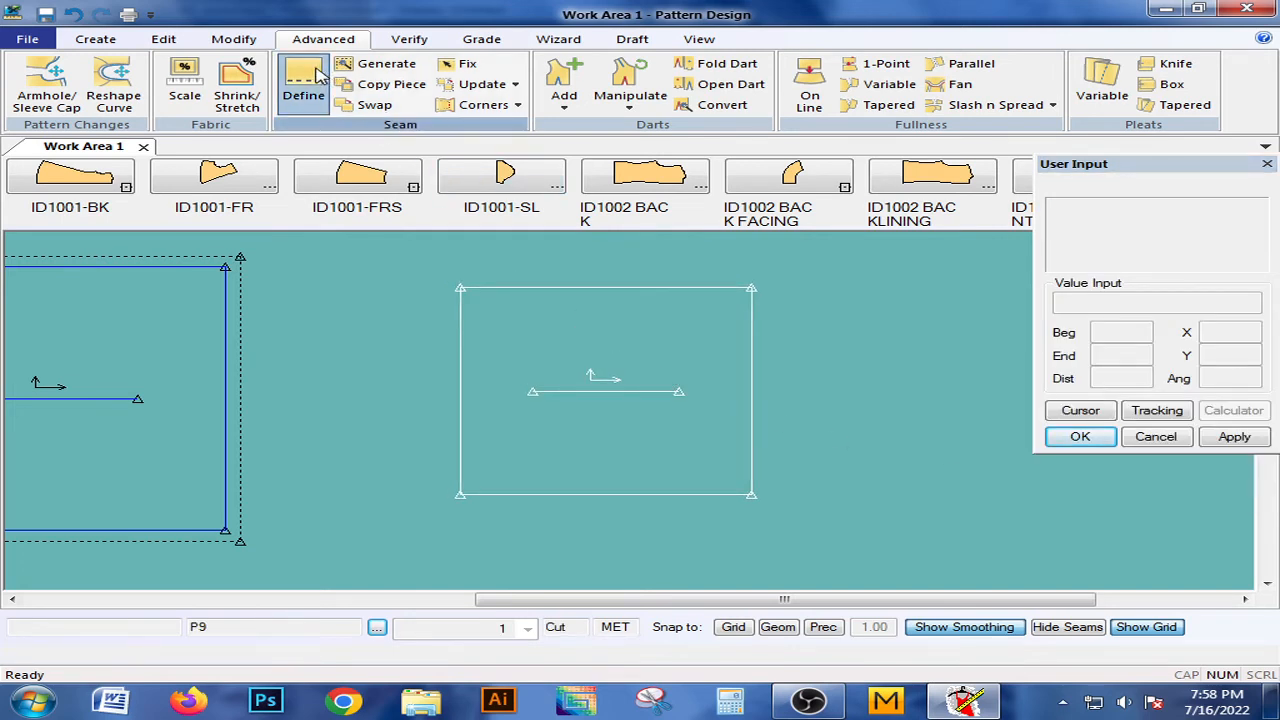
Define an even seam allowance of 2 on the upper edge of the second rectangle
click(316, 72)
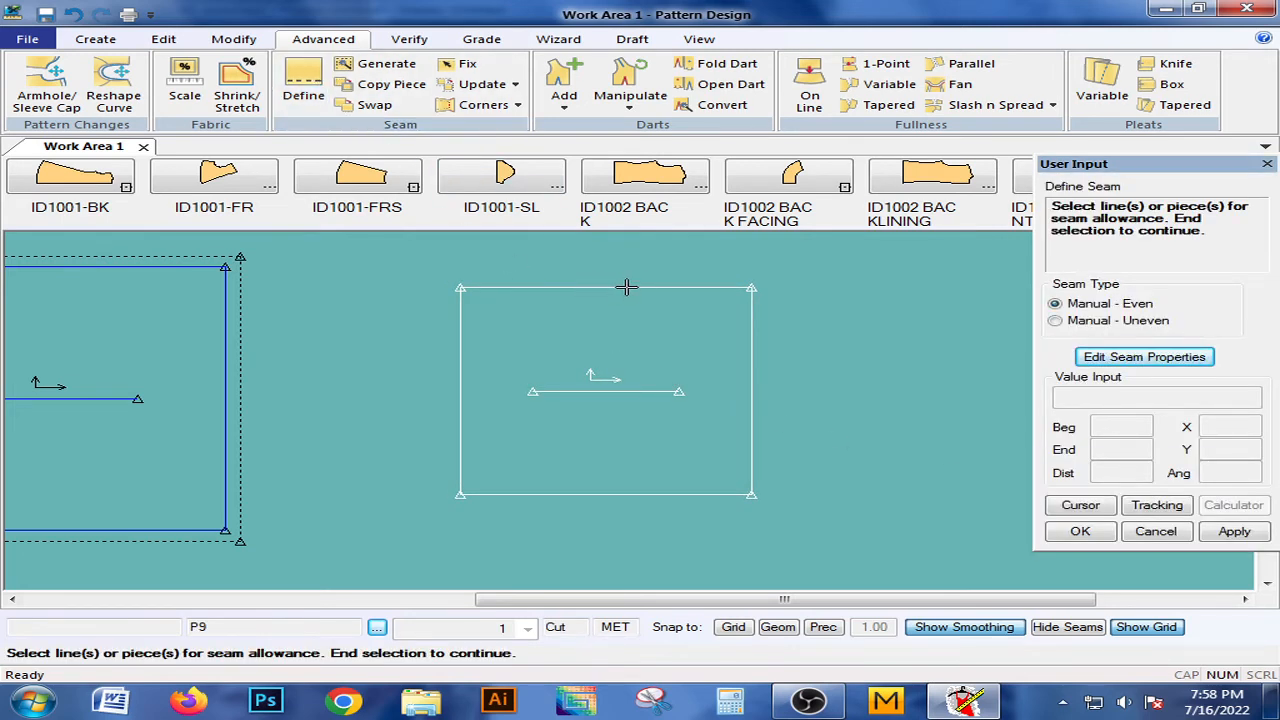
click(622, 288)
right_click(622, 288)
click(625, 293)
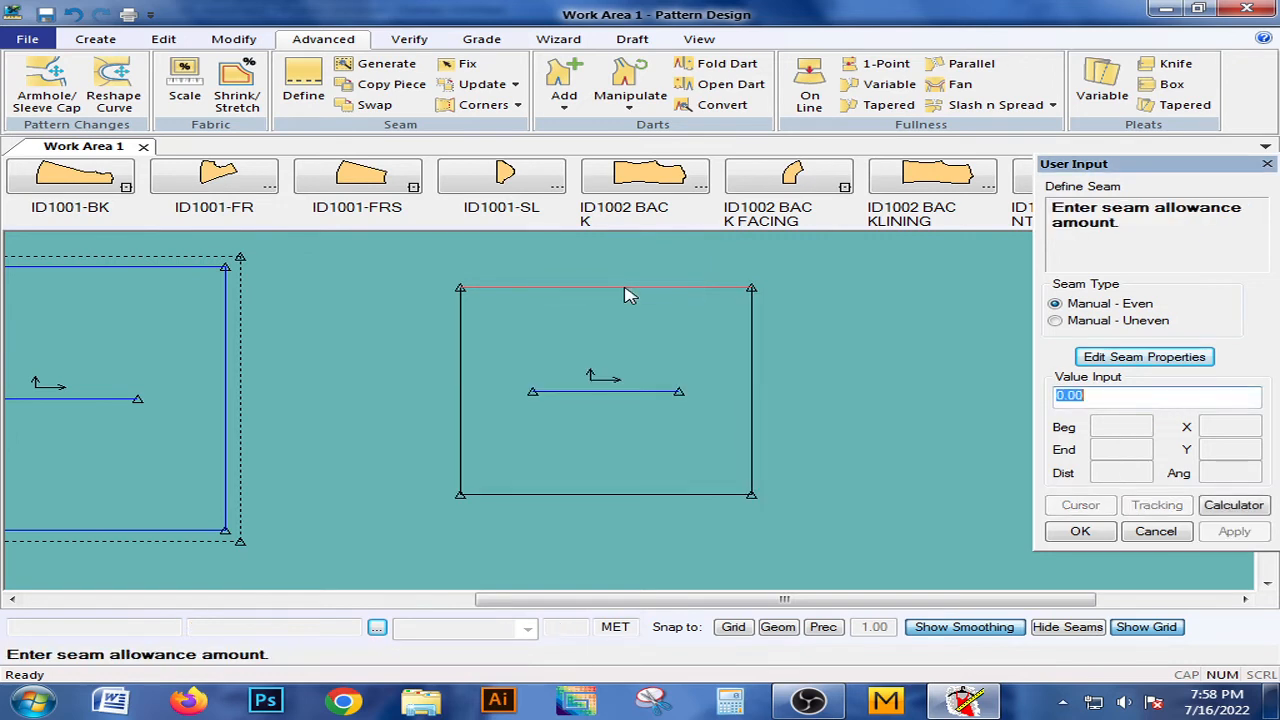
text(2)
click(1082, 531)
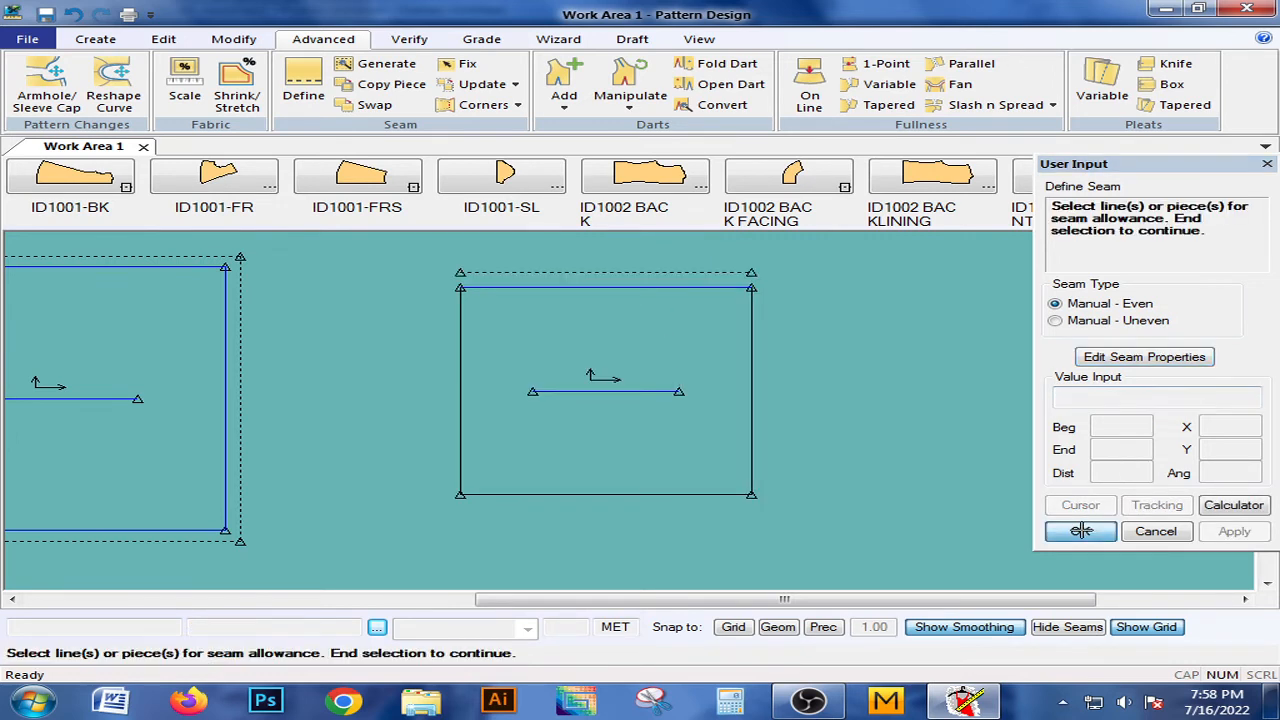
Give the right edge of the second rectangle an even seam allowance of 3.5
click(754, 364)
right_click(755, 367)
click(754, 370)
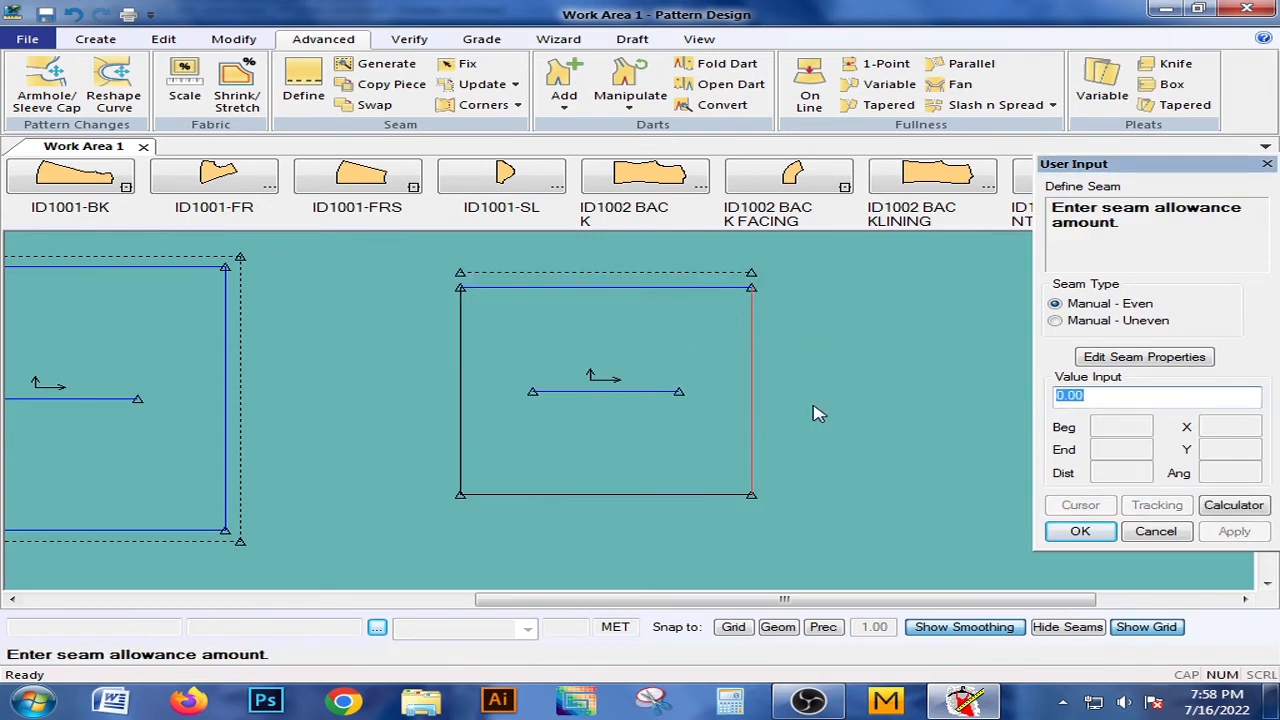
text(3.5)
click(1080, 531)
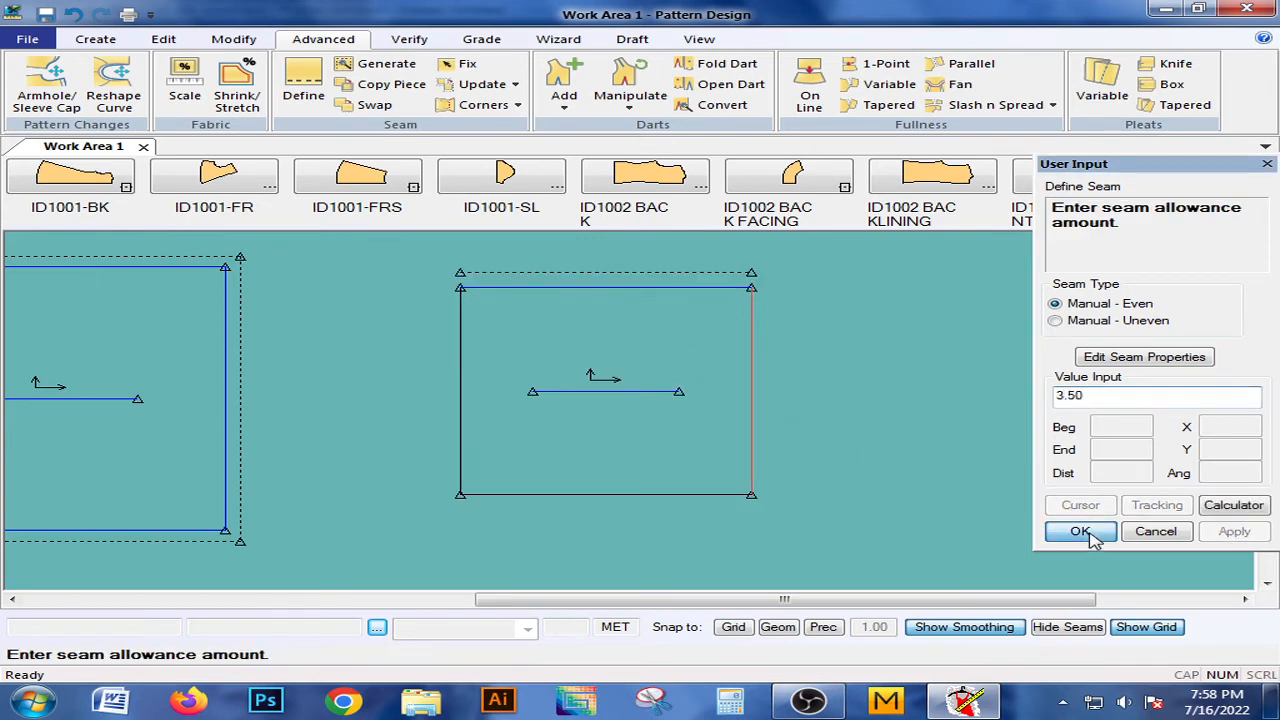
Give the lower edge of the second rectangle an even seam allowance of 5
click(653, 497)
right_click(654, 497)
click(711, 526)
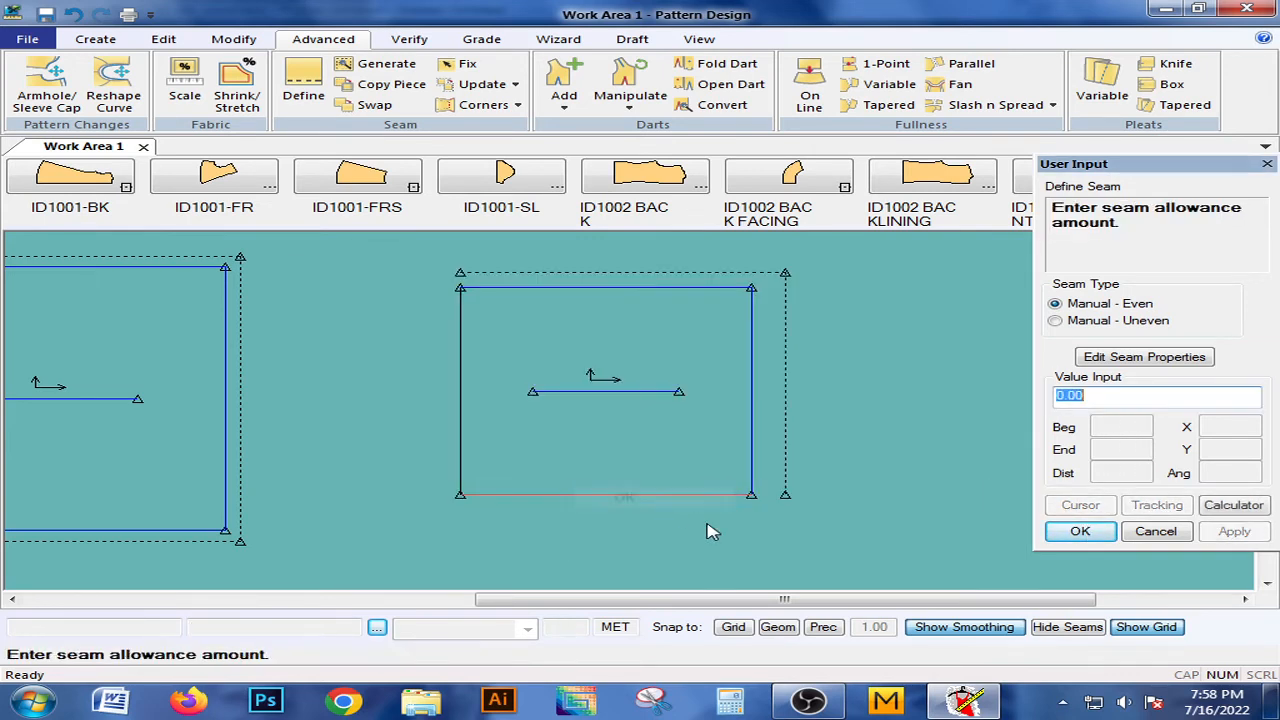
text(5)
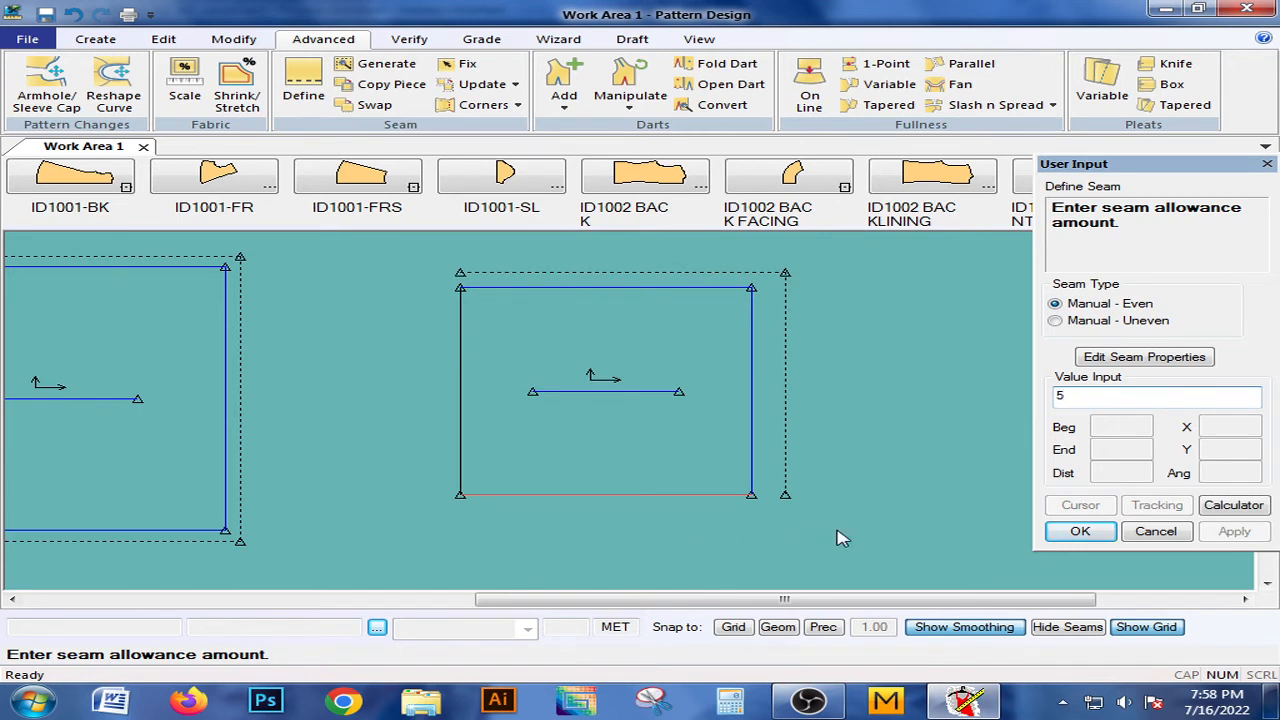
click(1080, 531)
Give the left edge of the second rectangle an even seam allowance of 1 and finish the seam command
click(457, 367)
right_click(374, 357)
click(427, 369)
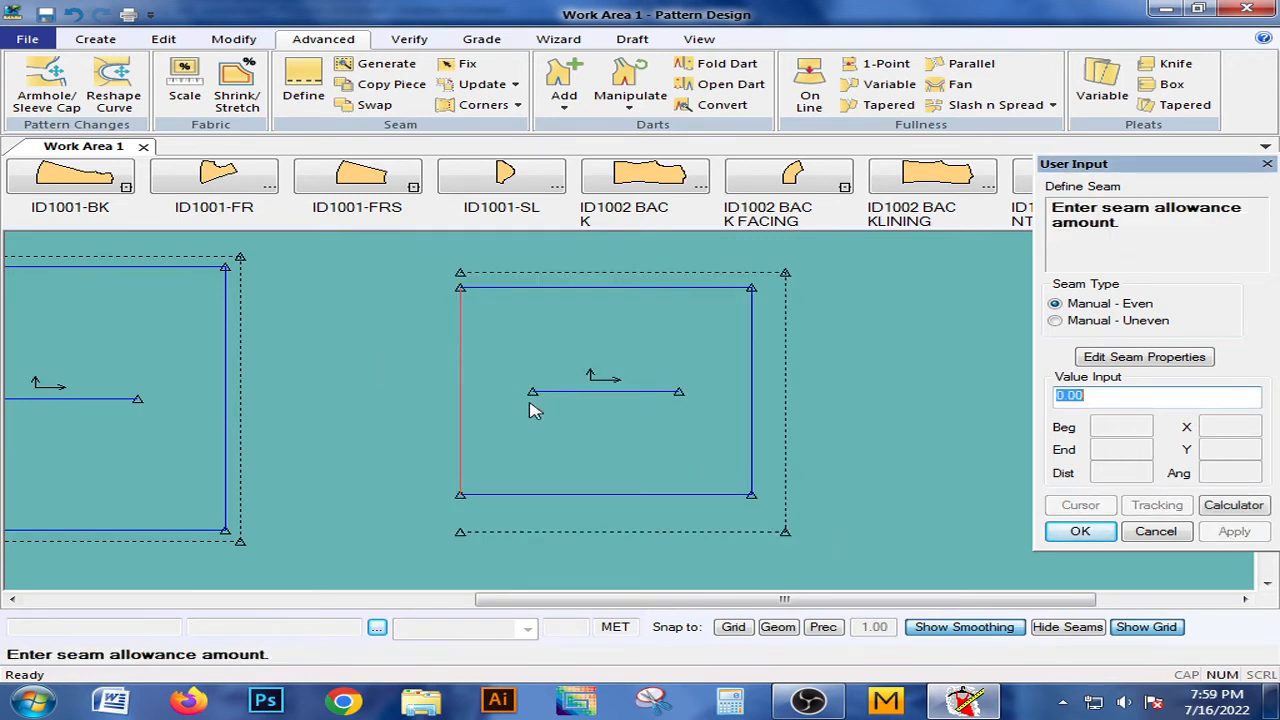
text(1)
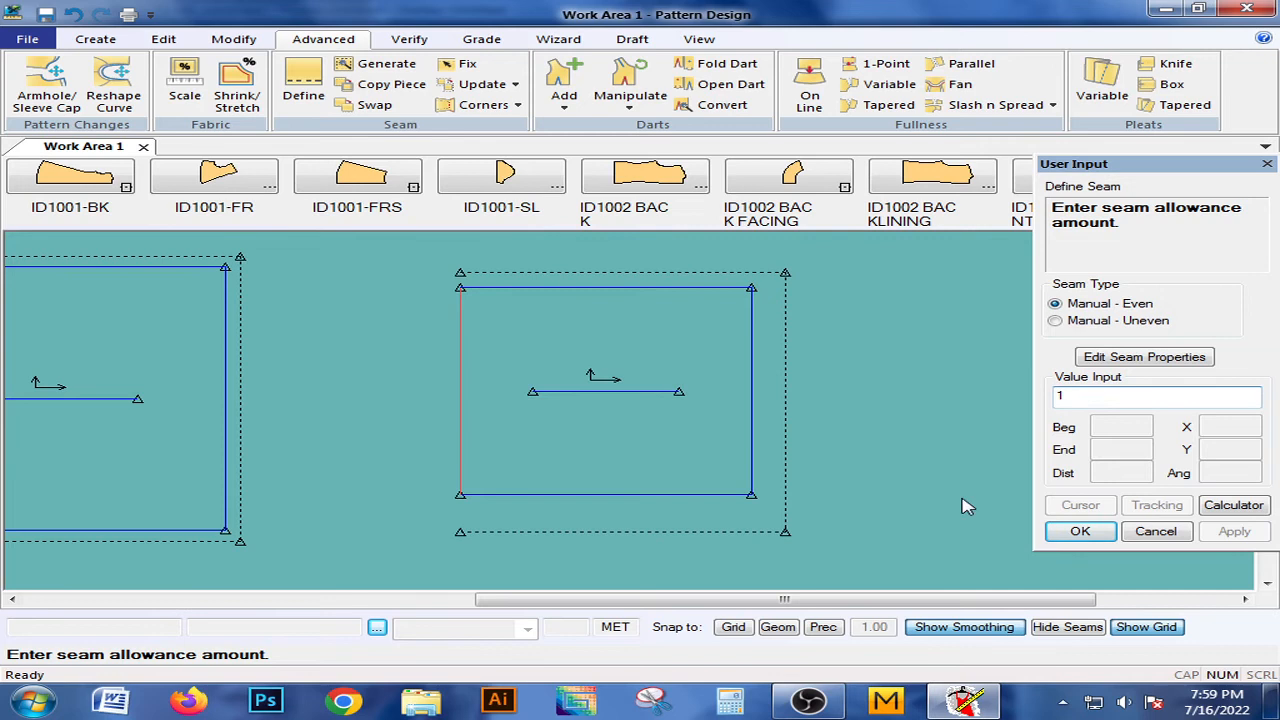
click(1080, 531)
right_click(451, 344)
click(505, 355)
drag(557, 412, 561, 412)
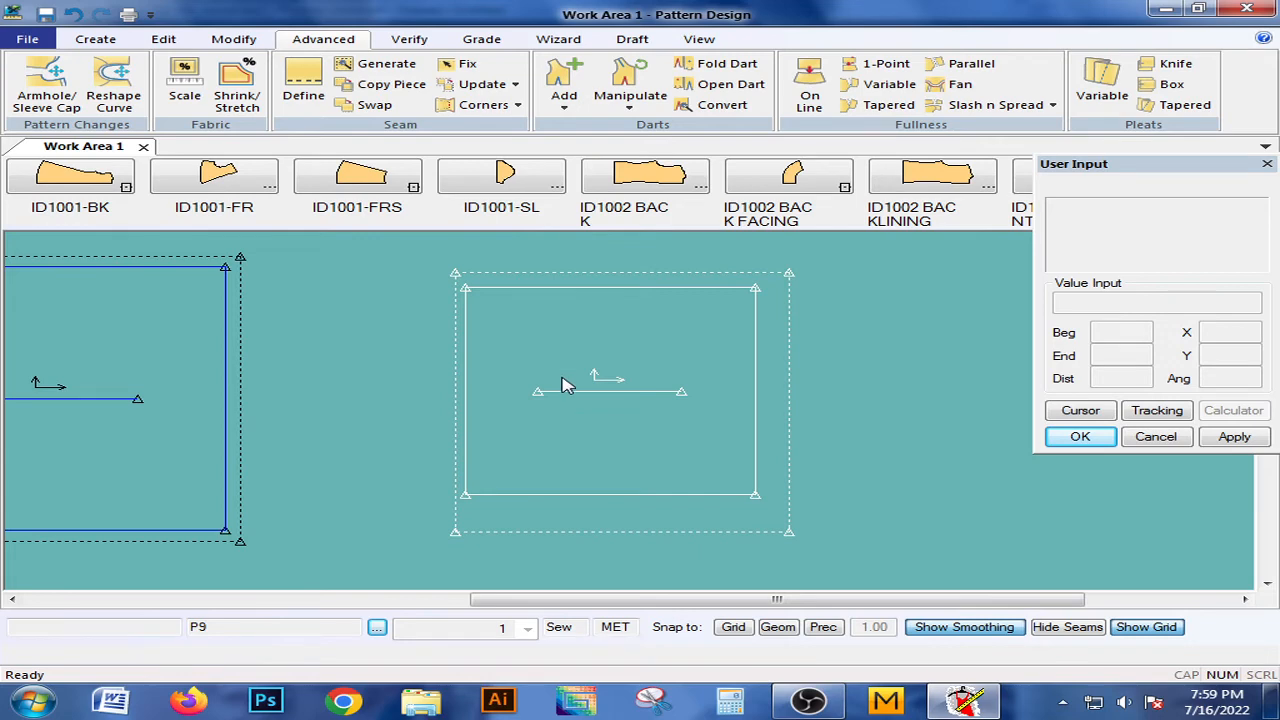
Rearrange the two seamed rectangles so the smaller one sits below the larger one, leaving free space beside them
drag(206, 366, 302, 362)
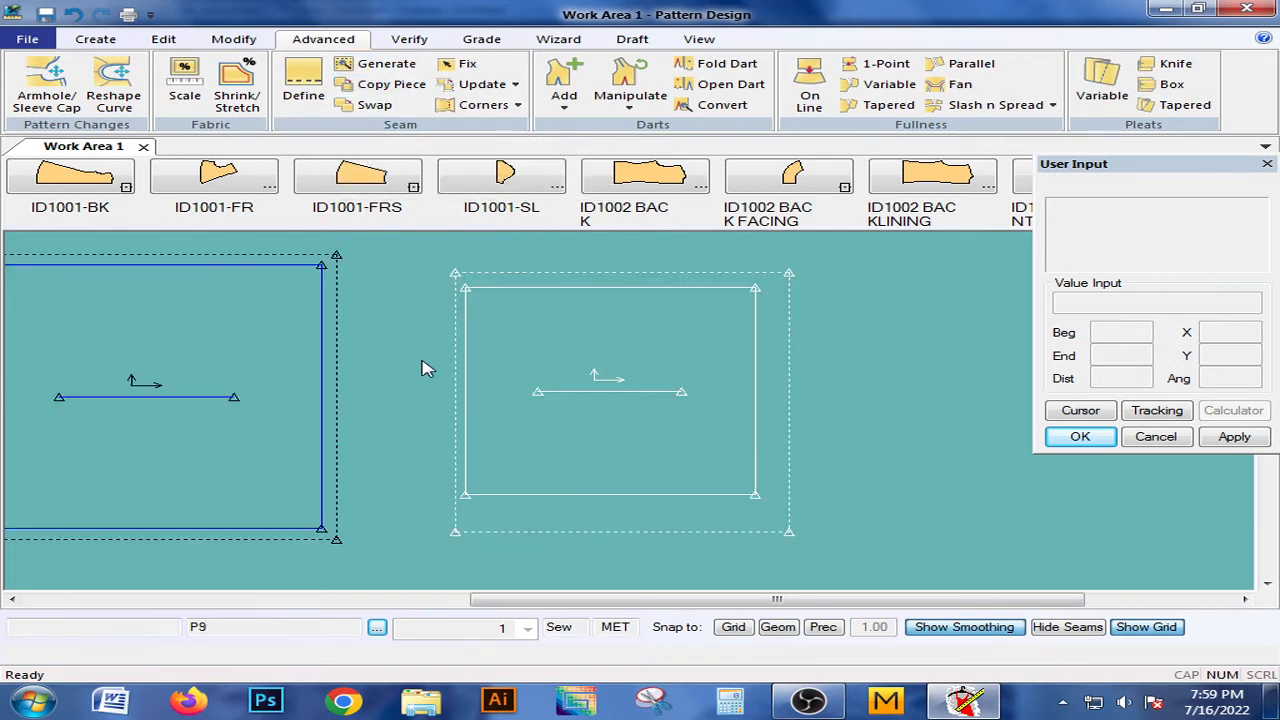
drag(478, 363, 543, 363)
drag(260, 356, 336, 368)
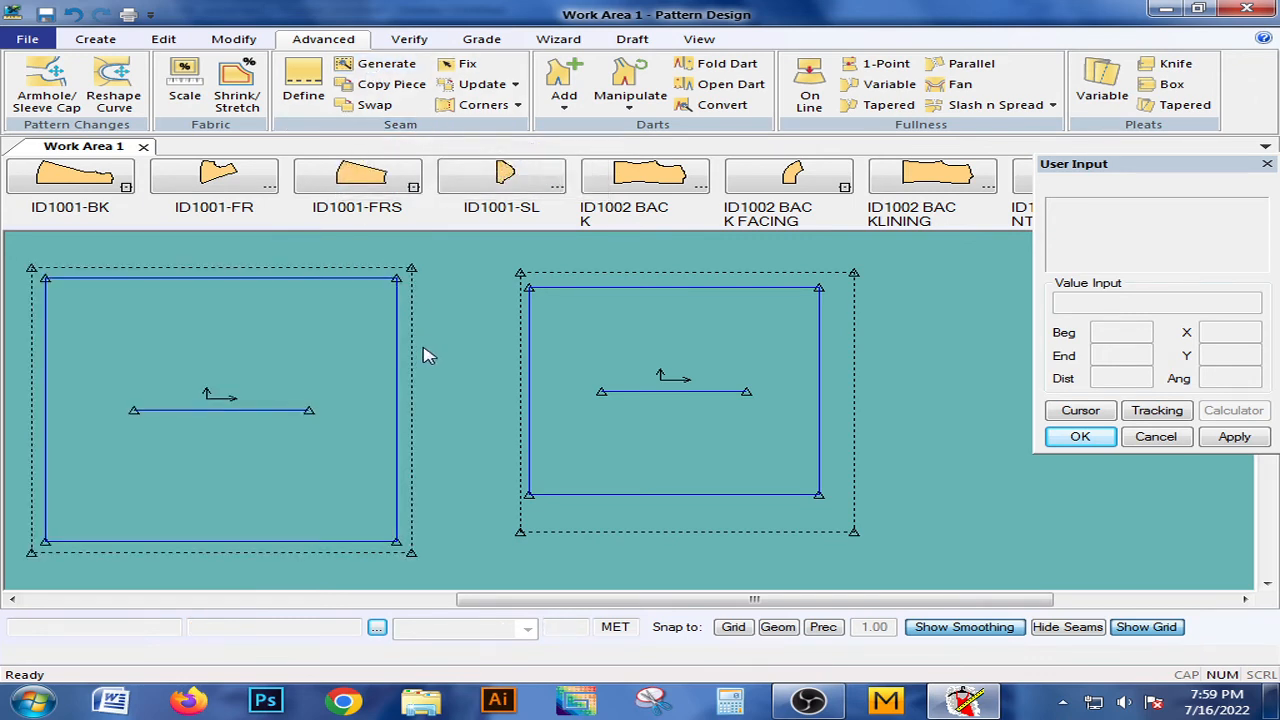
scroll(423, 354, down, 2)
drag(322, 365, 241, 362)
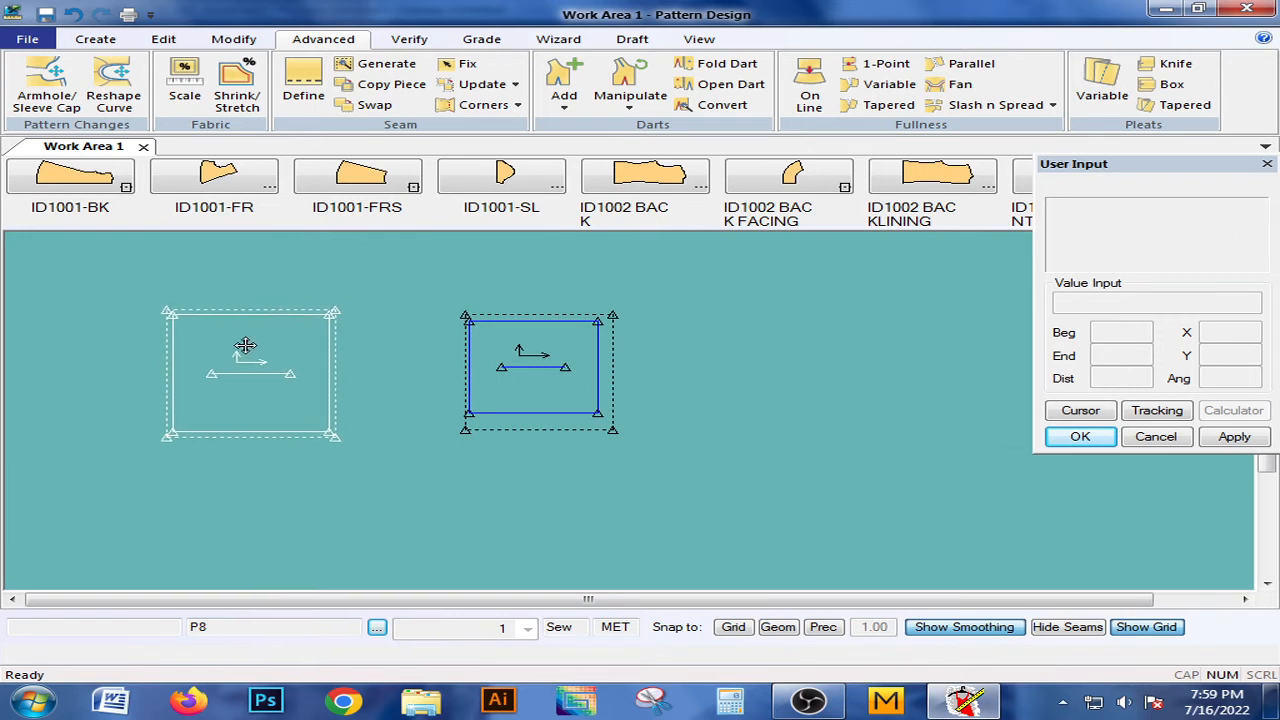
drag(580, 363, 271, 491)
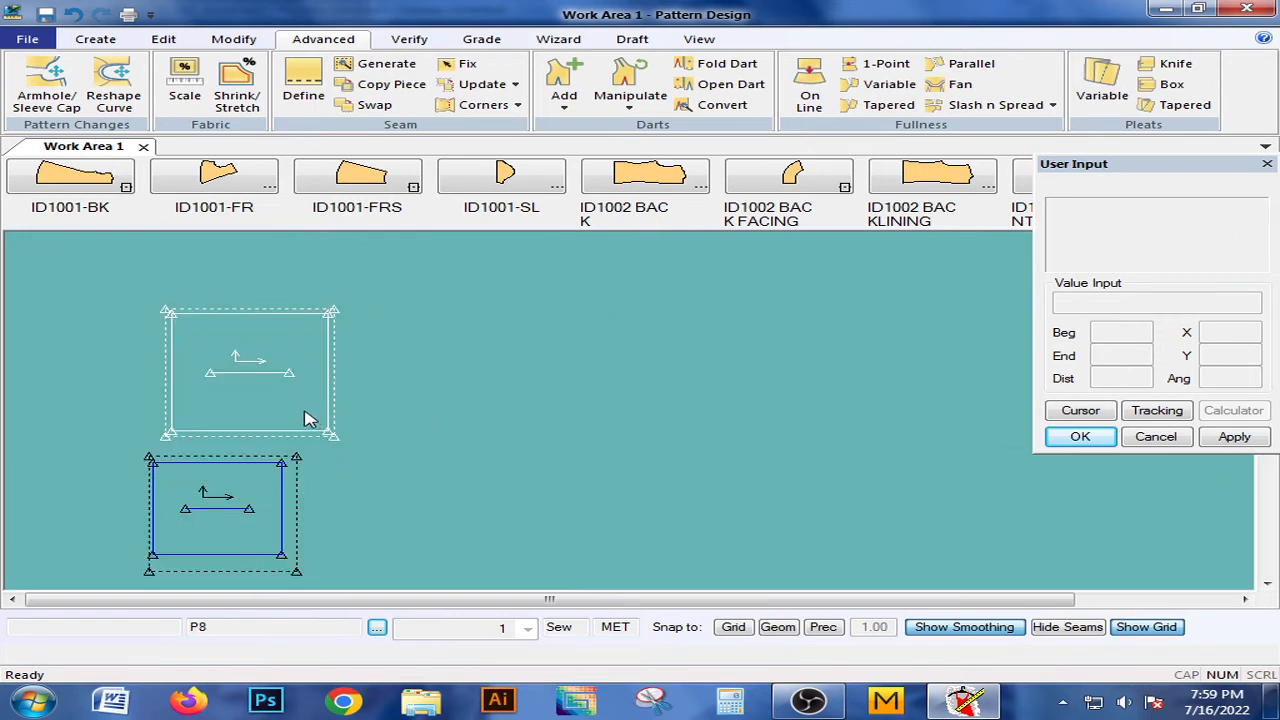
scroll(306, 393, up, 2)
drag(306, 393, 321, 437)
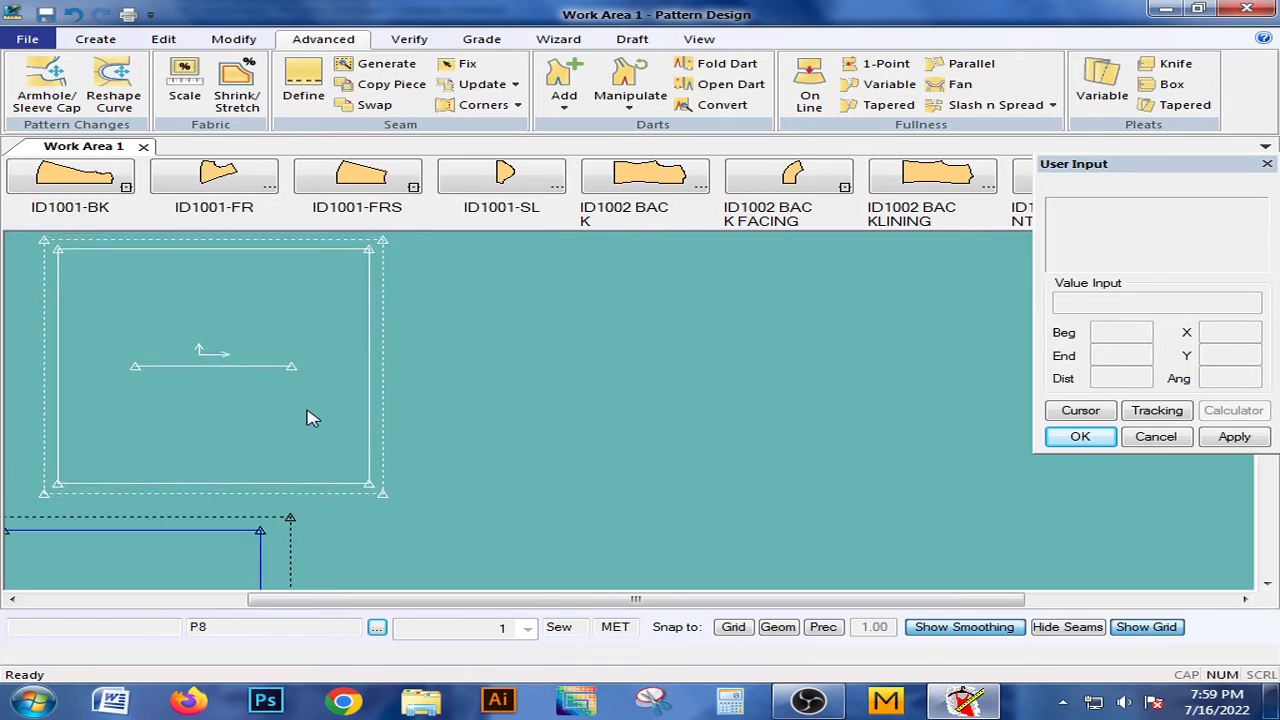
scroll(220, 522, down, 3)
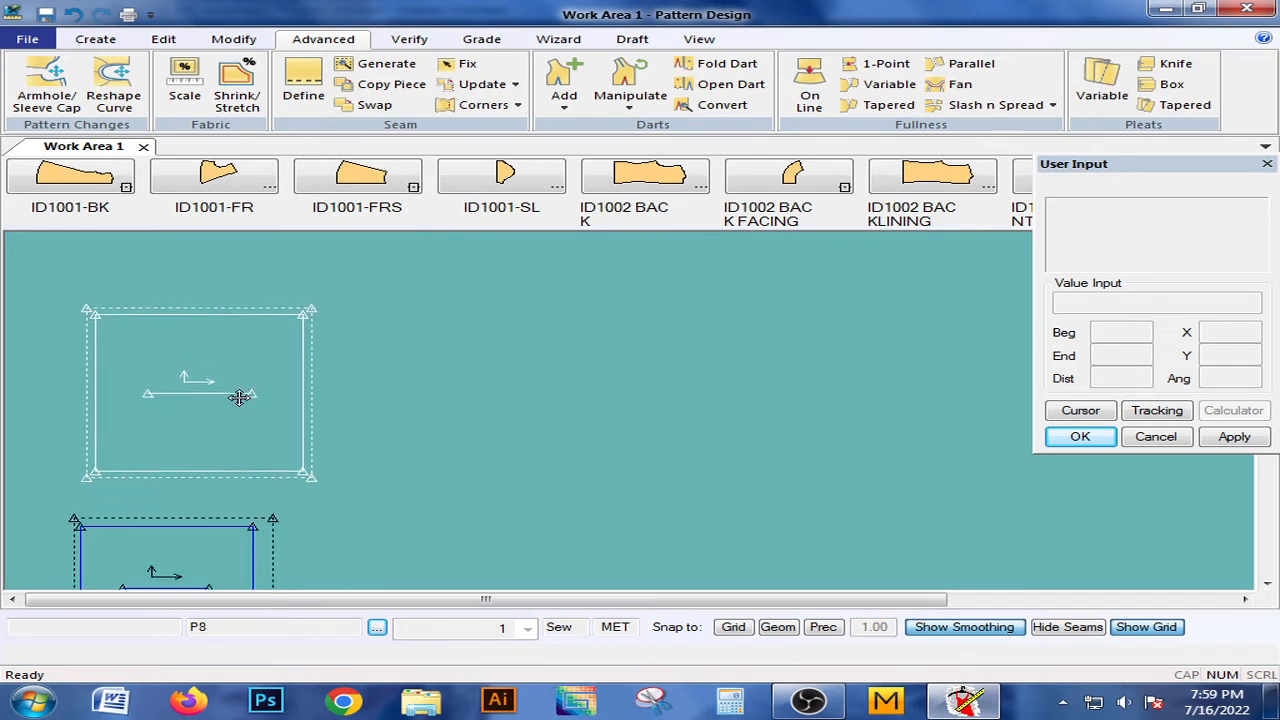
drag(240, 397, 240, 383)
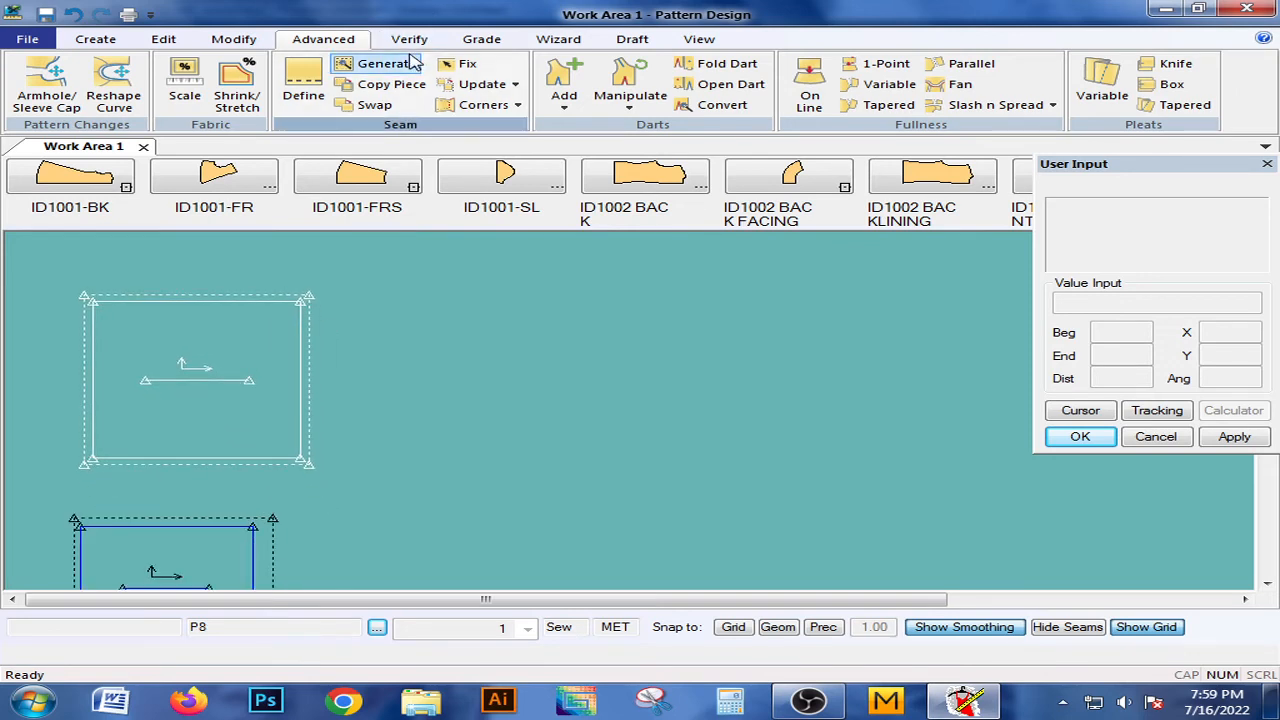
Copy the larger seamed rectangle without seam, using the Copy Original category, and place the copy to the right of the original
click(368, 86)
click(295, 291)
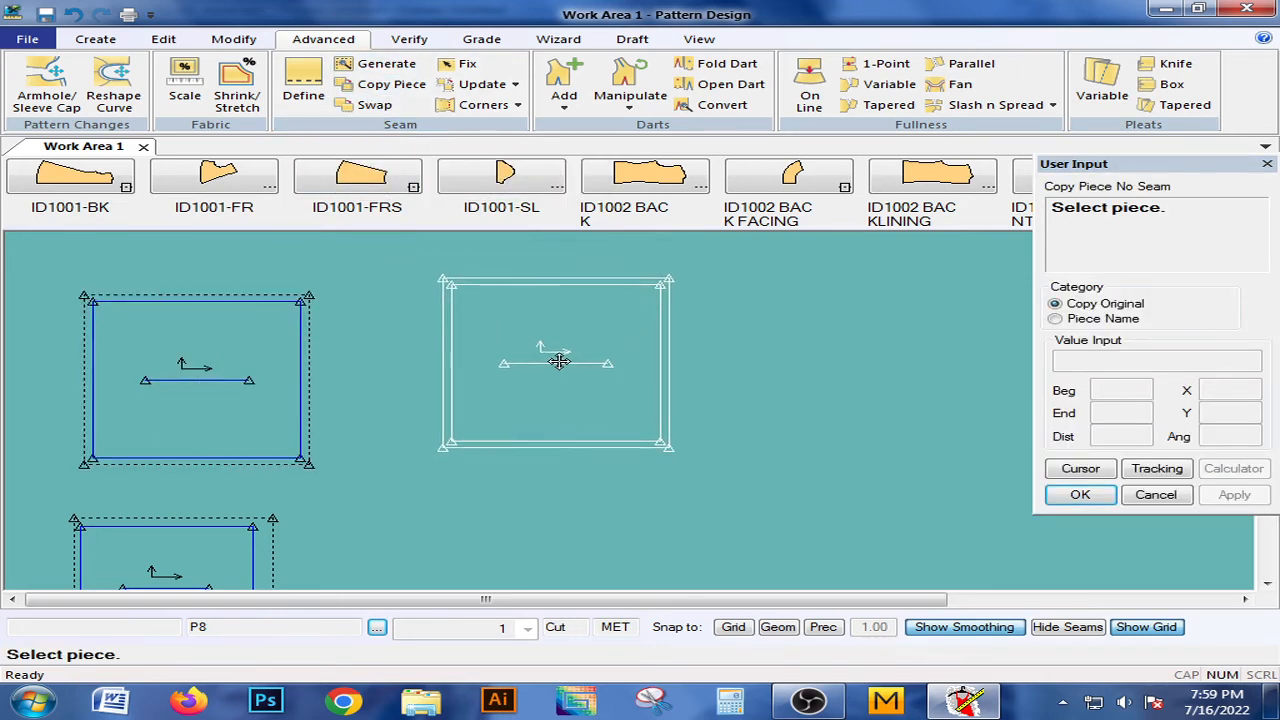
click(550, 350)
right_click(548, 342)
right_click(382, 329)
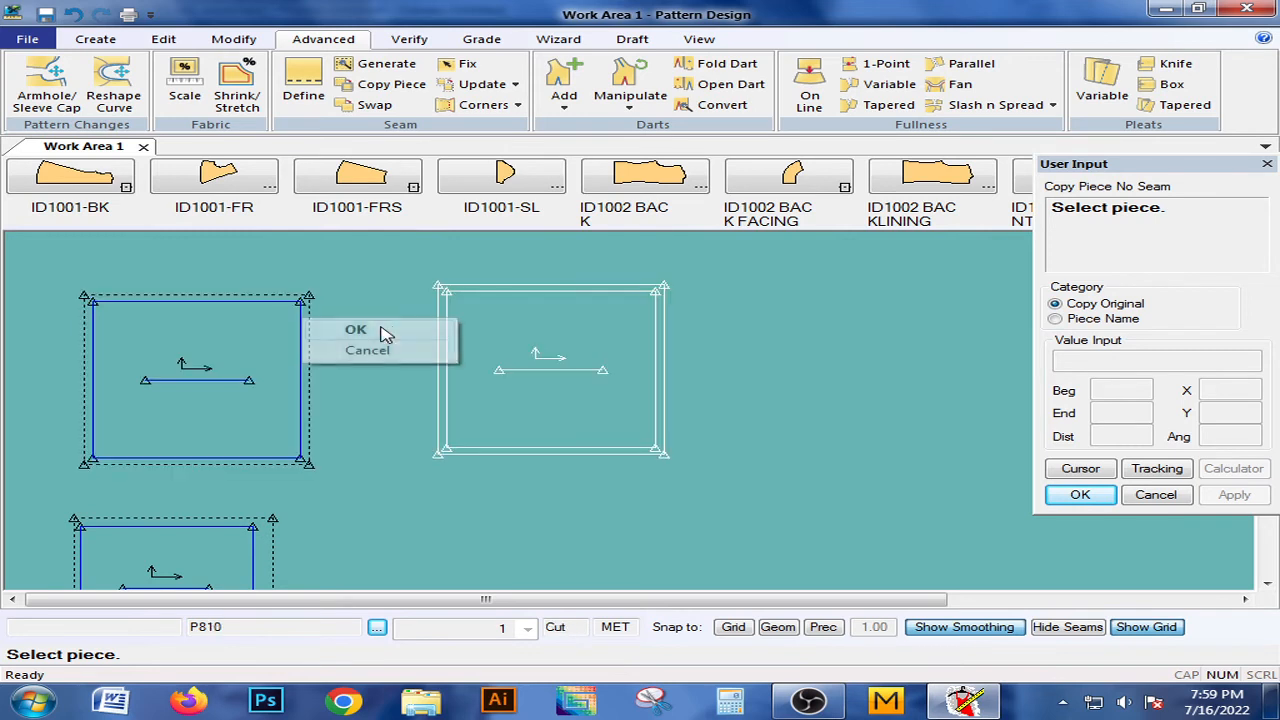
Finish the no-seam copy and adjust the position of the copied rectangle beside the original
click(382, 329)
drag(255, 372, 254, 367)
click(496, 350)
scroll(504, 360, up, 2)
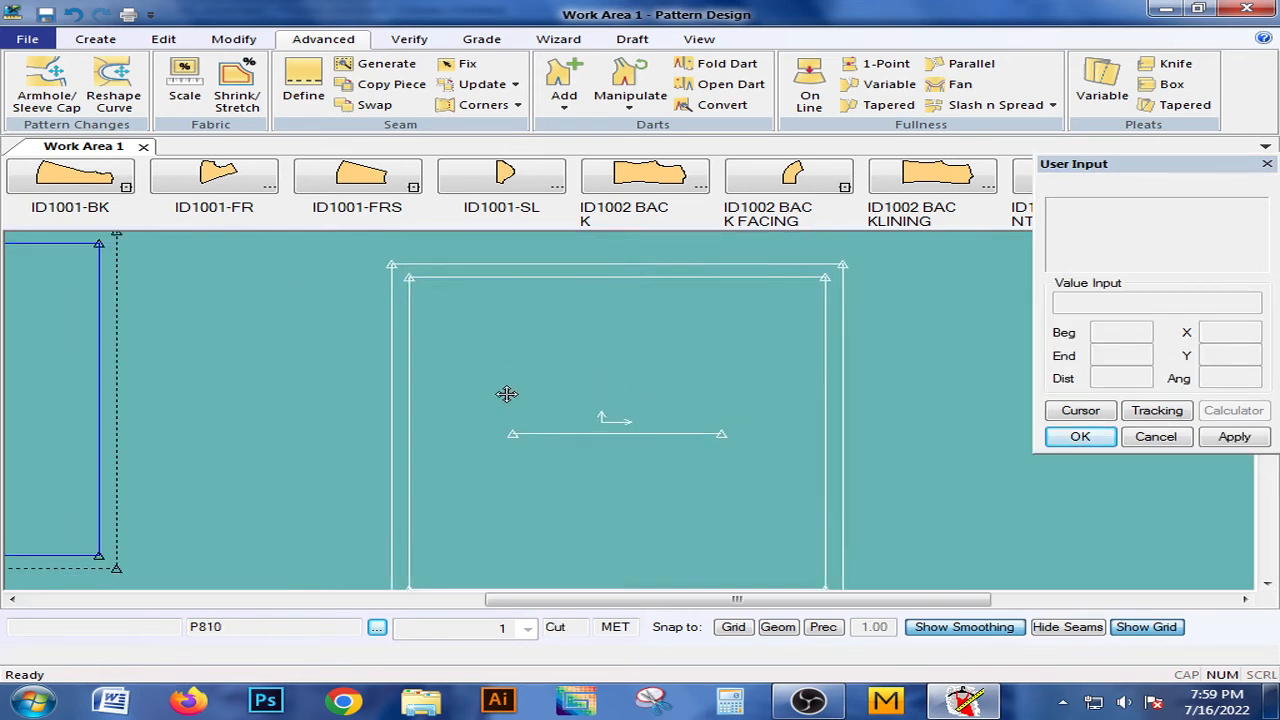
scroll(498, 392, down, 1)
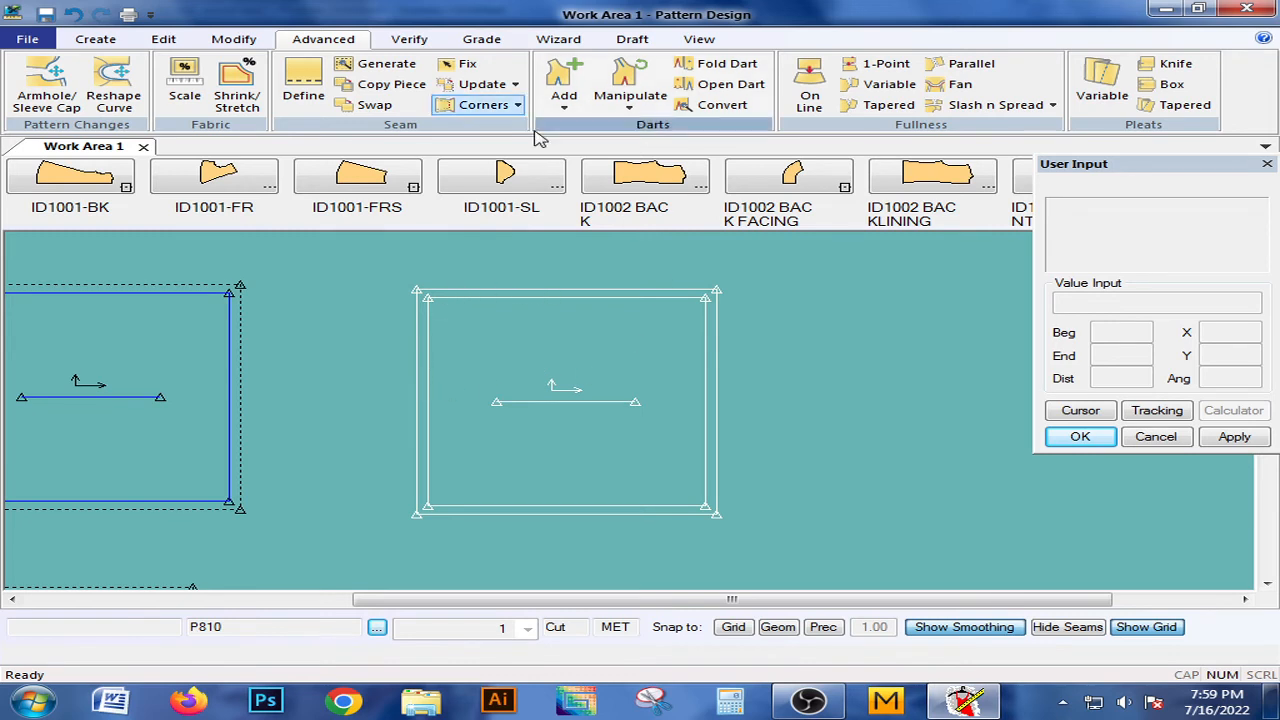
Generate the seam properties for the copied rectangle and end the command
click(374, 63)
right_click(572, 351)
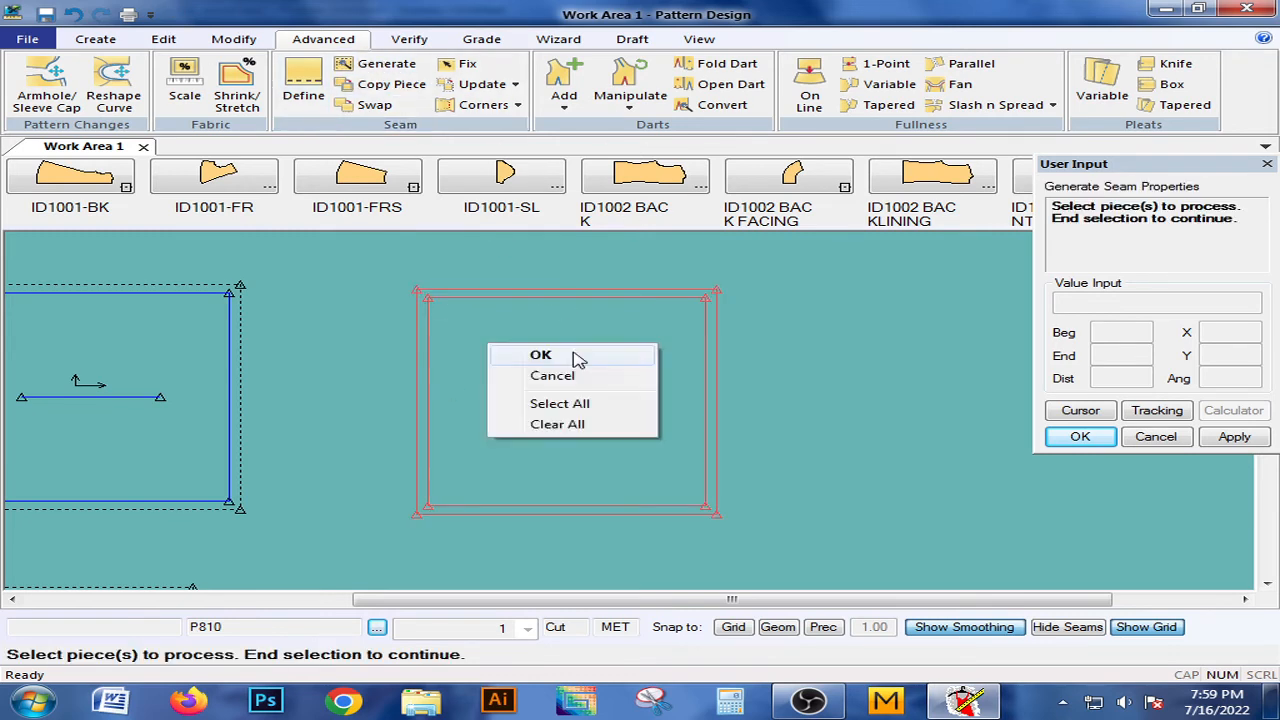
click(571, 354)
right_click(563, 334)
click(563, 340)
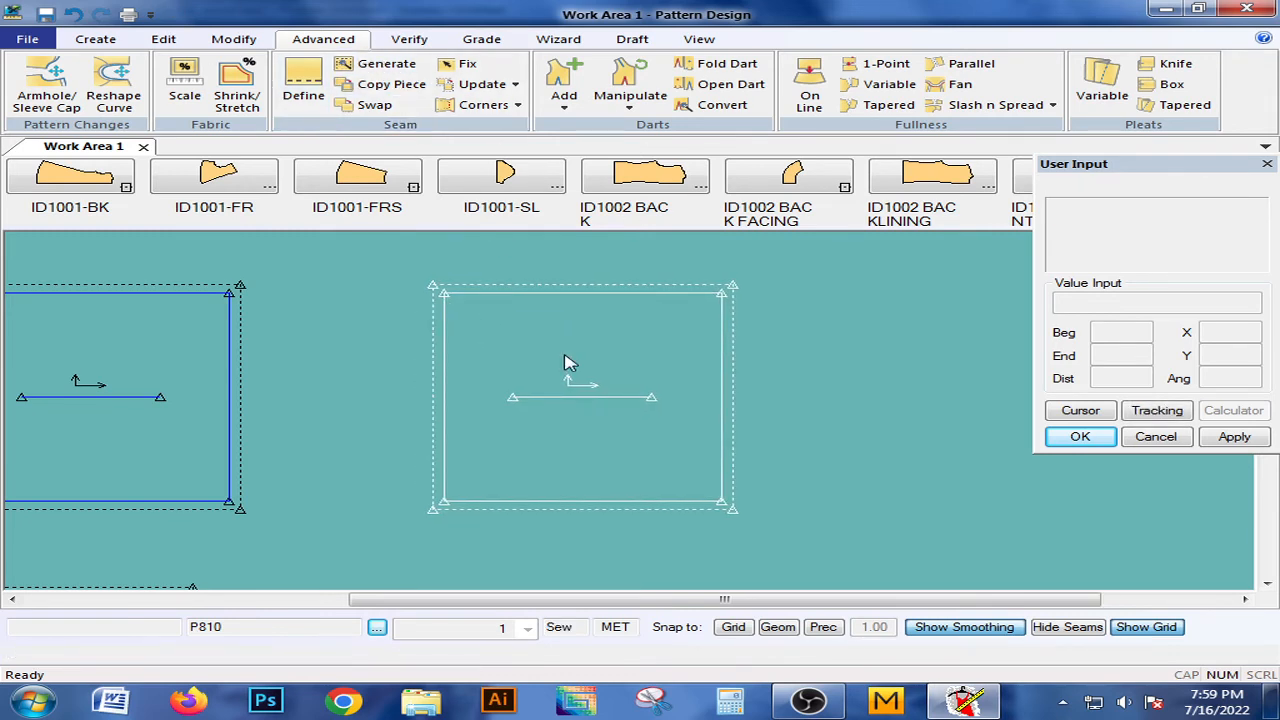
Rearrange the three rectangles, keeping the two seamed originals stacked and the copy in free space beside them
drag(553, 359, 617, 343)
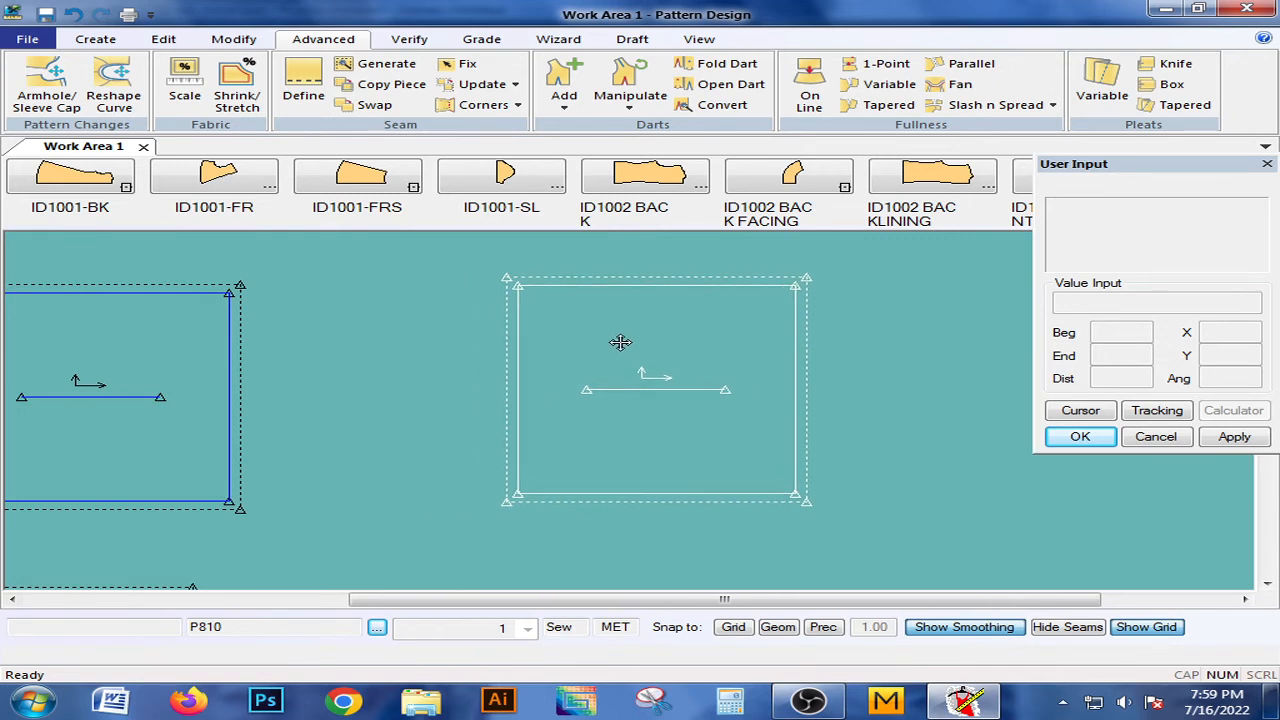
scroll(557, 371, down, 2)
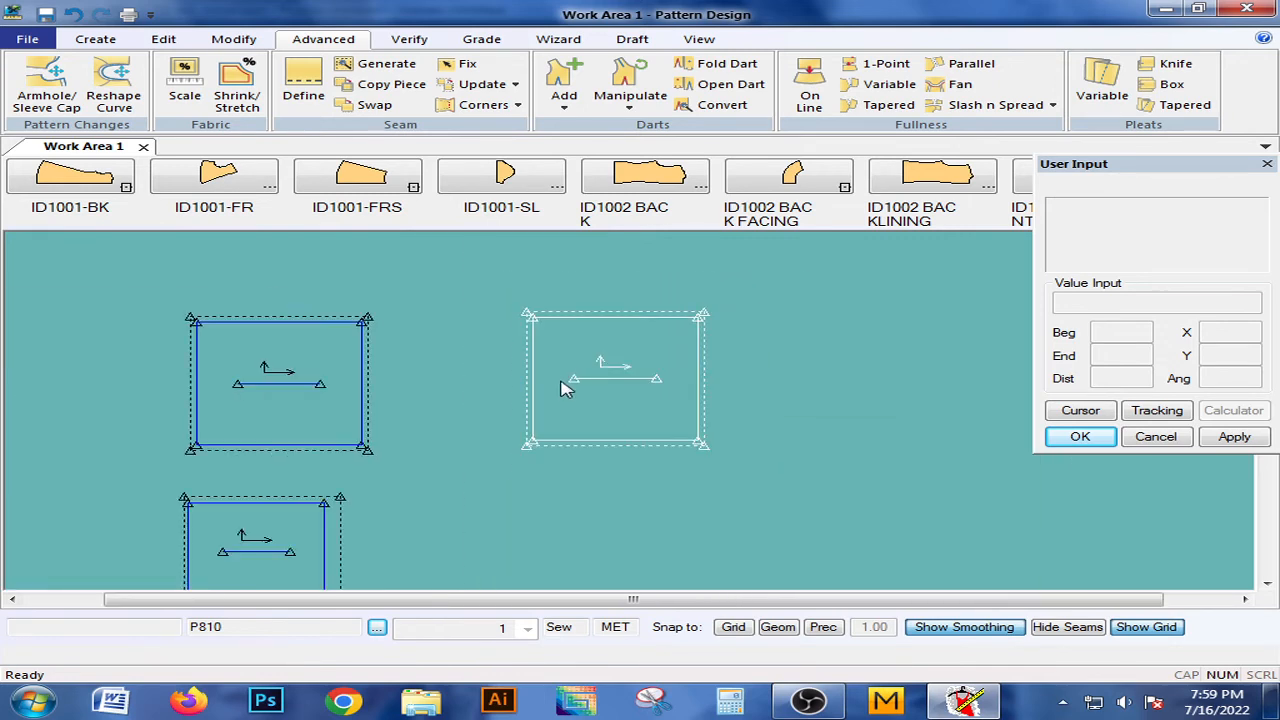
drag(563, 387, 577, 365)
drag(294, 435, 257, 380)
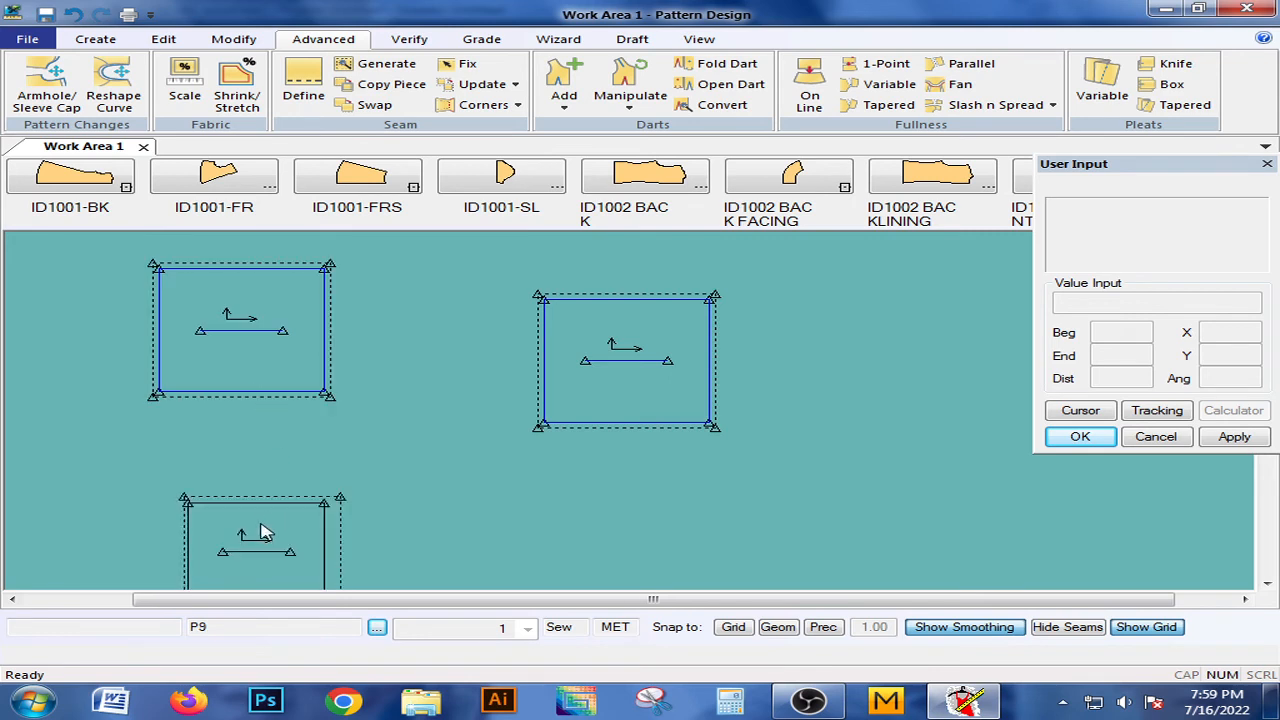
drag(261, 533, 244, 454)
drag(277, 389, 289, 381)
scroll(289, 388, up, 3)
scroll(285, 370, down, 2)
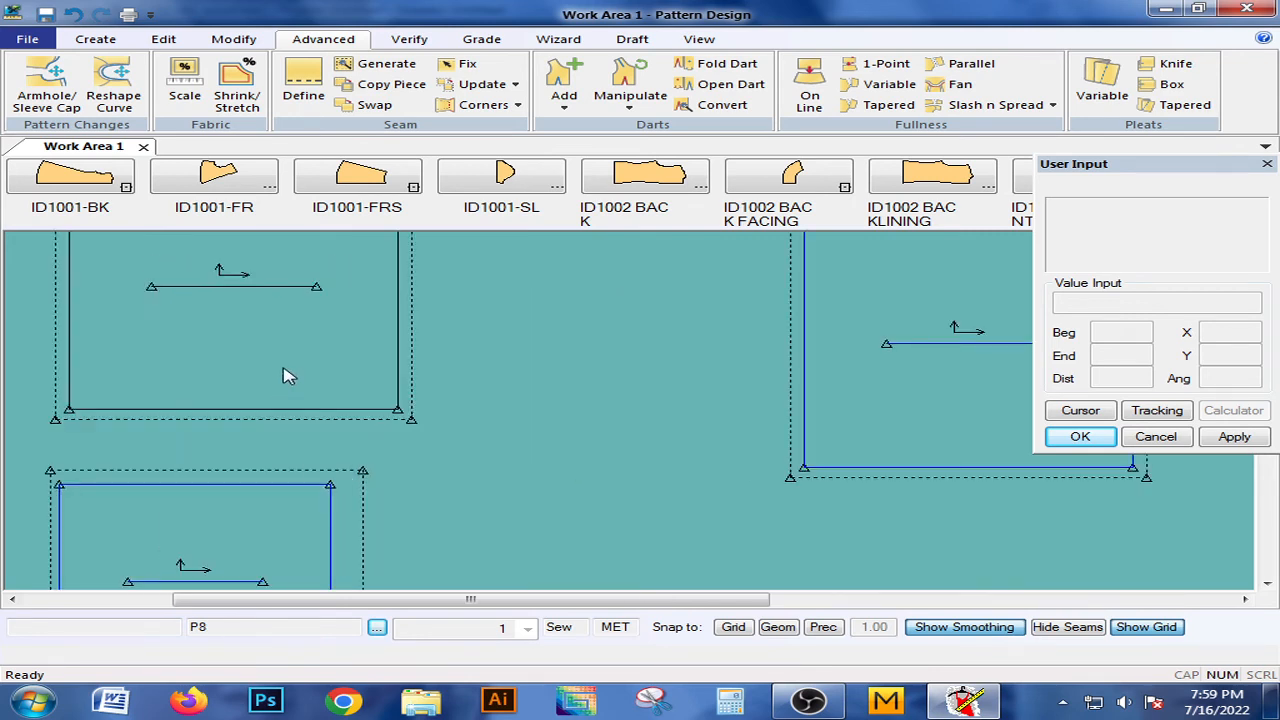
drag(262, 400, 264, 491)
click(263, 429)
click(334, 366)
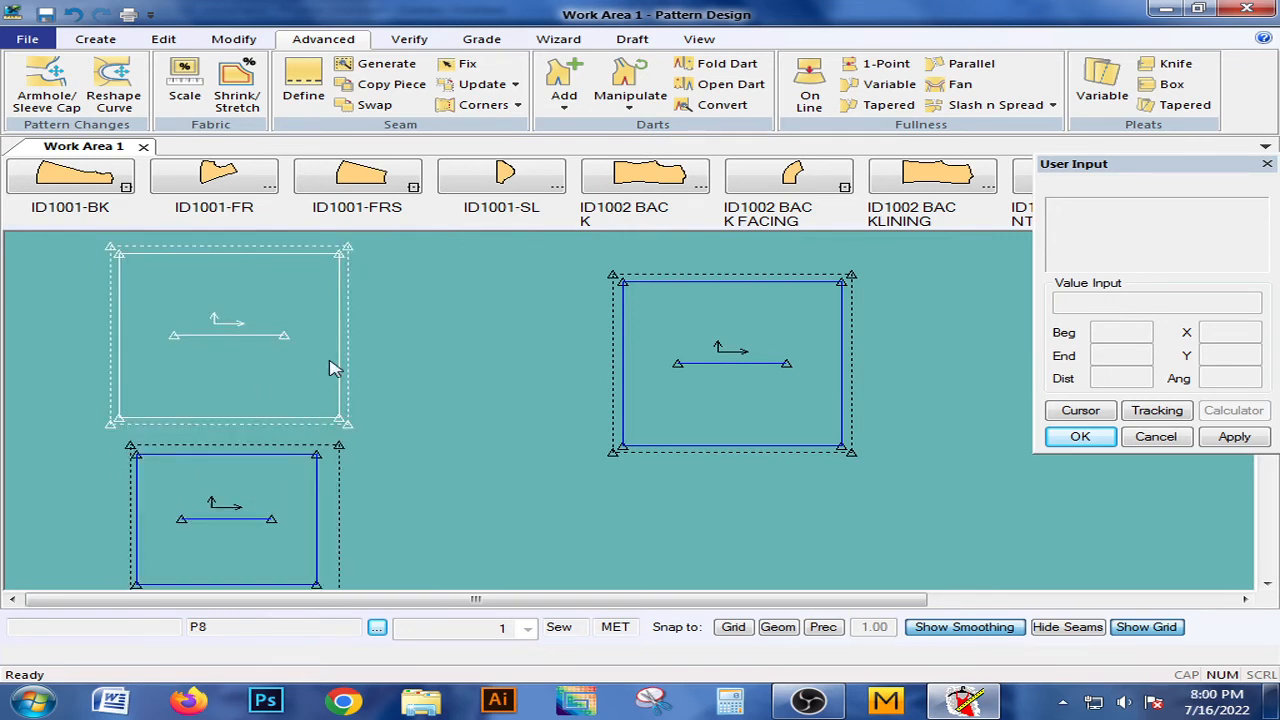
drag(334, 366, 266, 366)
click(630, 388)
drag(678, 380, 523, 371)
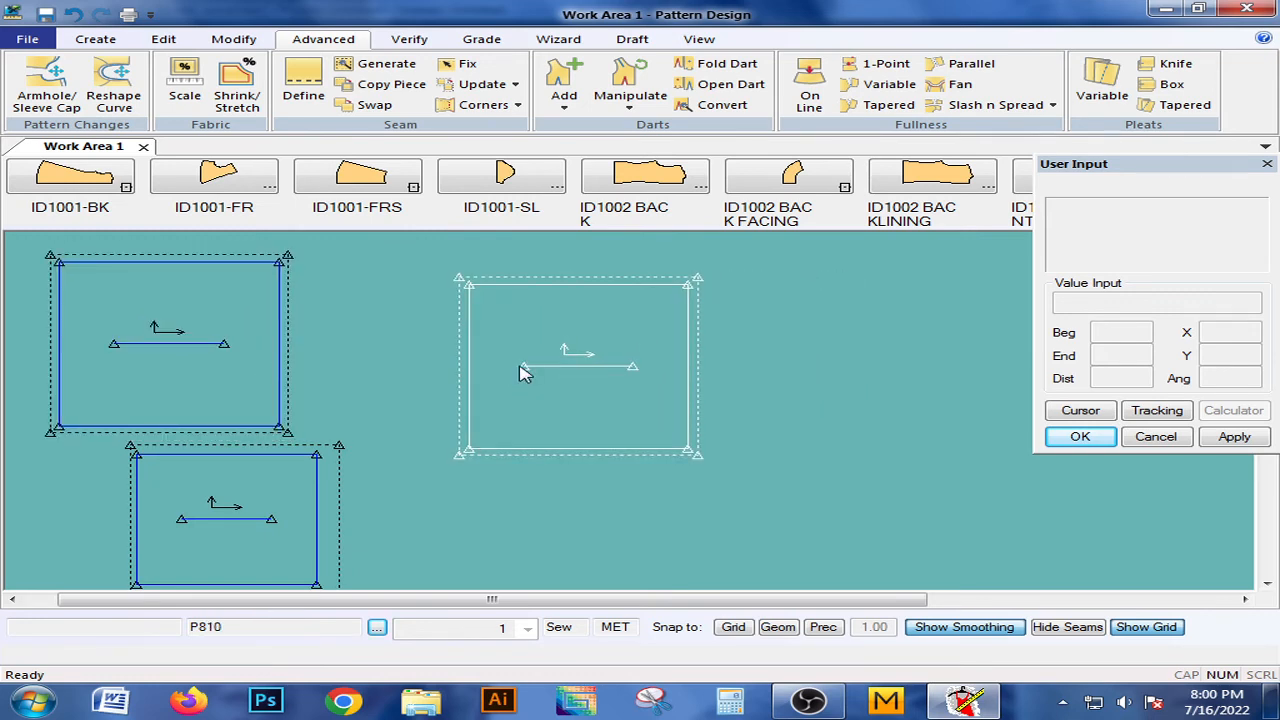
click(374, 107)
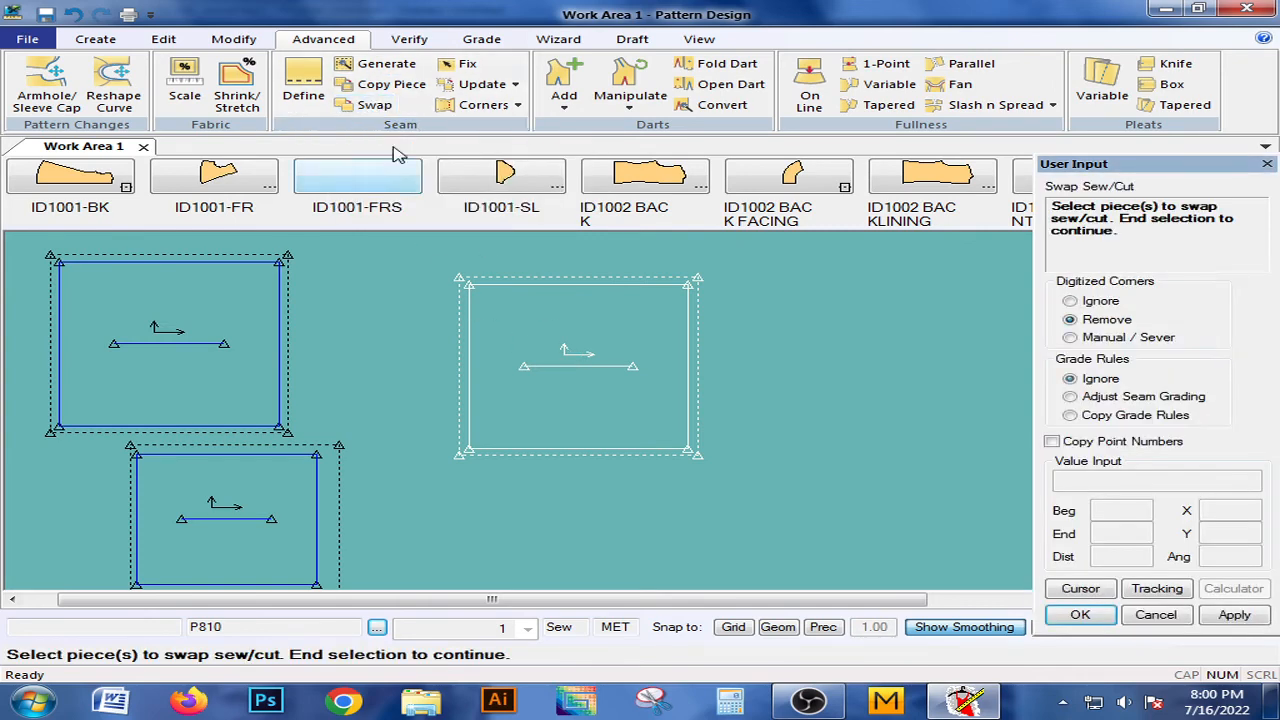
click(528, 292)
right_click(528, 294)
click(500, 300)
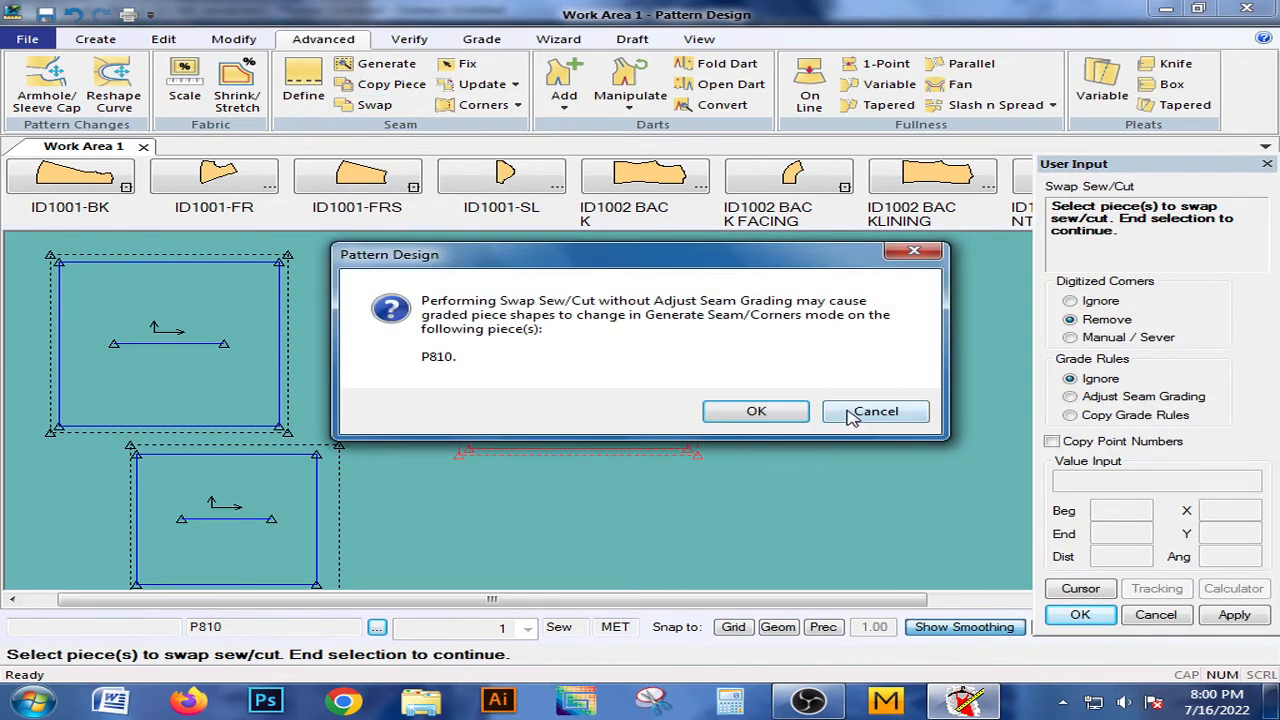
click(851, 416)
Swap the sew and cut lines of the larger original rectangle and move both large rectangles farther right
click(229, 330)
right_click(229, 333)
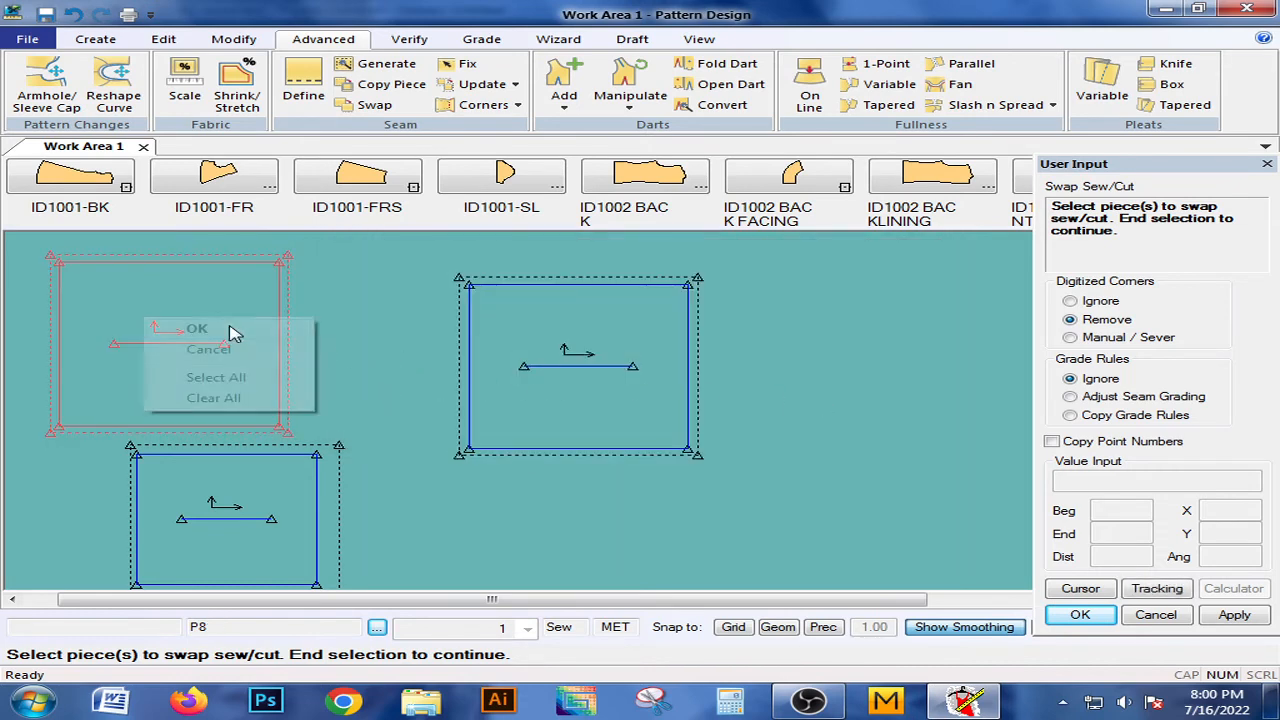
click(197, 329)
right_click(234, 306)
click(203, 304)
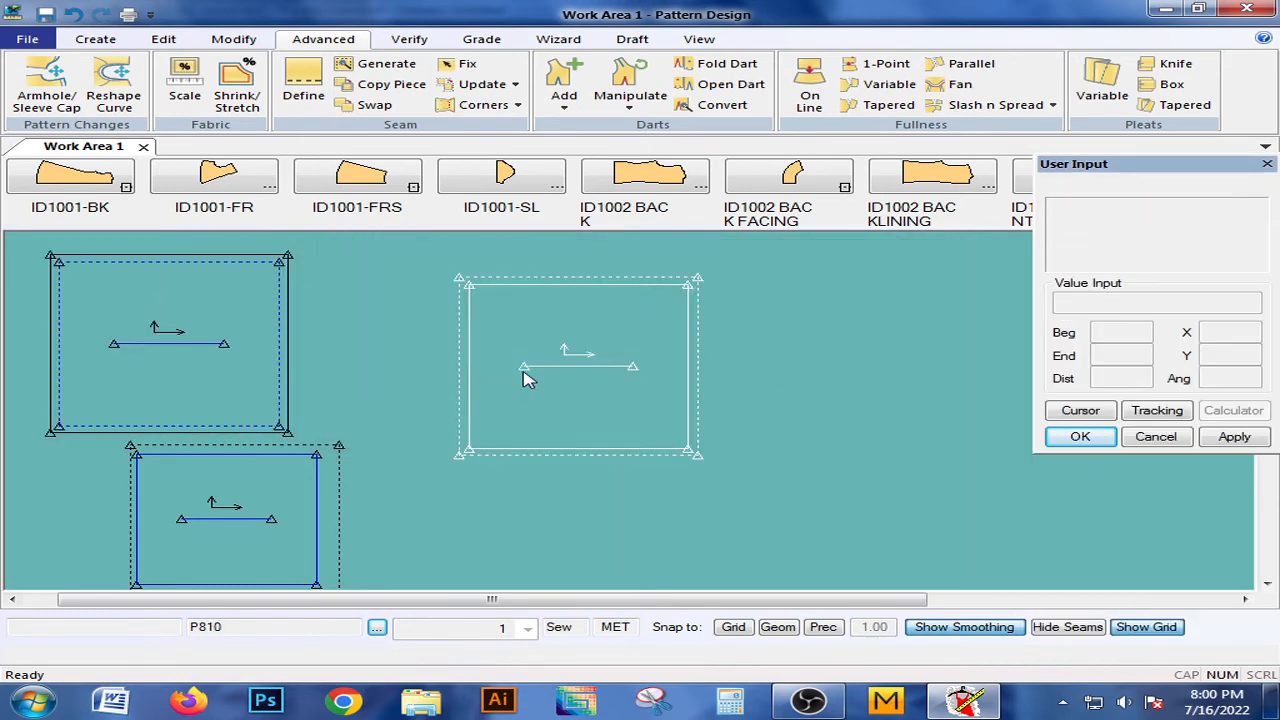
drag(523, 374, 771, 417)
drag(231, 360, 583, 350)
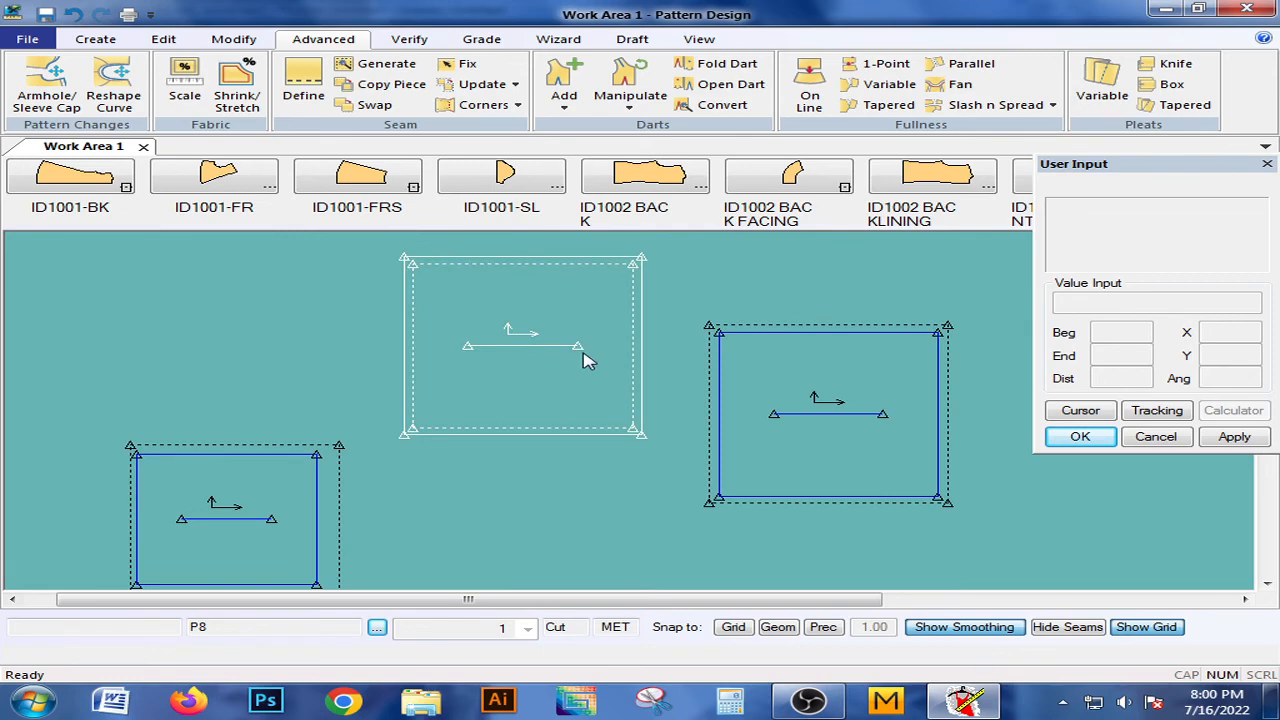
Undo the moves of both large rectangles and the sew/cut swap
right_click(480, 393)
click(560, 40)
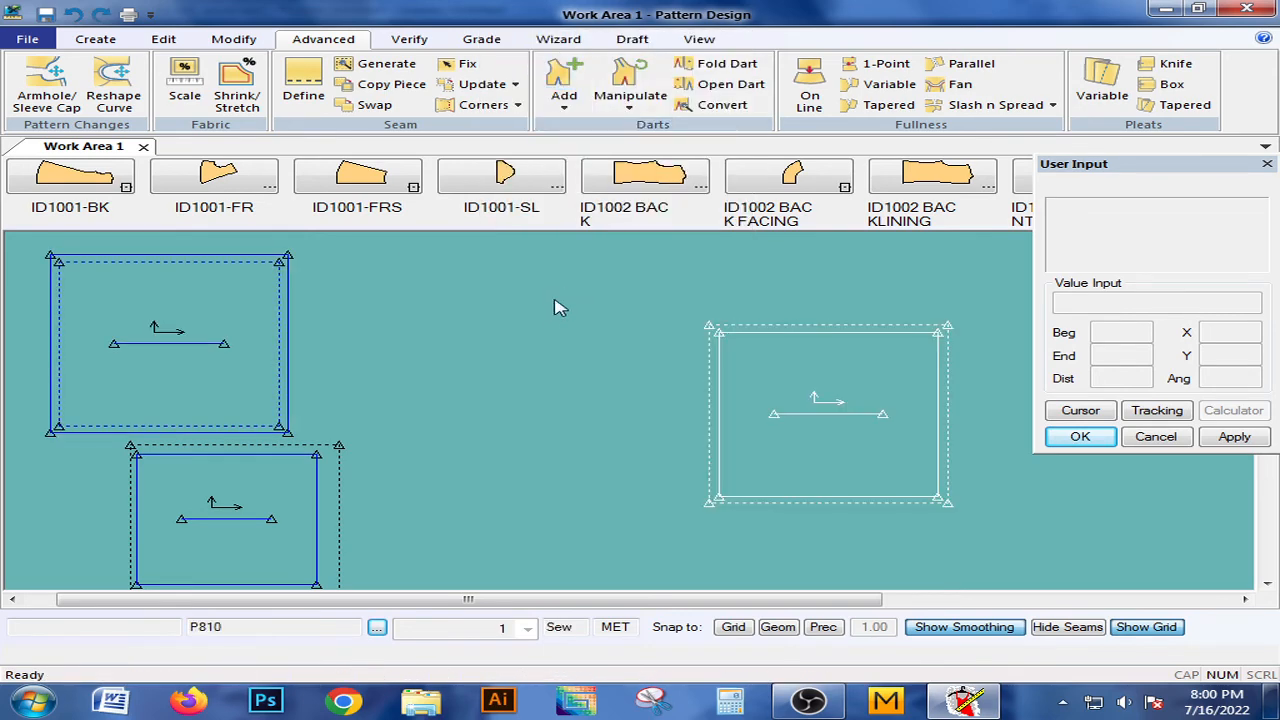
right_click(548, 308)
click(625, 318)
right_click(588, 298)
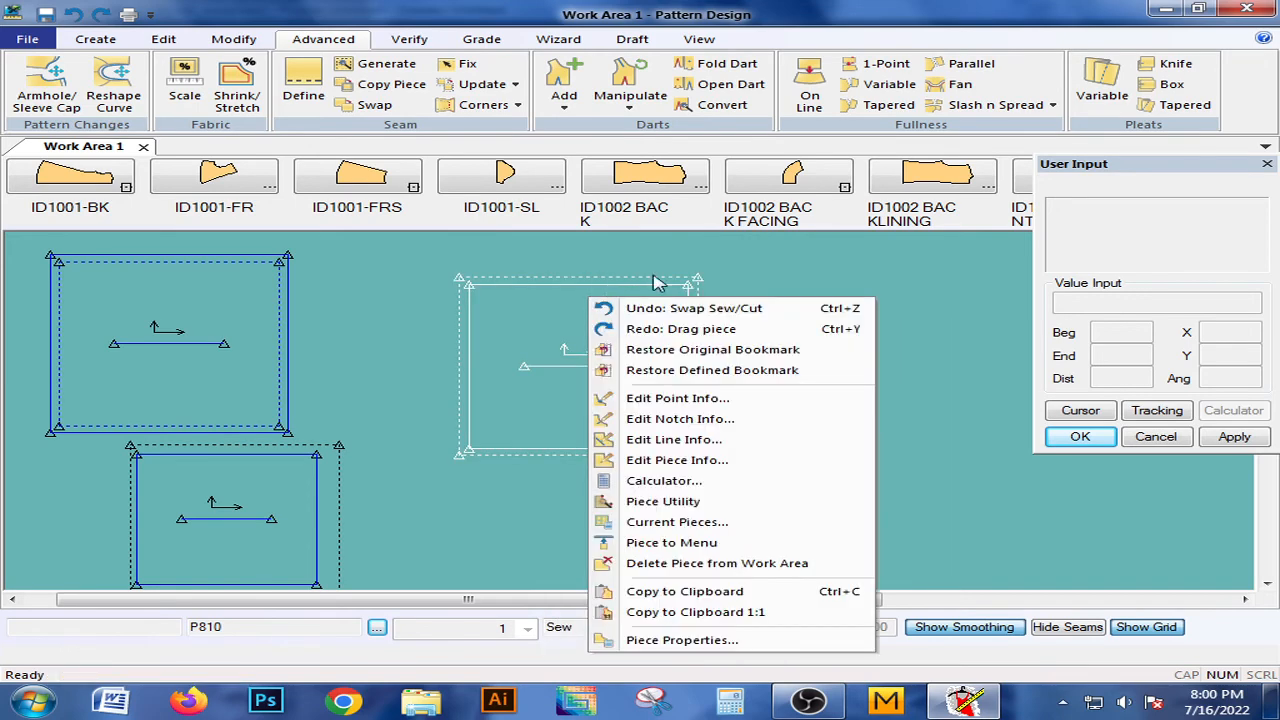
click(676, 313)
Move the copied rectangle far to the right and place the larger original in the middle of the work area
drag(257, 346, 301, 336)
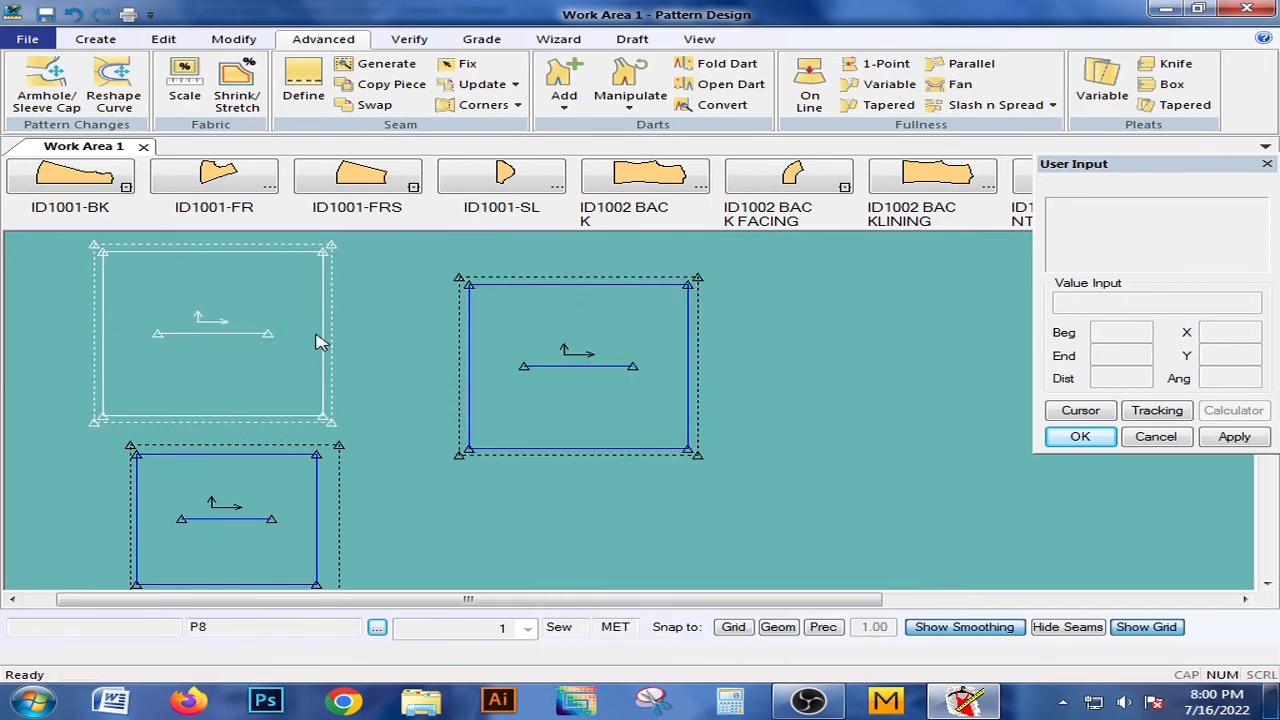
drag(574, 336, 1075, 489)
drag(206, 346, 578, 384)
scroll(575, 380, up, 2)
scroll(550, 385, down, 1)
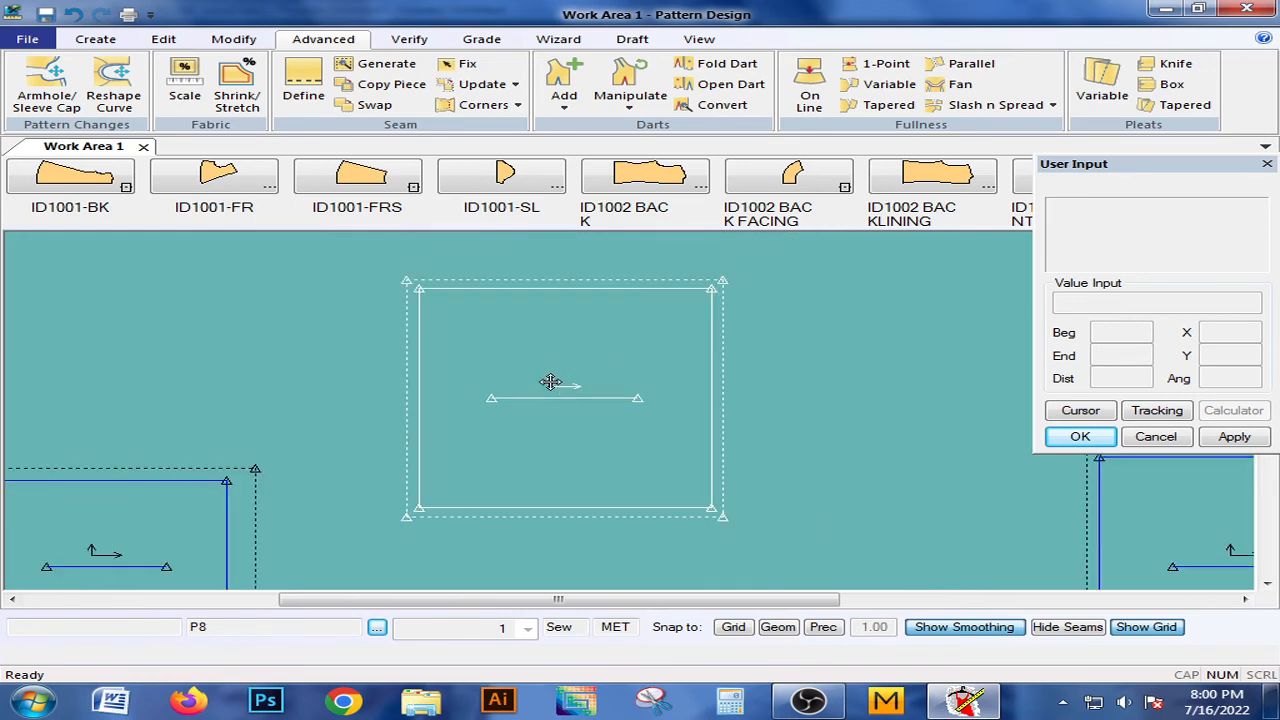
click(554, 378)
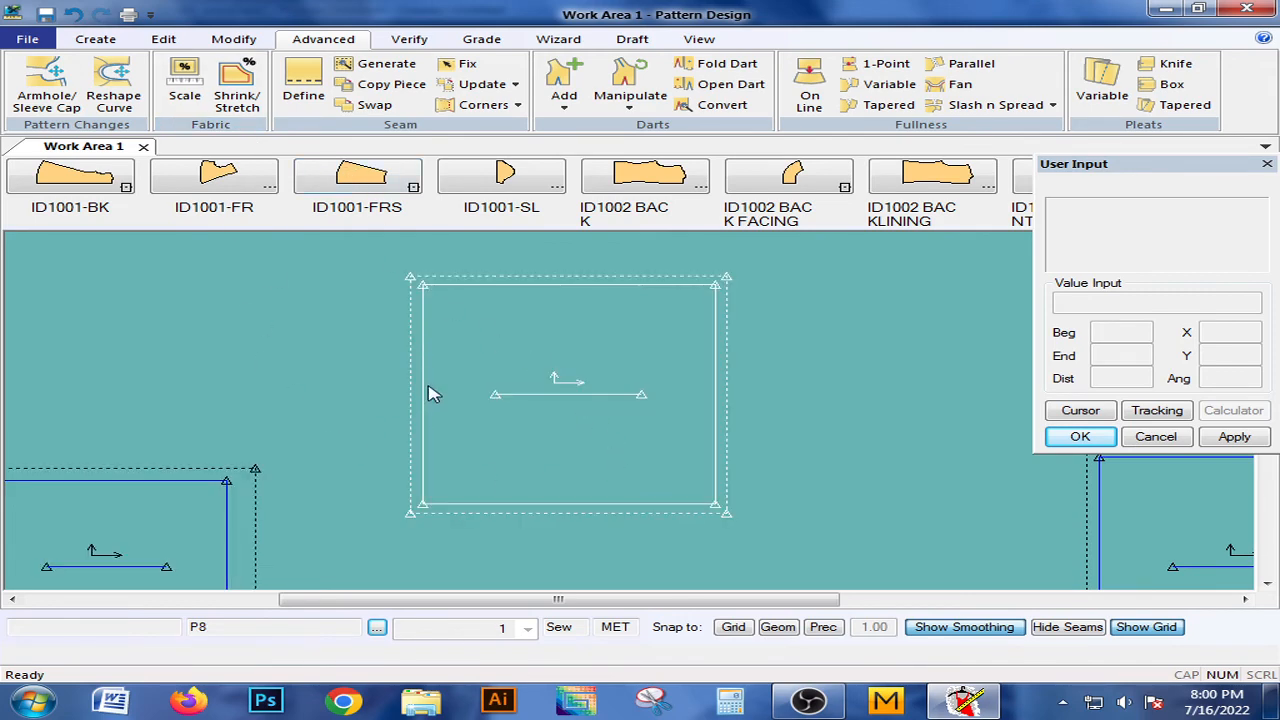
Swap the sew and cut lines of the larger original rectangle and end the command
click(372, 104)
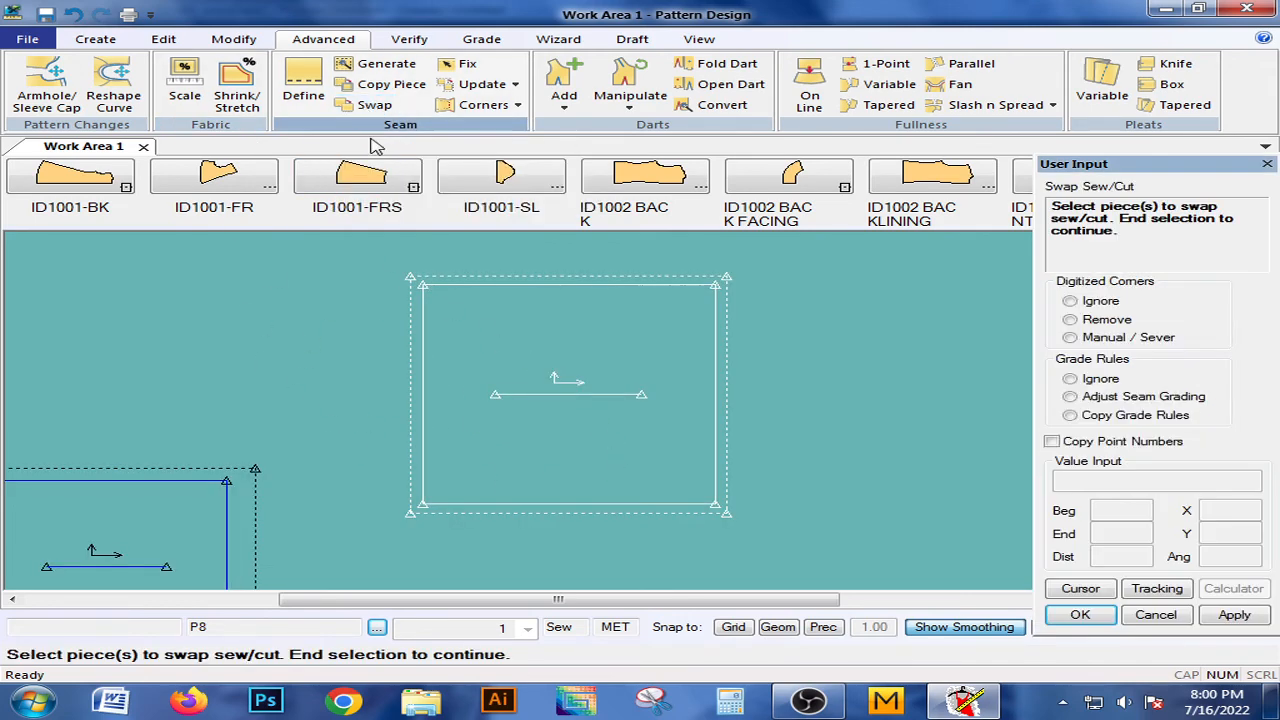
click(465, 347)
right_click(465, 345)
click(466, 341)
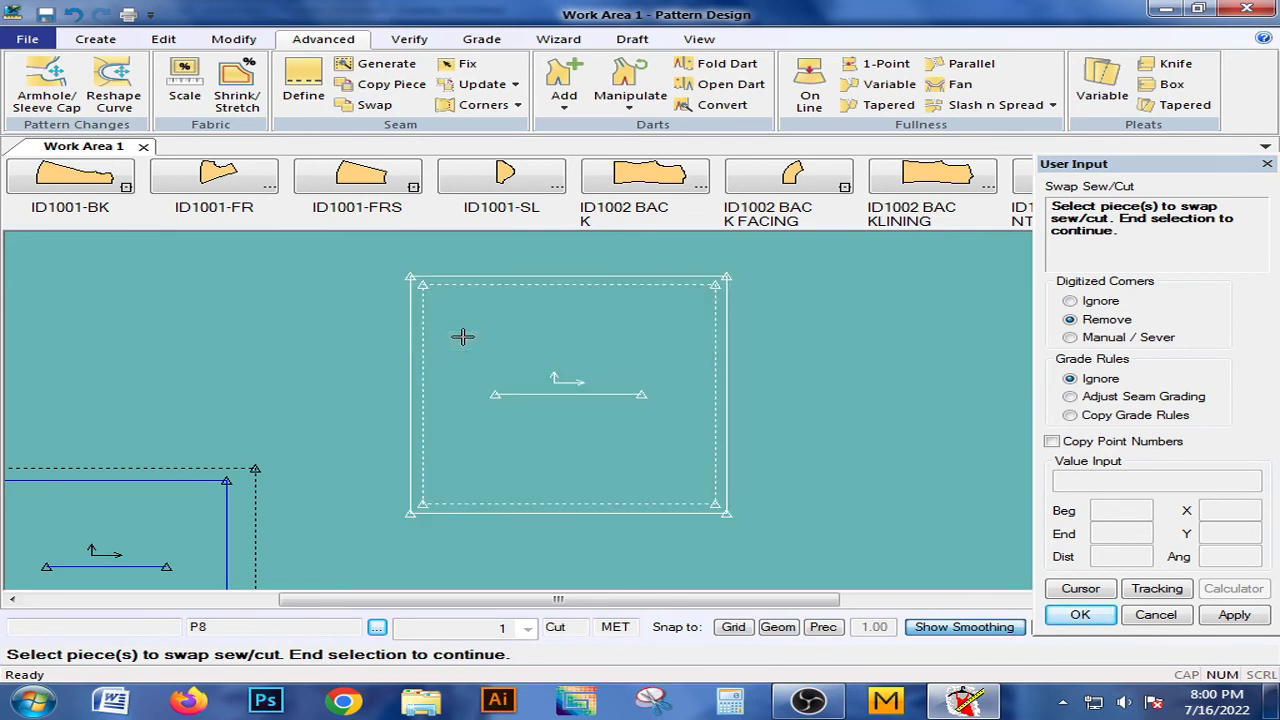
right_click(475, 335)
click(475, 333)
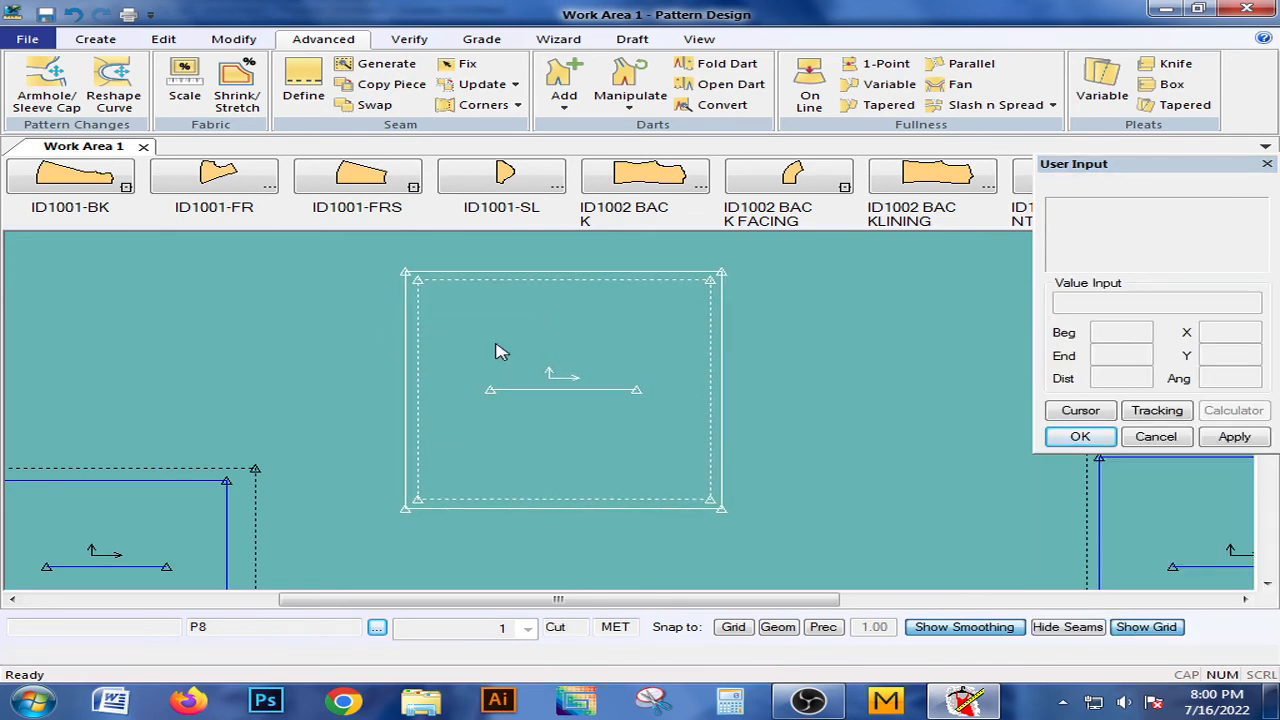
click(370, 103)
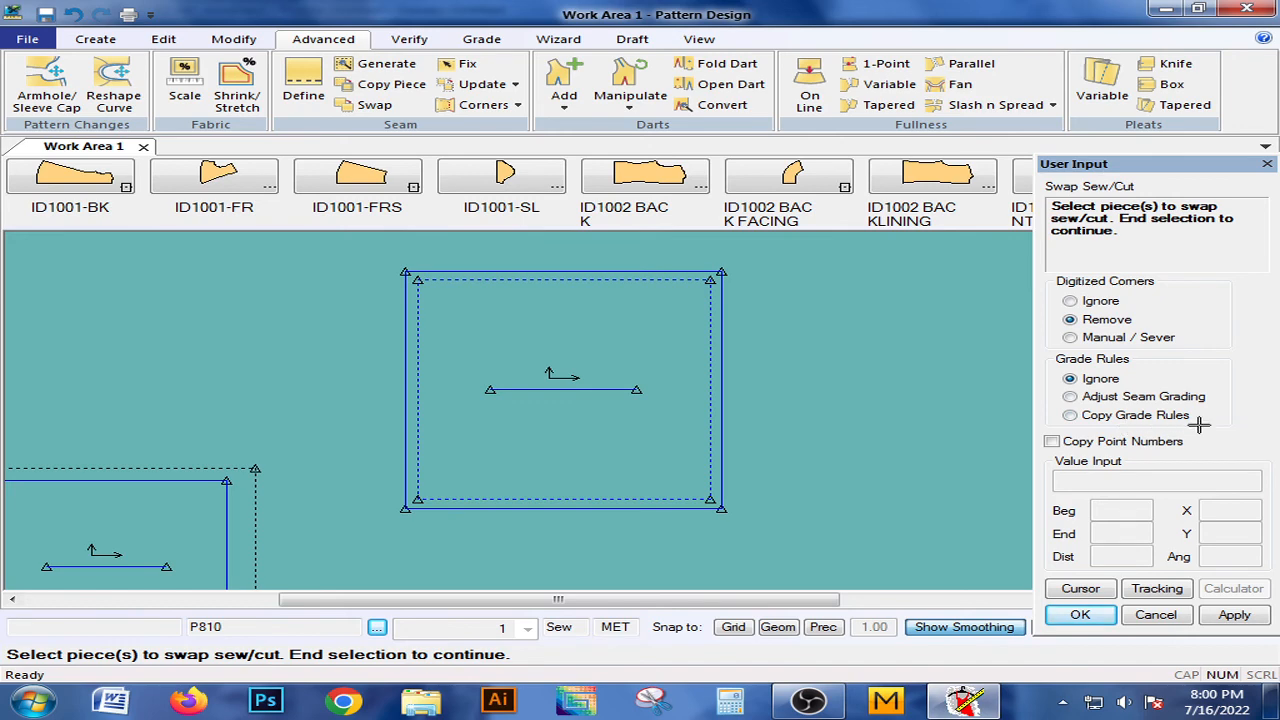
click(766, 350)
right_click(462, 338)
click(514, 356)
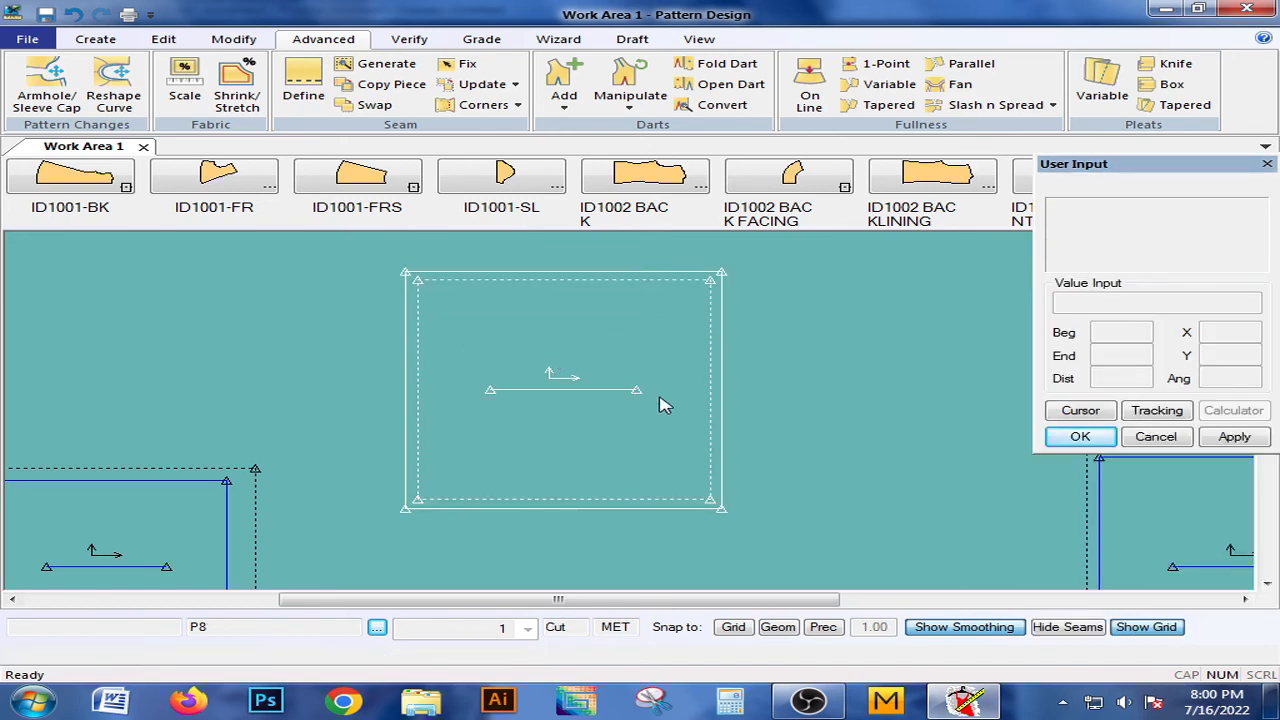
Place the copied rectangle over the smaller one, leaving the rectangle with swapped seam lines standing alone
click(182, 502)
scroll(254, 393, down, 4)
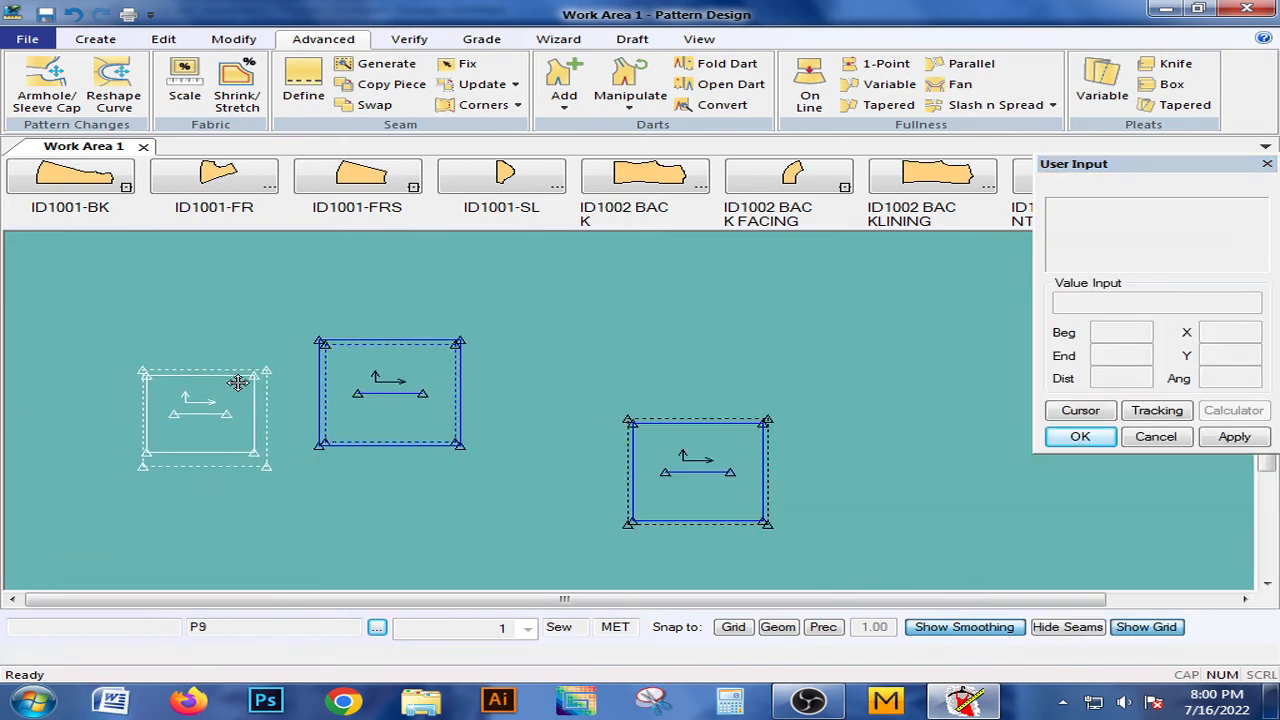
click(223, 372)
click(410, 391)
scroll(426, 376, up, 3)
click(452, 396)
click(971, 509)
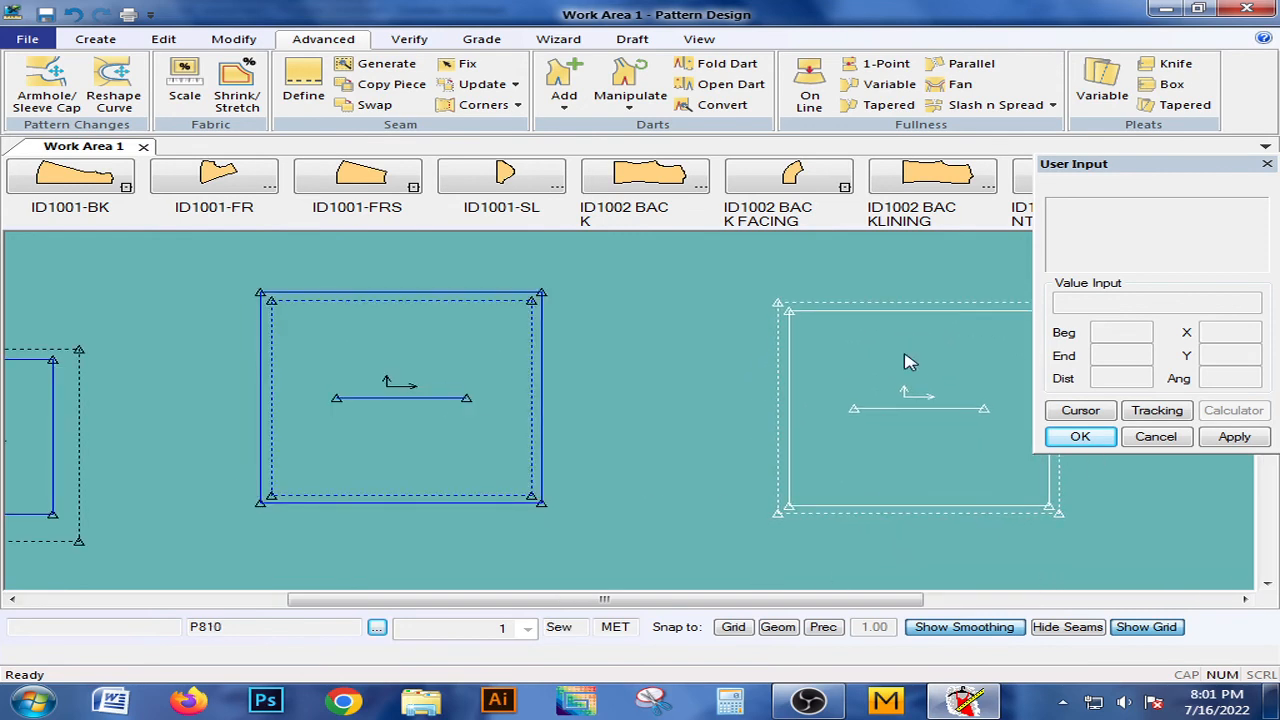
scroll(905, 362, down, 3)
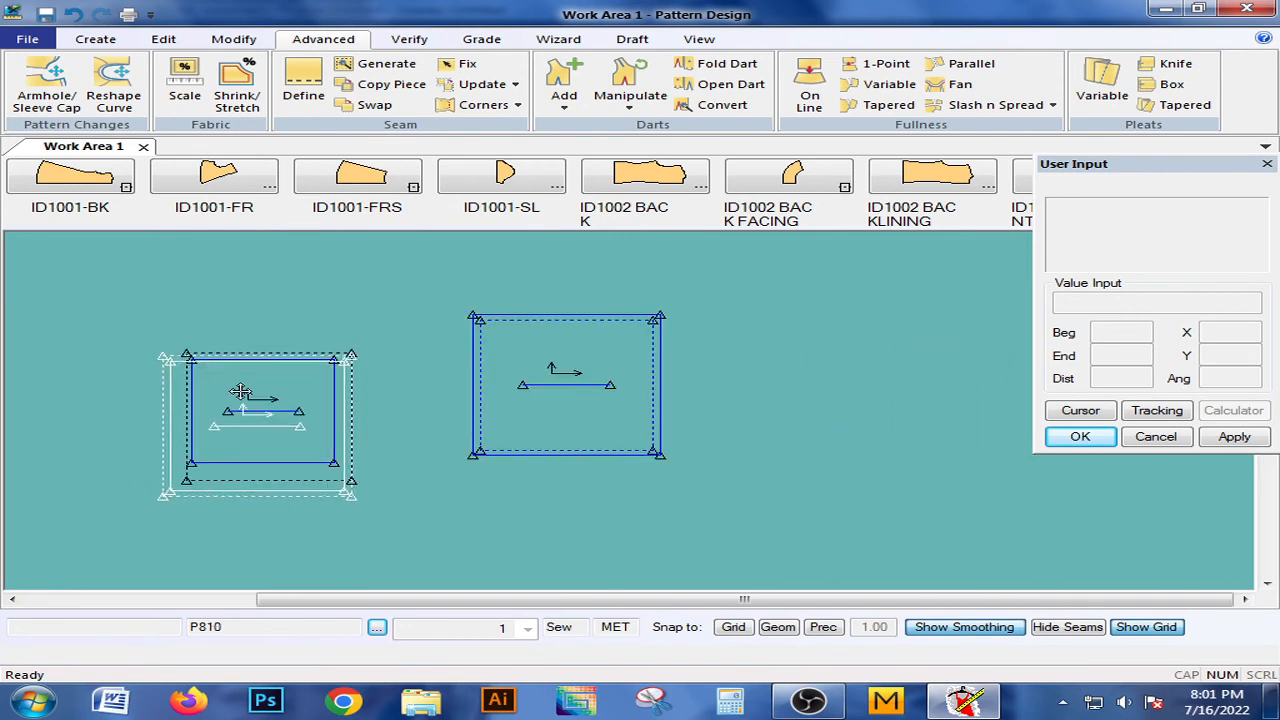
scroll(530, 360, up, 3)
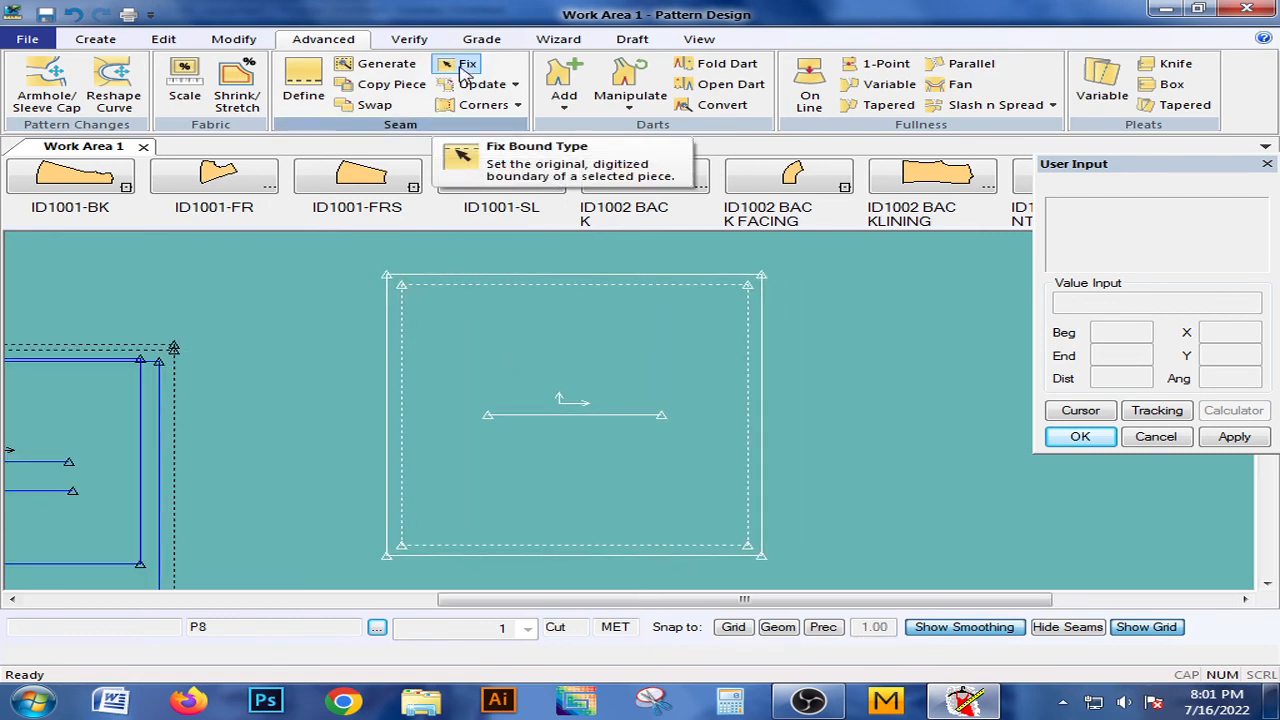
click(516, 86)
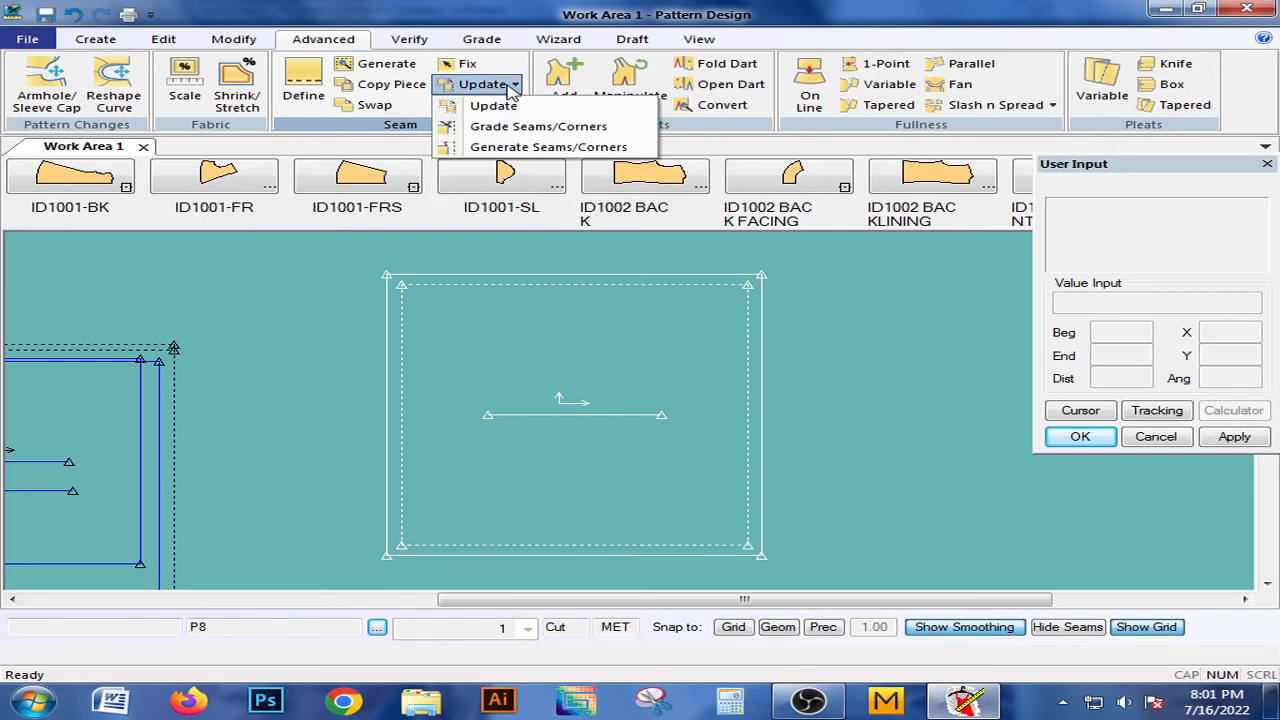
click(510, 88)
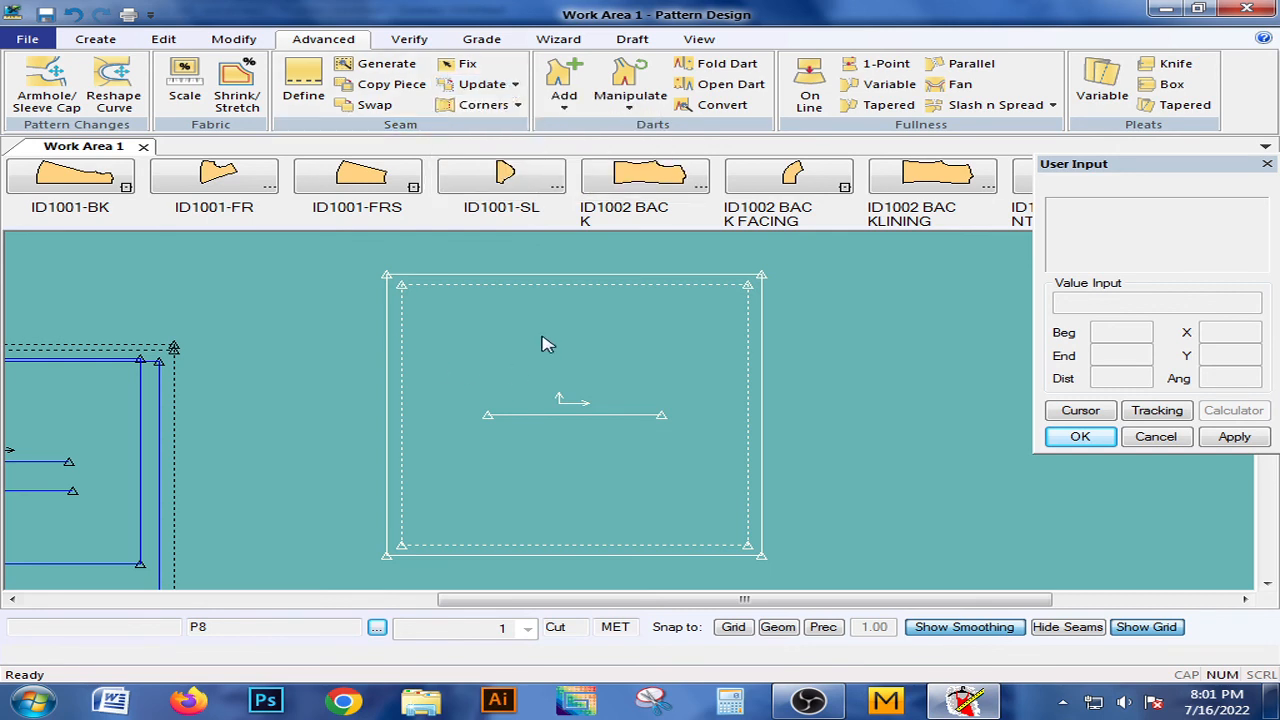
click(516, 105)
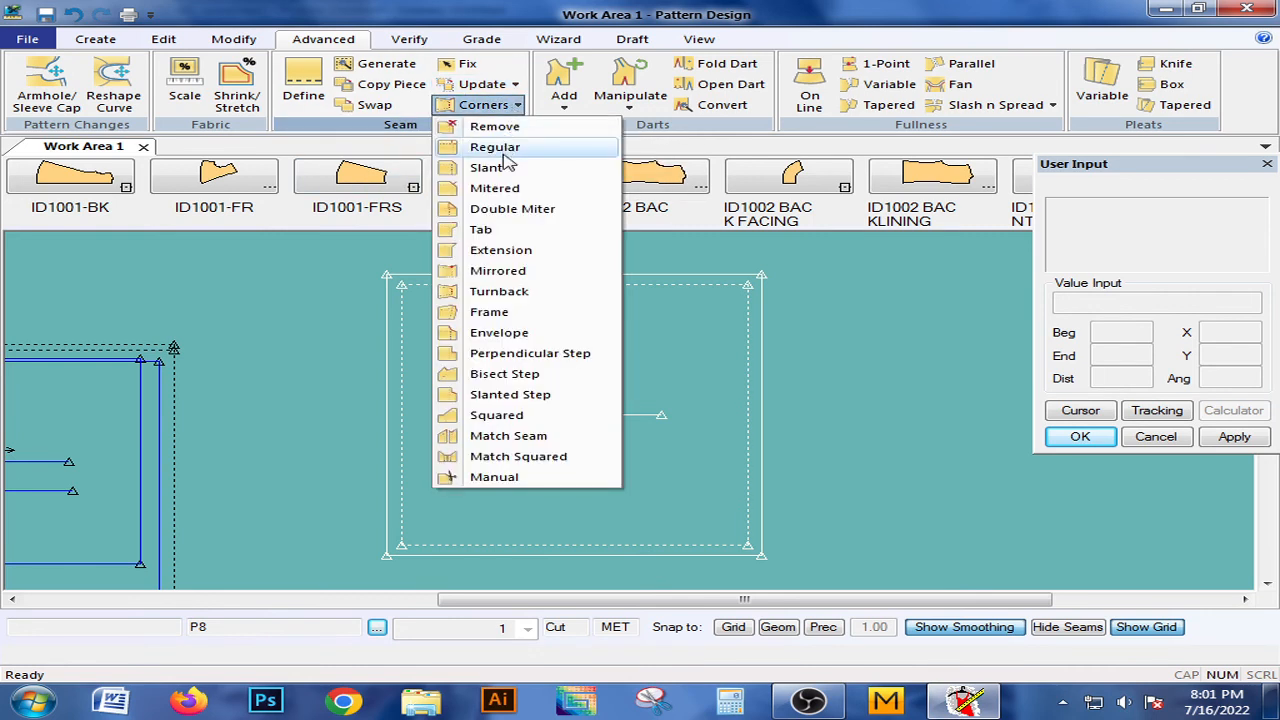
click(712, 330)
Apply a slant corner with a perpendicular type 1 notch to the upper-left corner of the standalone rectangle and end the command
click(517, 105)
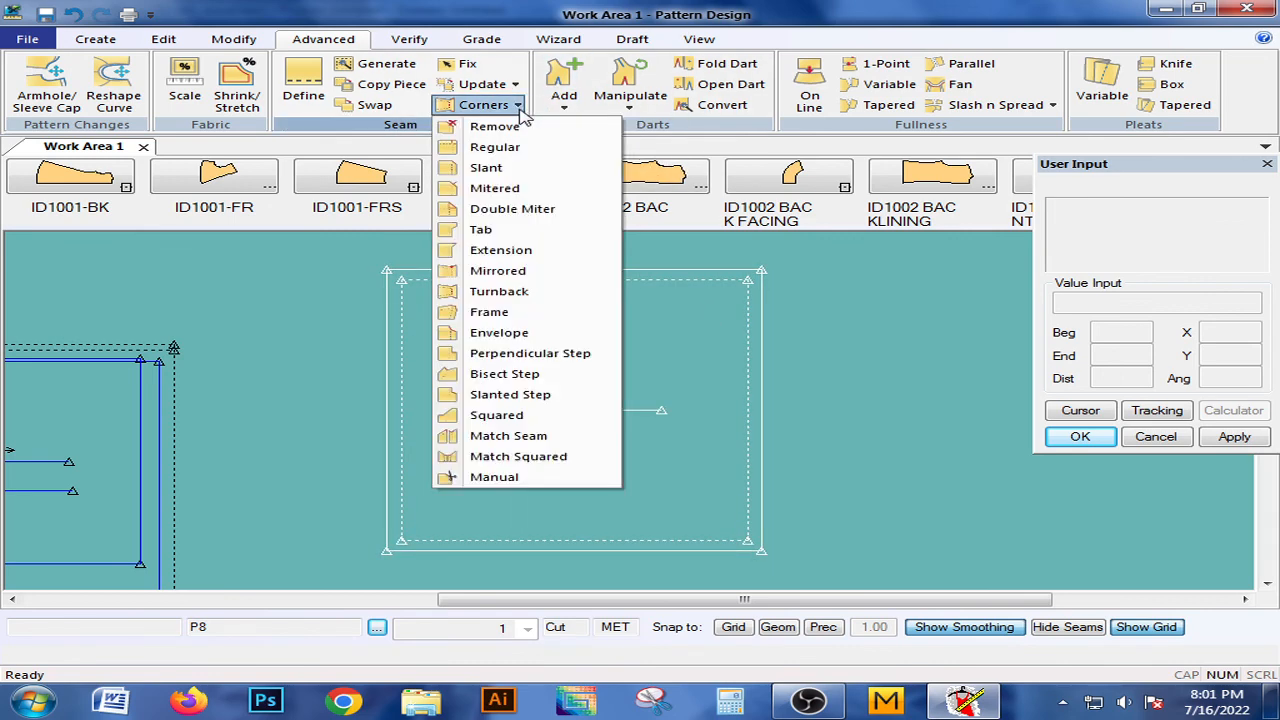
click(465, 166)
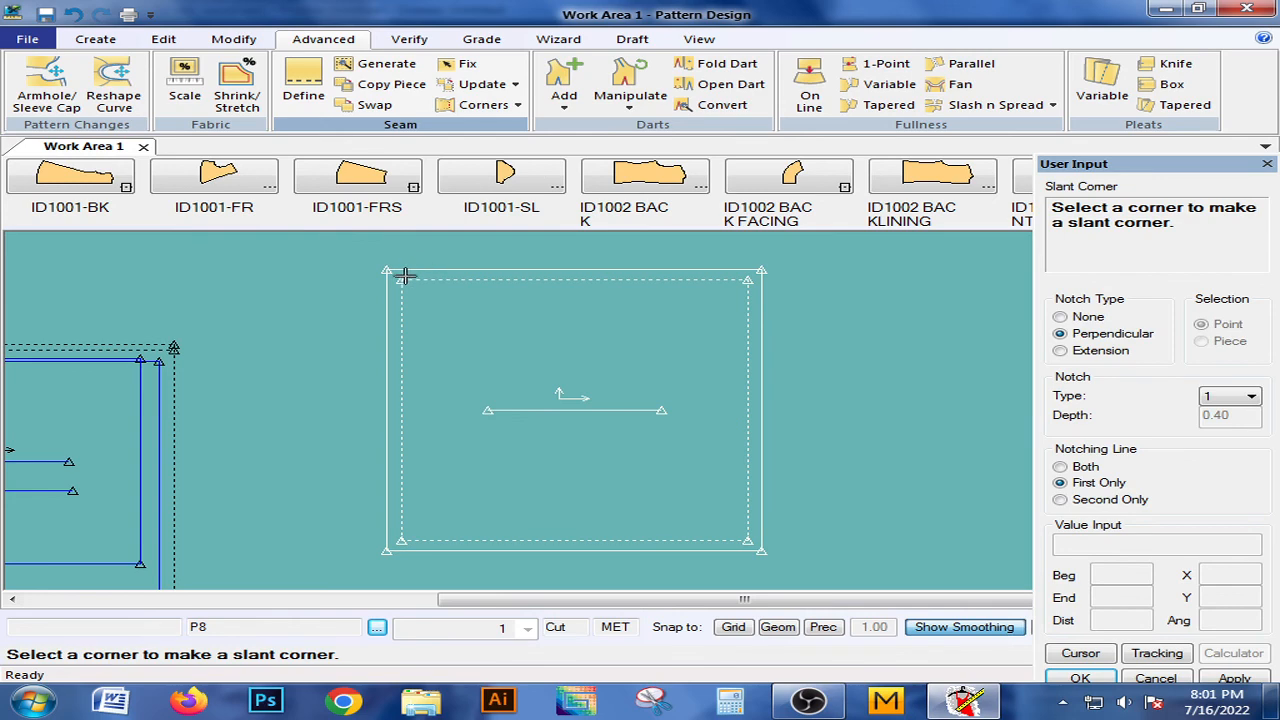
right_click(417, 266)
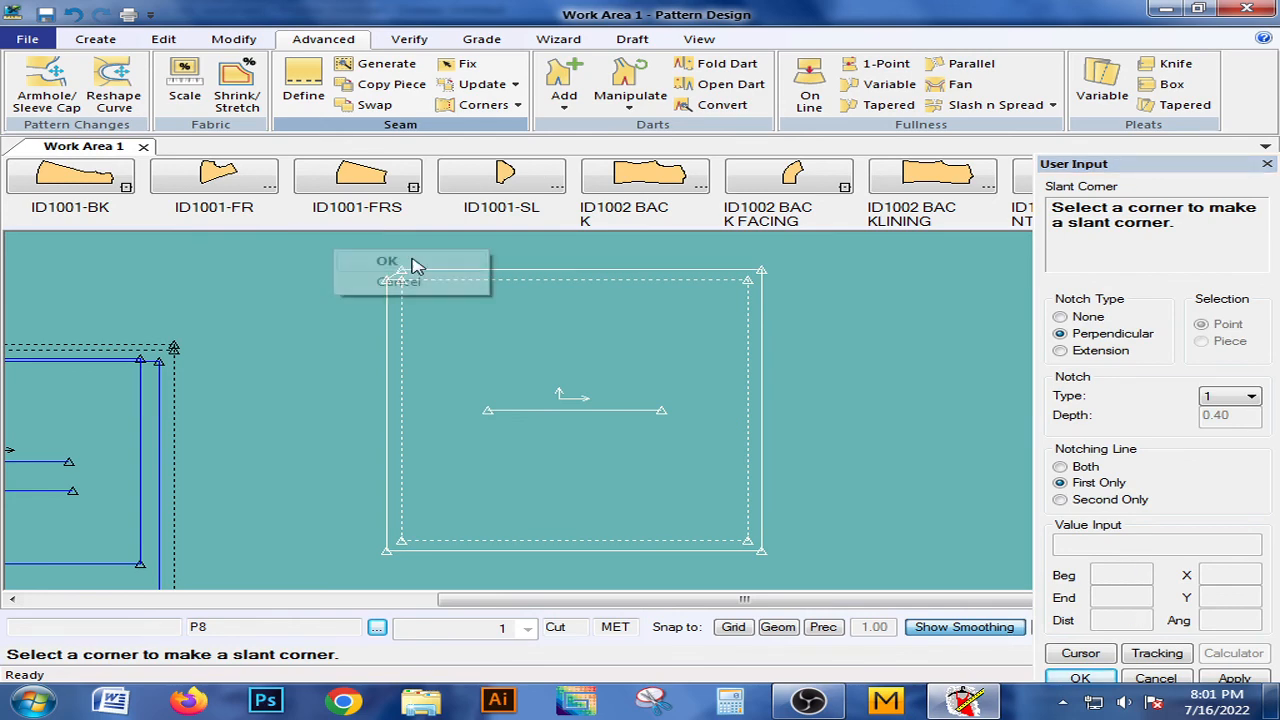
click(417, 264)
scroll(449, 297, up, 3)
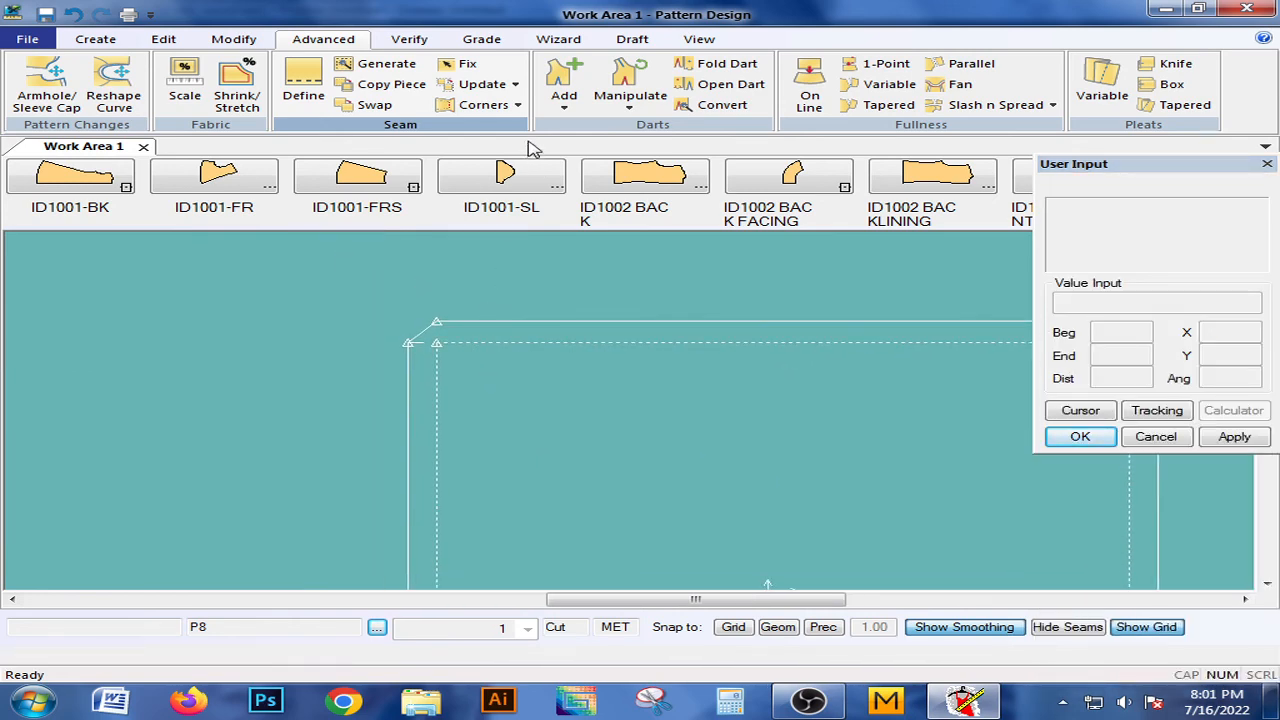
Remove the slant corner from the standalone rectangle's upper-left corner and end the command
click(519, 106)
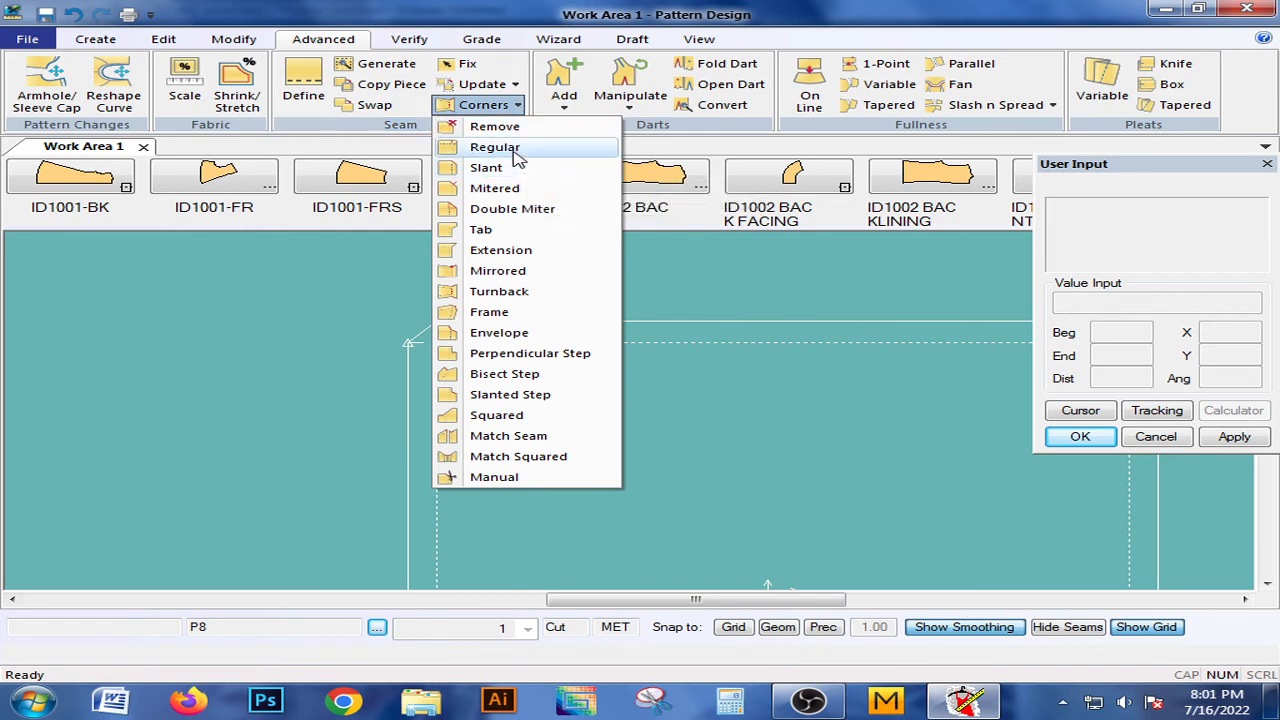
click(494, 126)
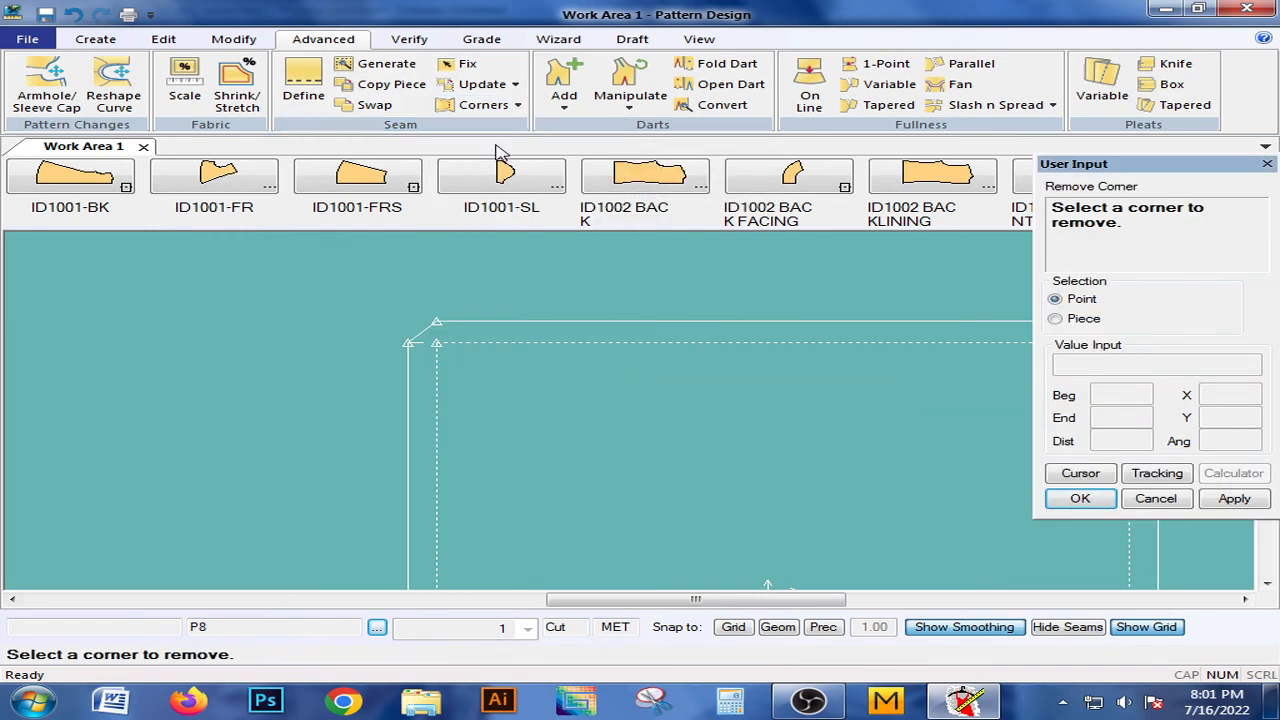
click(444, 320)
right_click(469, 296)
click(497, 345)
click(501, 356)
scroll(491, 308, down, 3)
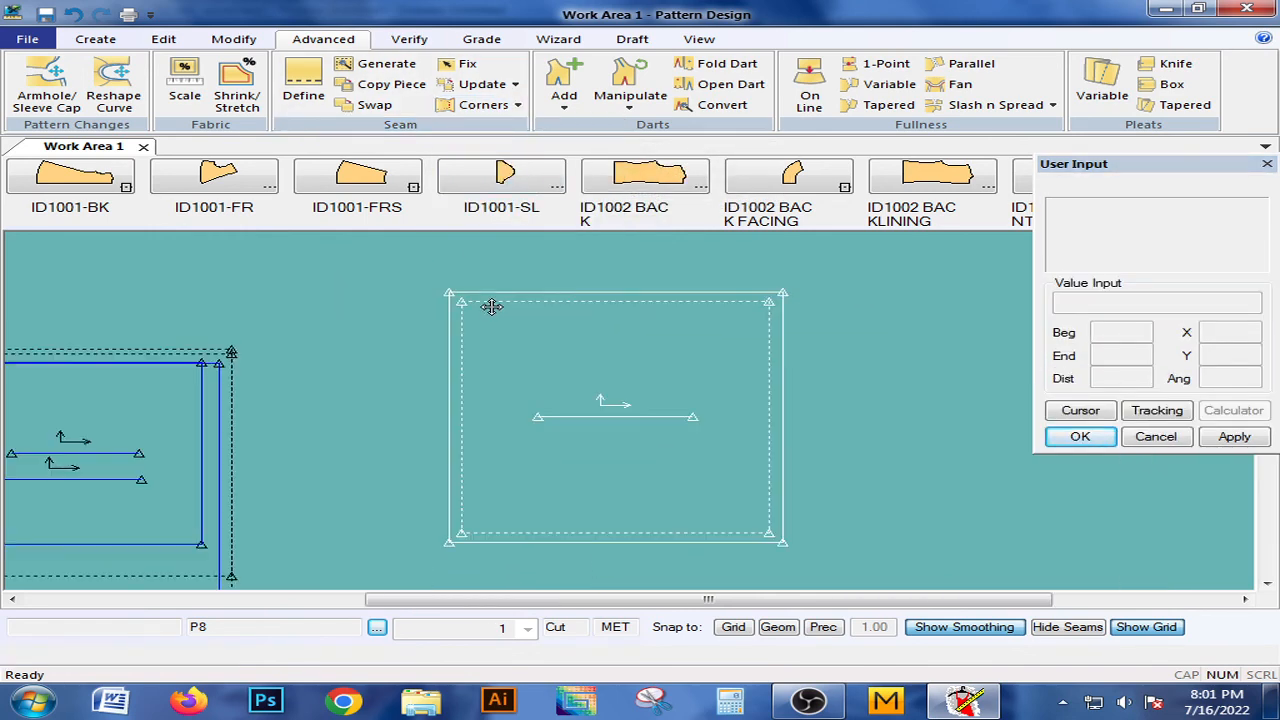
Move the standalone rectangle down and to the right, farther away from the overlapping rectangles
click(520, 106)
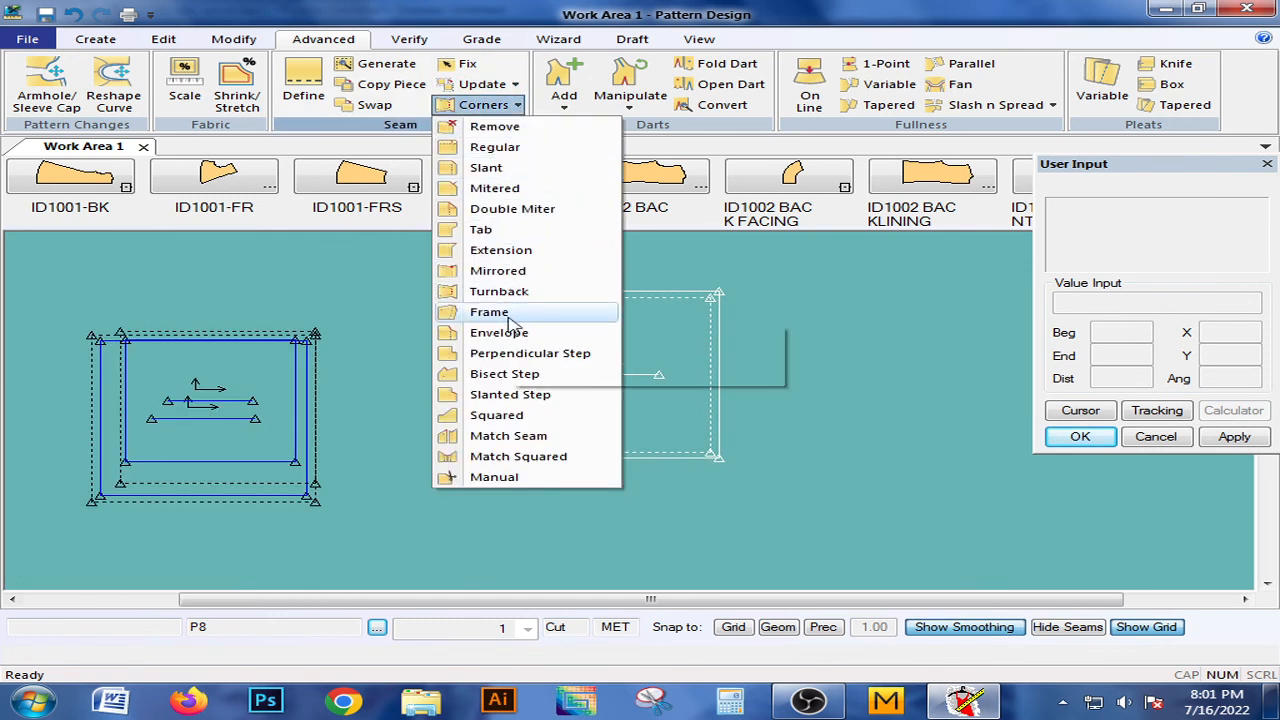
click(728, 408)
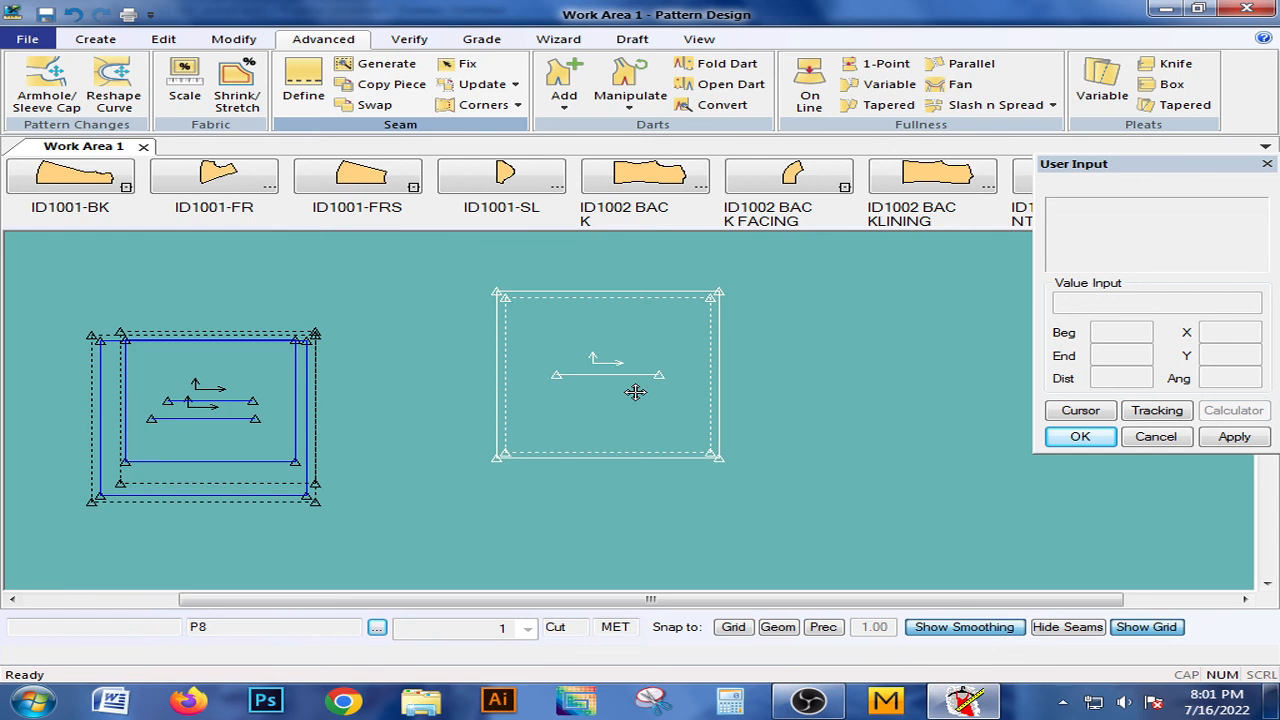
drag(636, 392, 787, 447)
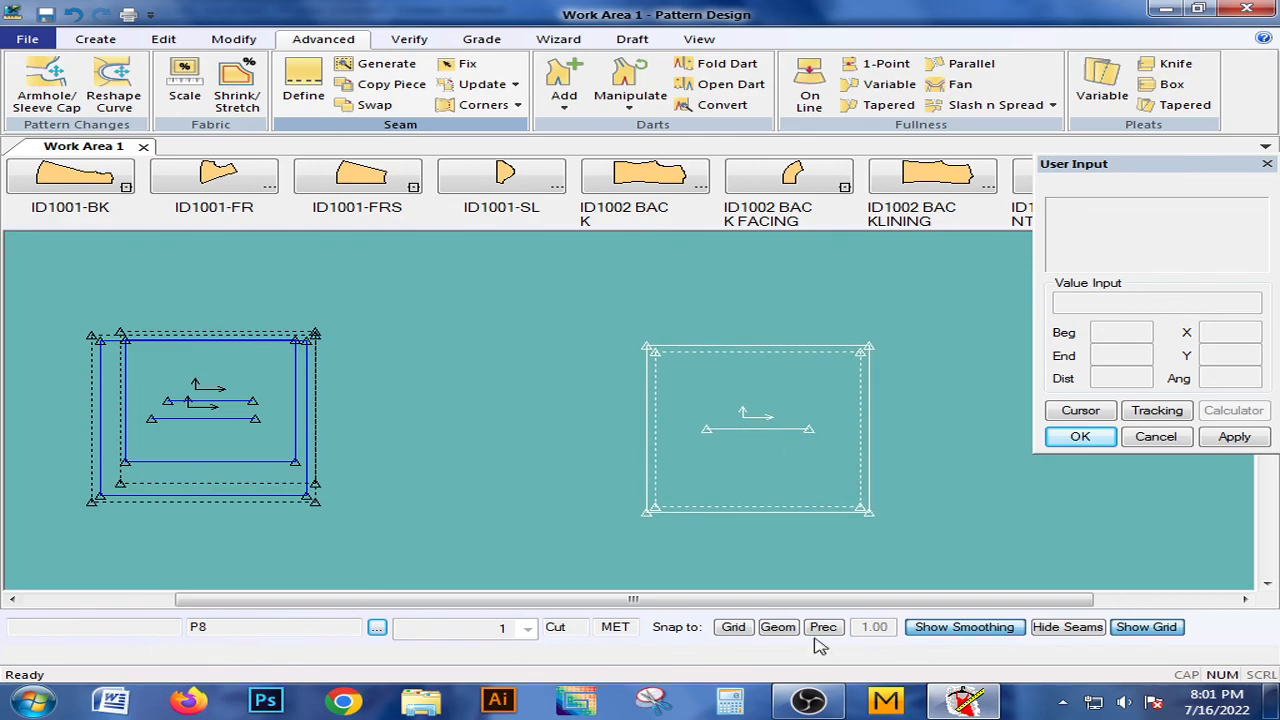